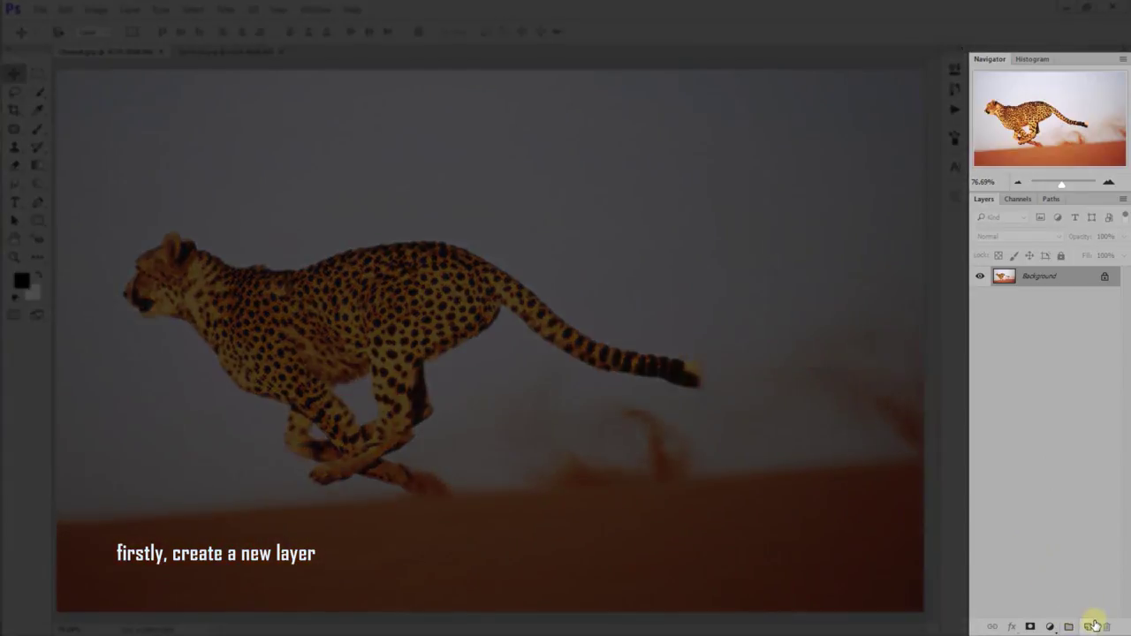
- Create an empty Layer 1 above Background and set the foreground colour to #eab559
click(1094, 626)
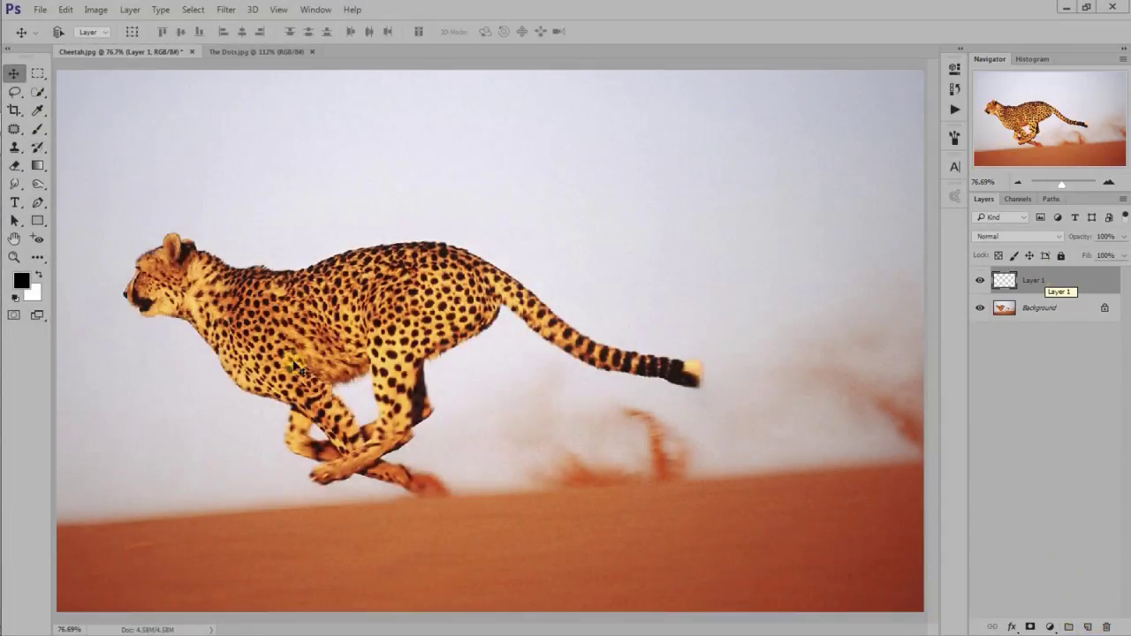
click(21, 283)
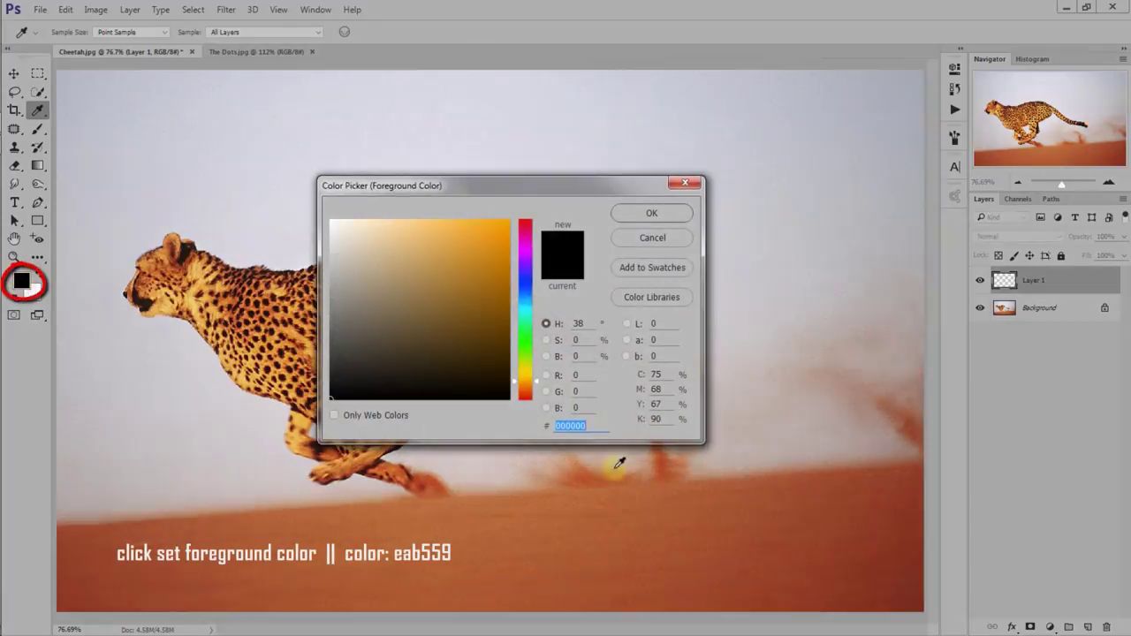
text(eab559)
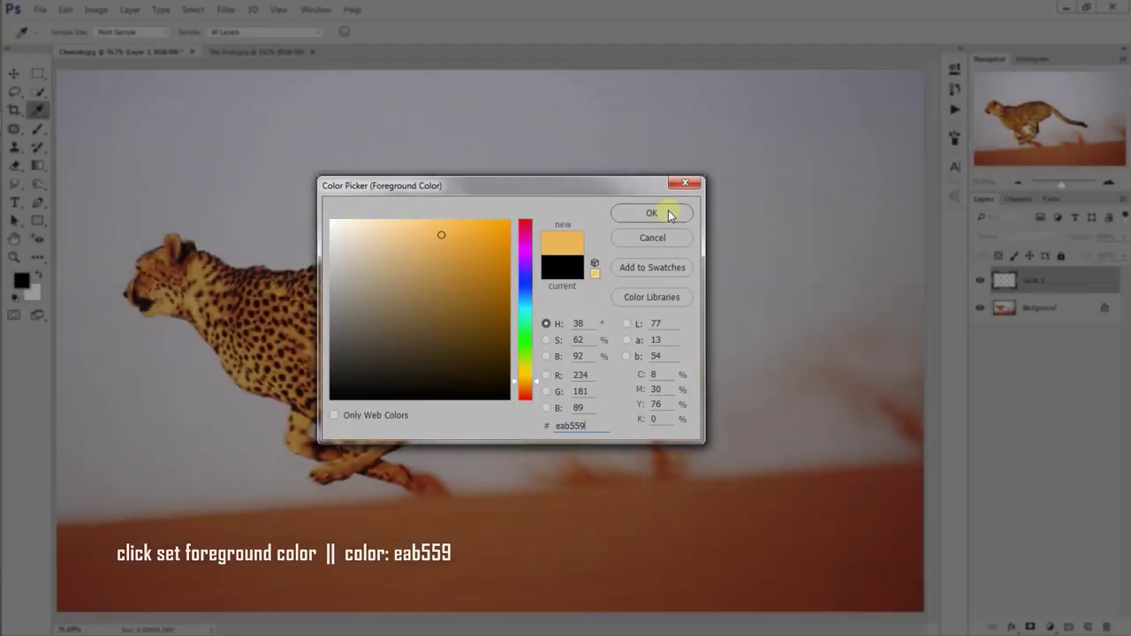
click(669, 214)
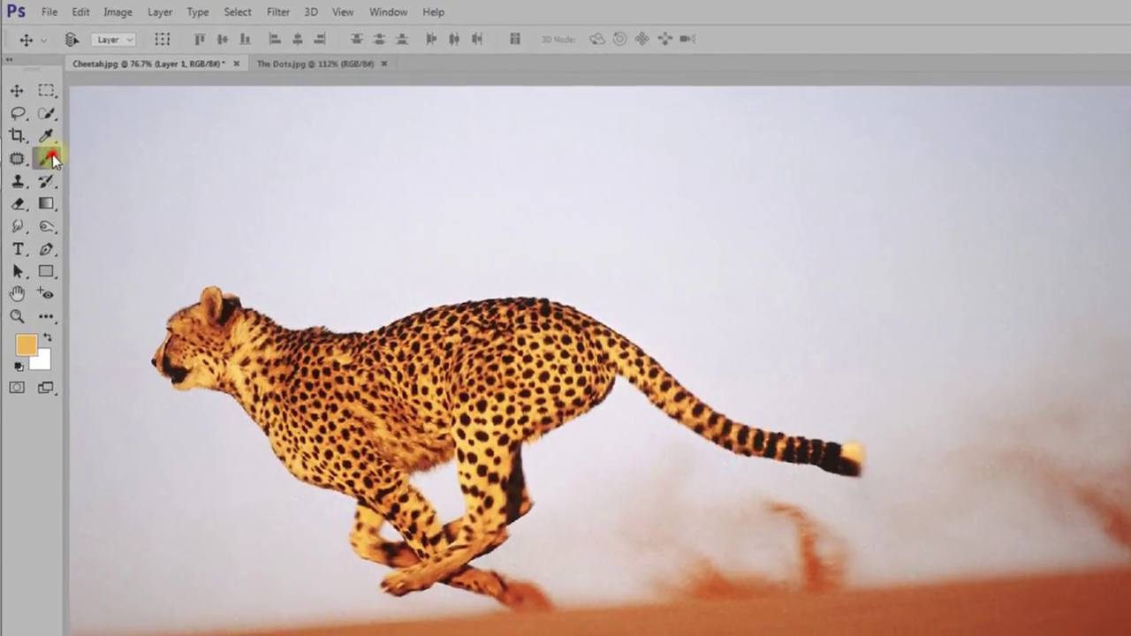
- Paint the cheetah's hindquarters, rear leg and tail orange with a 0%-hardness, 72%-opacity brush
click(40, 138)
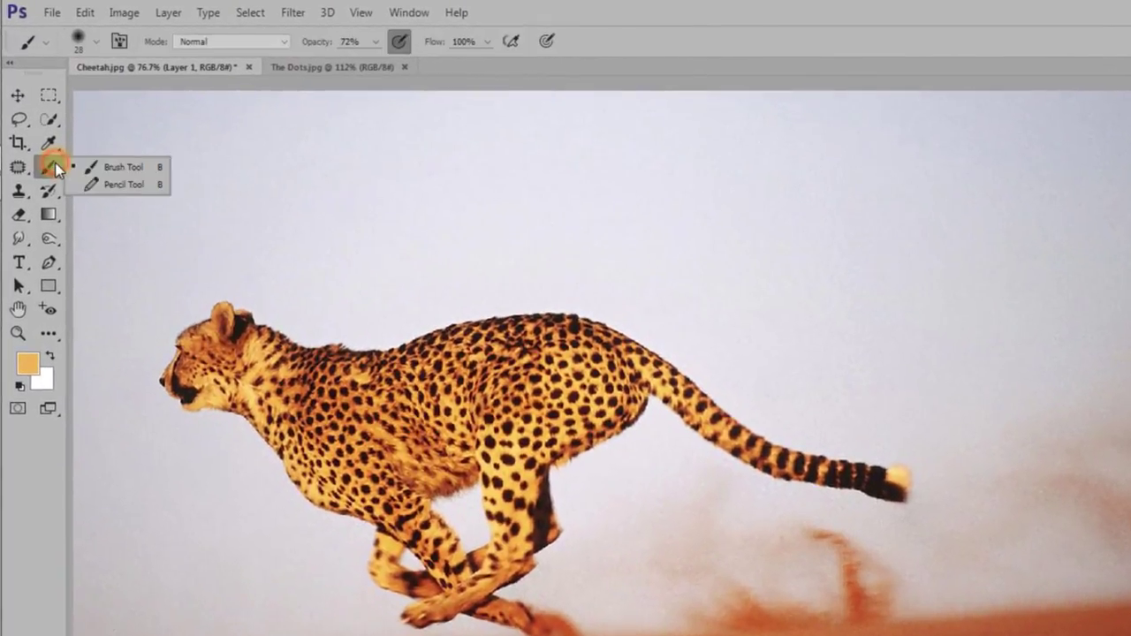
click(147, 168)
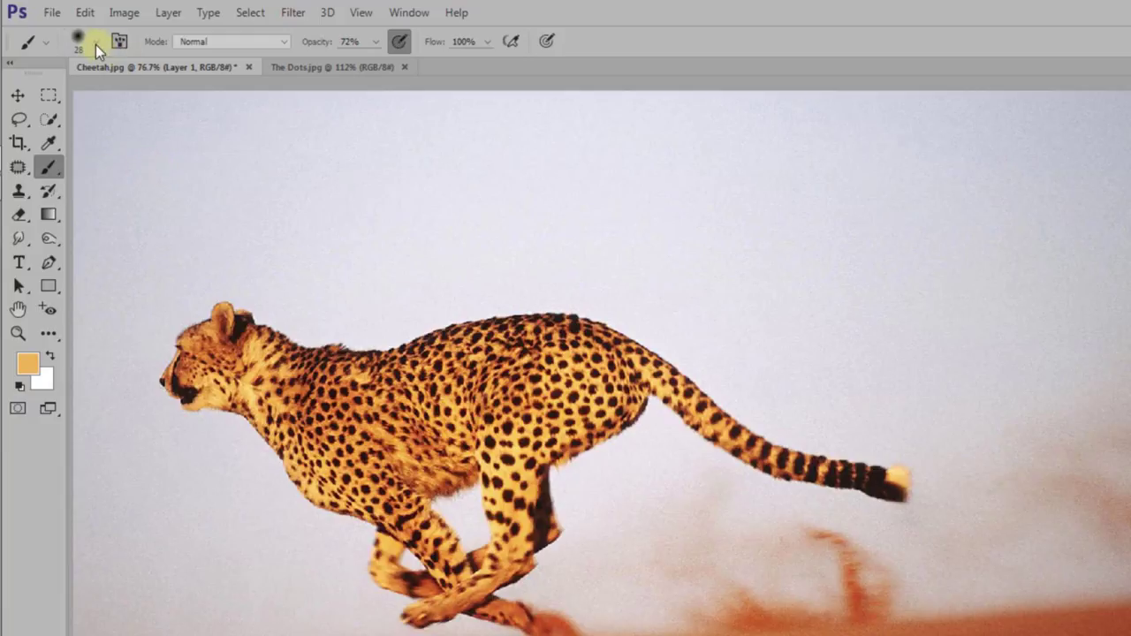
click(96, 42)
click(213, 76)
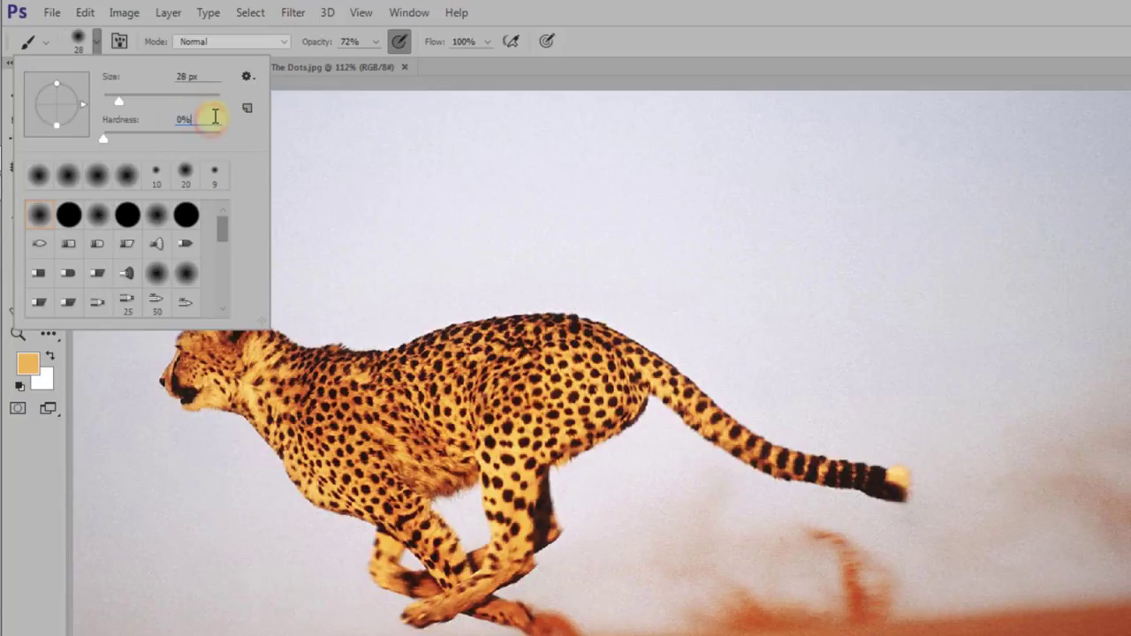
click(604, 17)
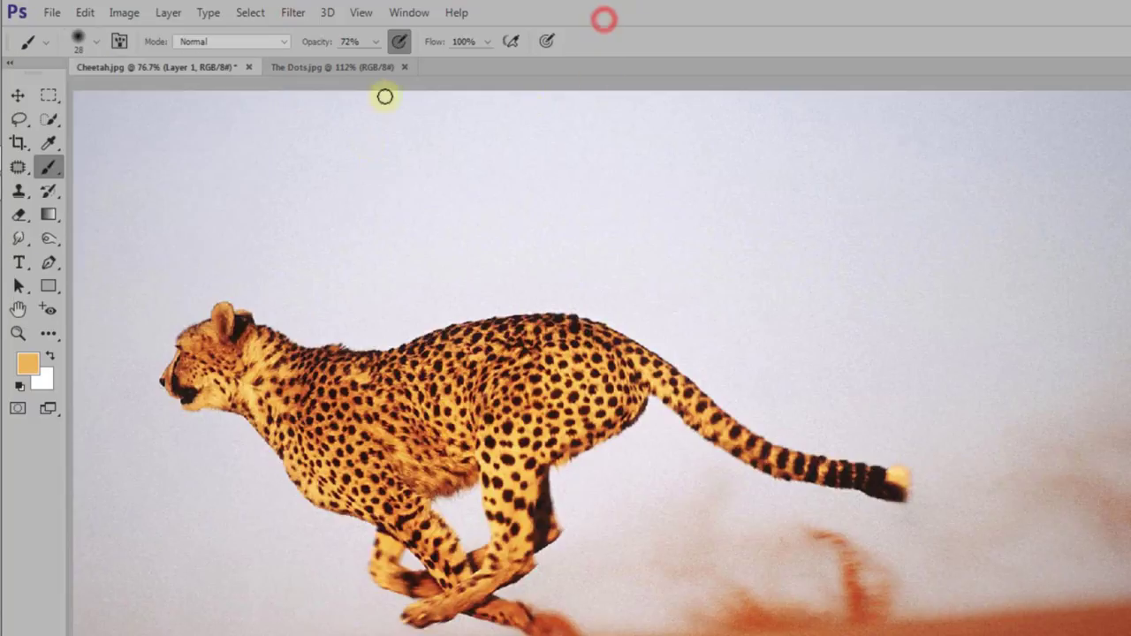
click(375, 42)
click(361, 42)
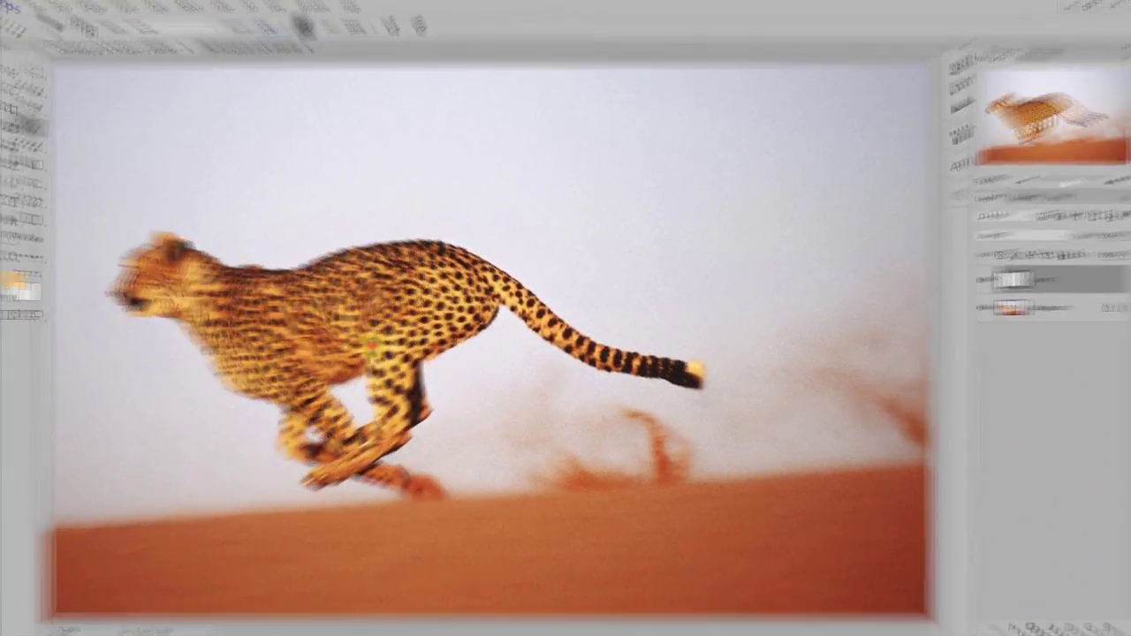
mouse_move(377, 333)
mouse_down()
mouse_move(414, 313)
mouse_move(469, 313)
mouse_move(562, 342)
mouse_up()
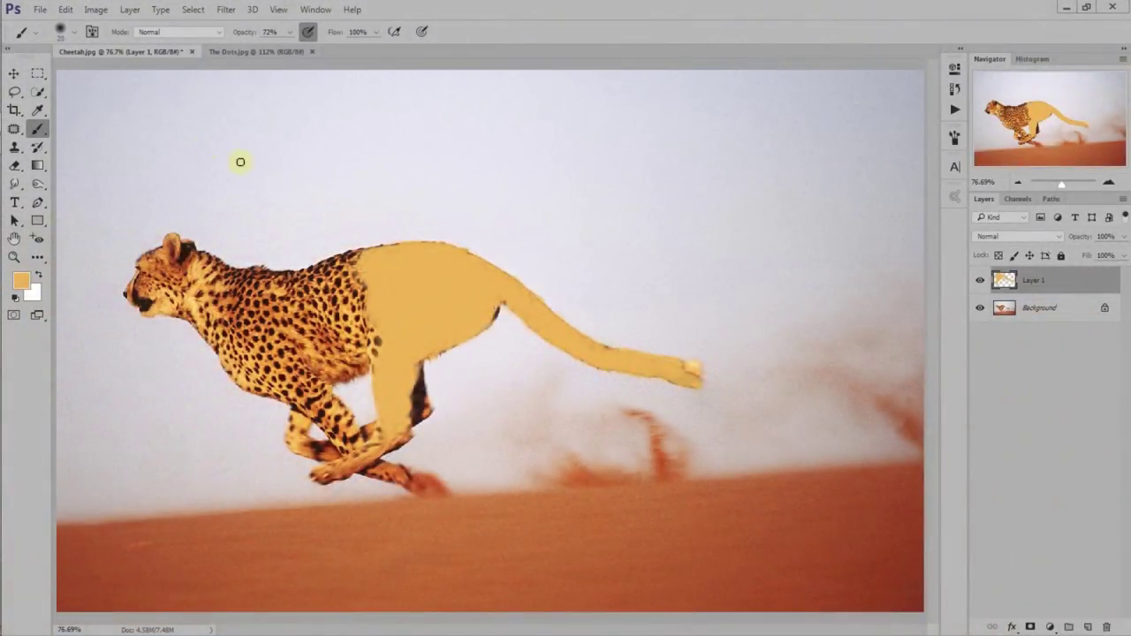
click(15, 73)
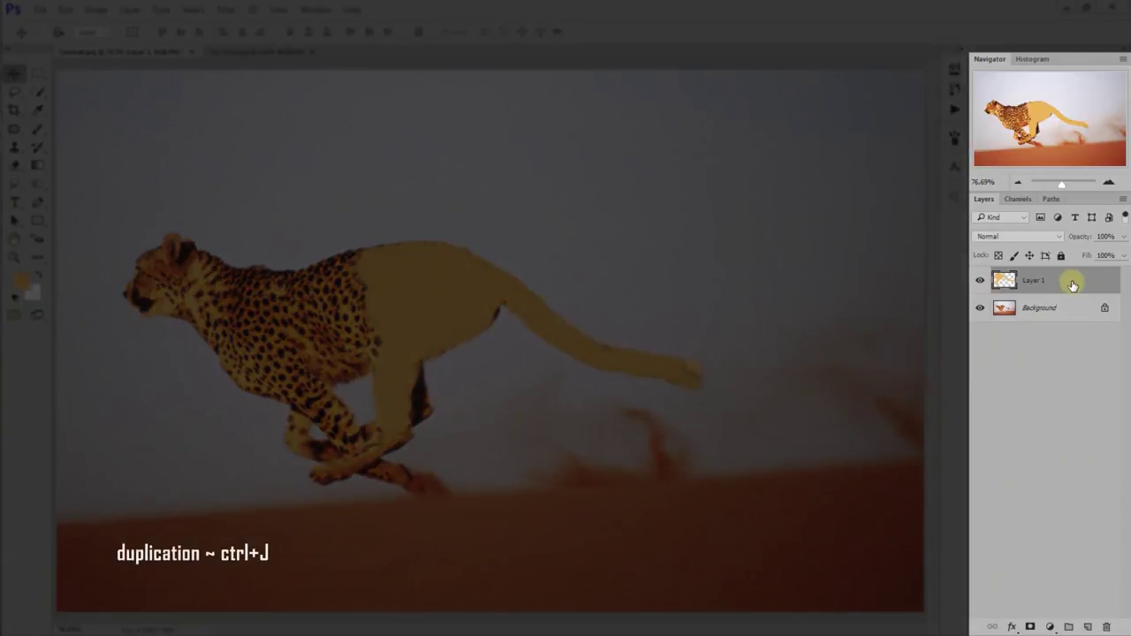
- Duplicate Layer 1 and set the copy to Subtract blending at 5% opacity
key(ctrl+j)
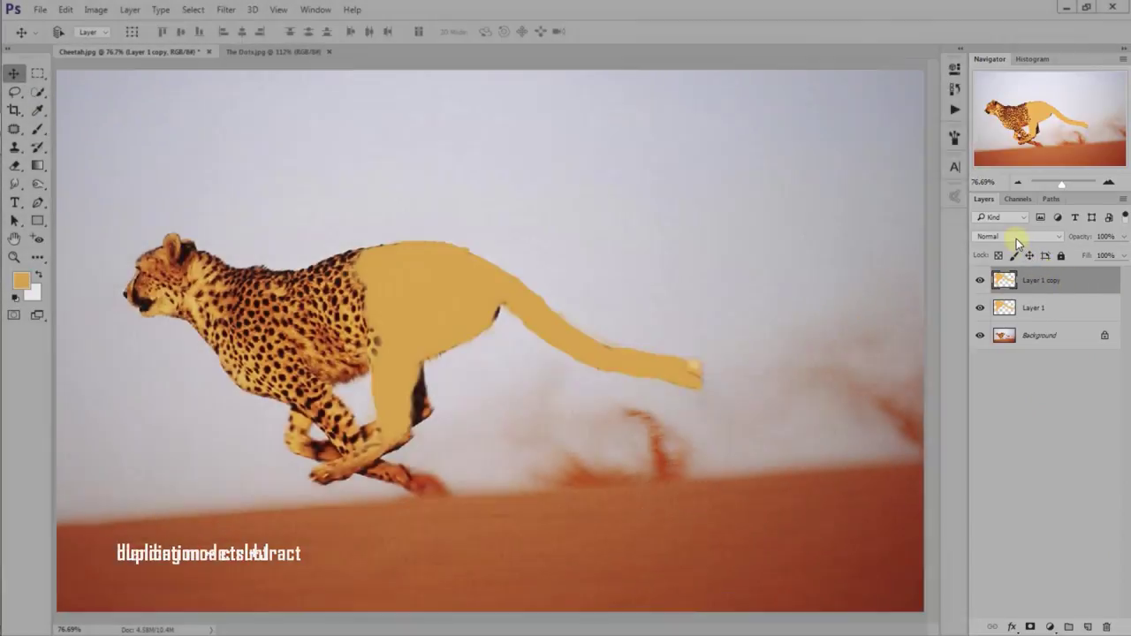
click(1016, 238)
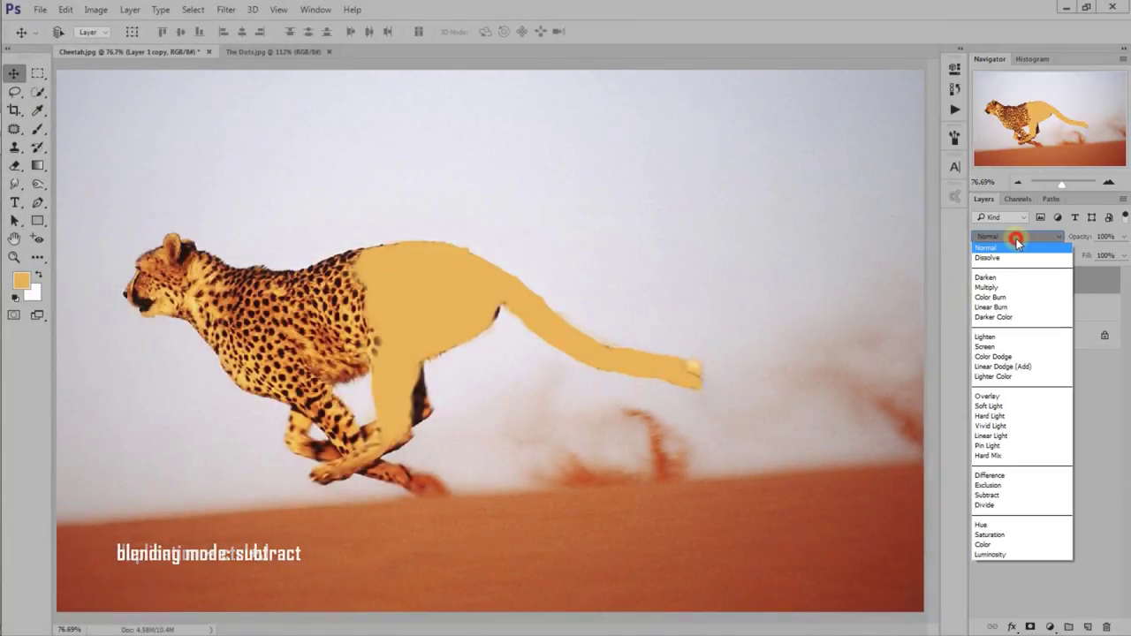
click(1021, 497)
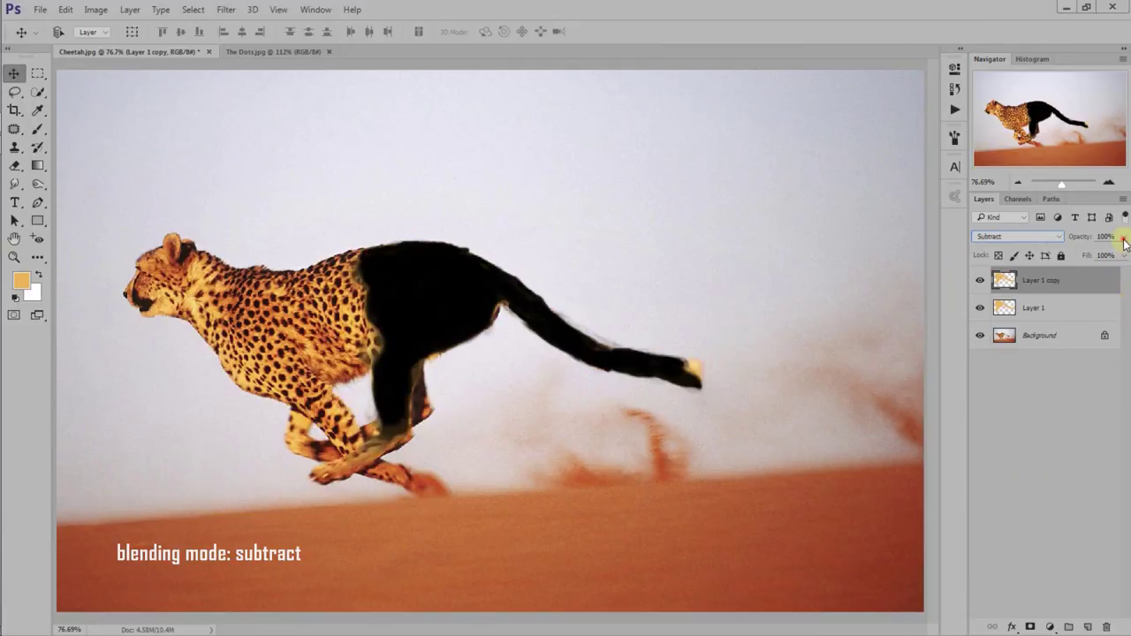
drag(1125, 237, 1058, 256)
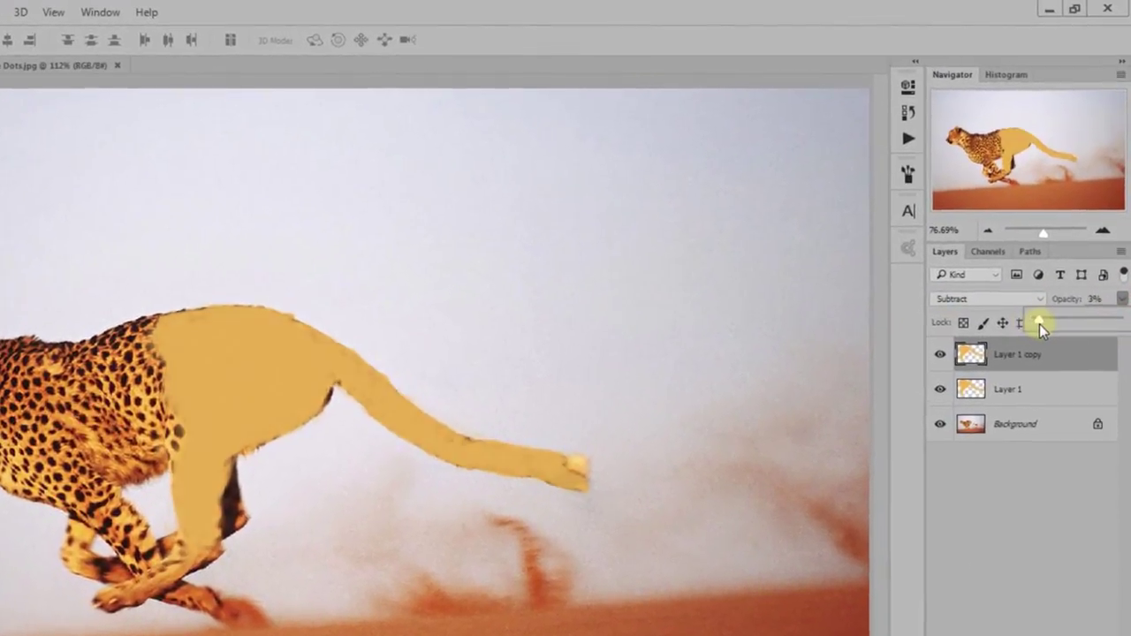
drag(1039, 324, 1040, 325)
click(1093, 300)
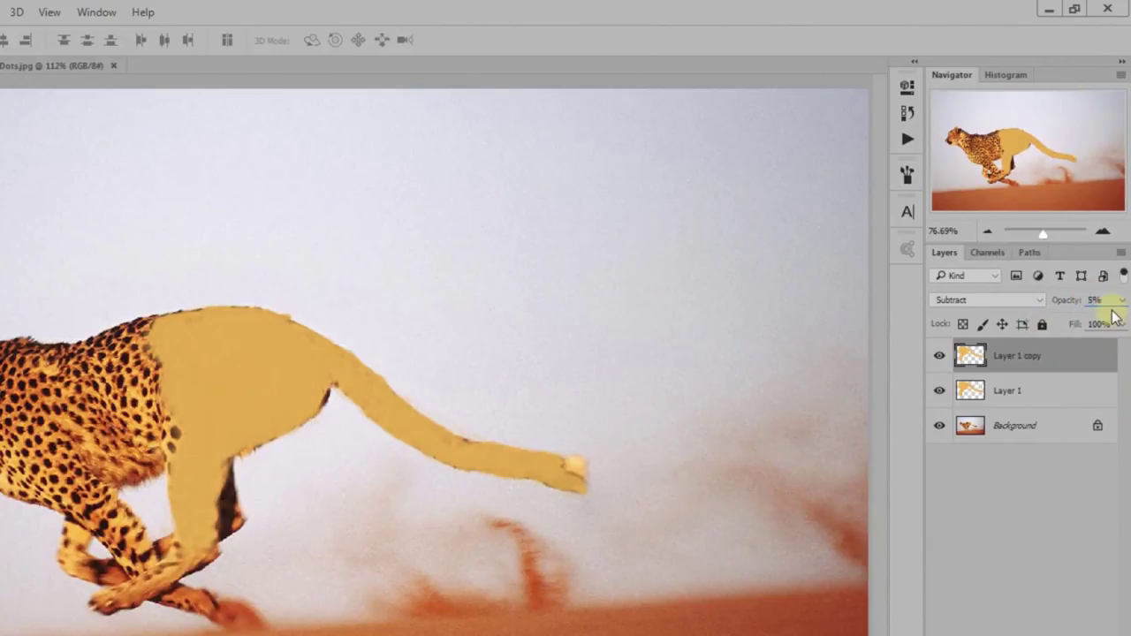
click(1112, 303)
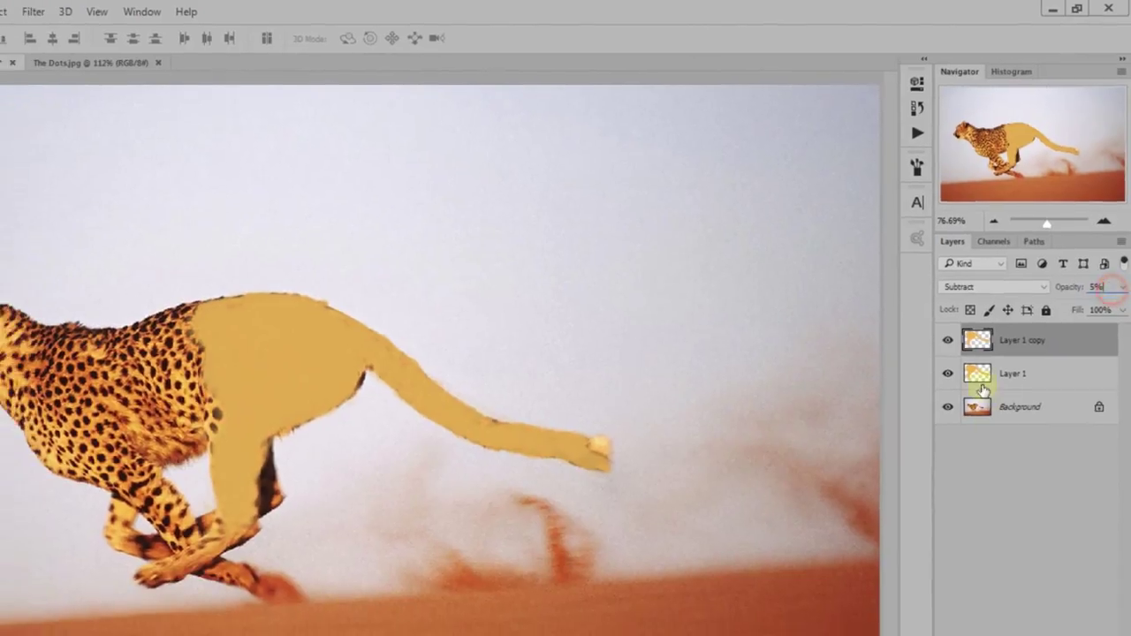
click(969, 302)
click(980, 282)
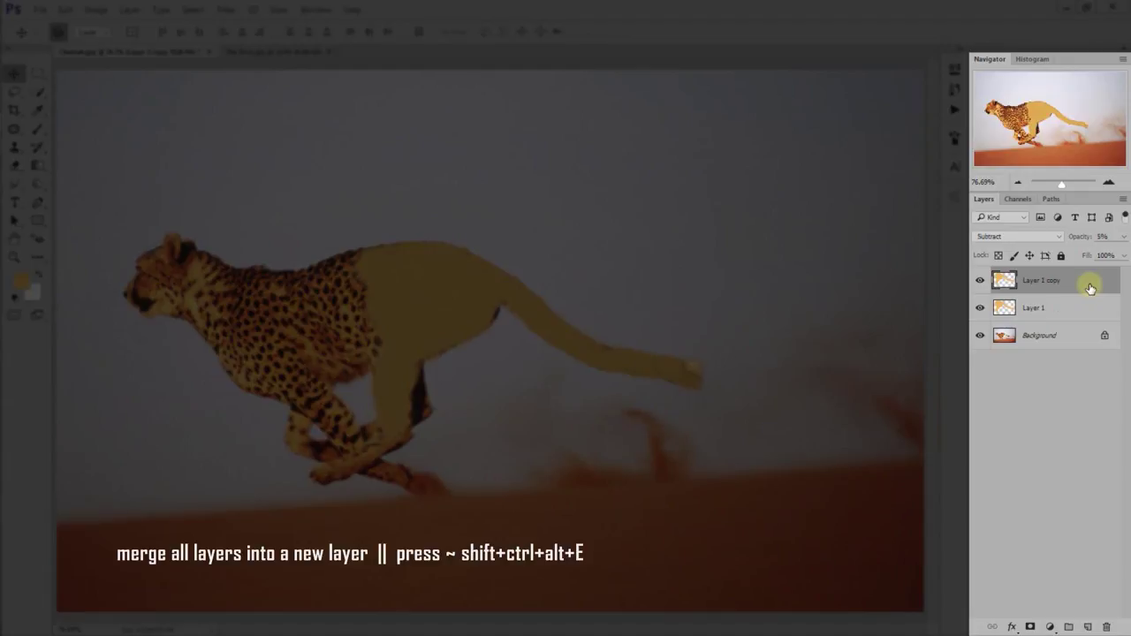
- Stamp visible layers into a hidden Layer 2 and group Layer 1 and its copy as hidden 'Coloring'
key(shift+ctrl+alt+e)
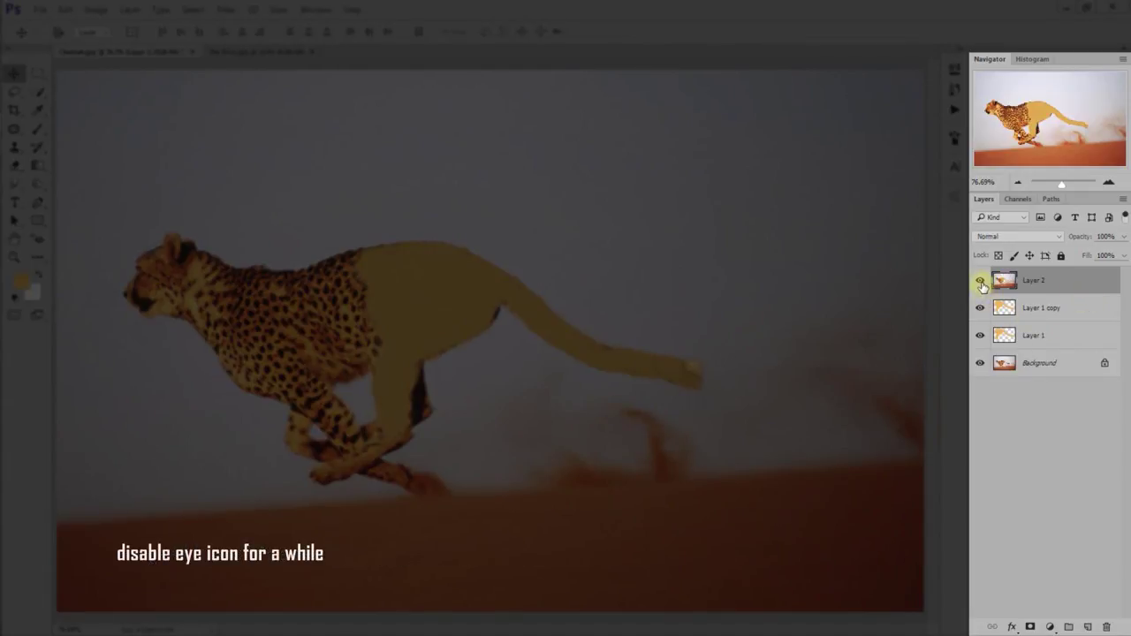
click(981, 282)
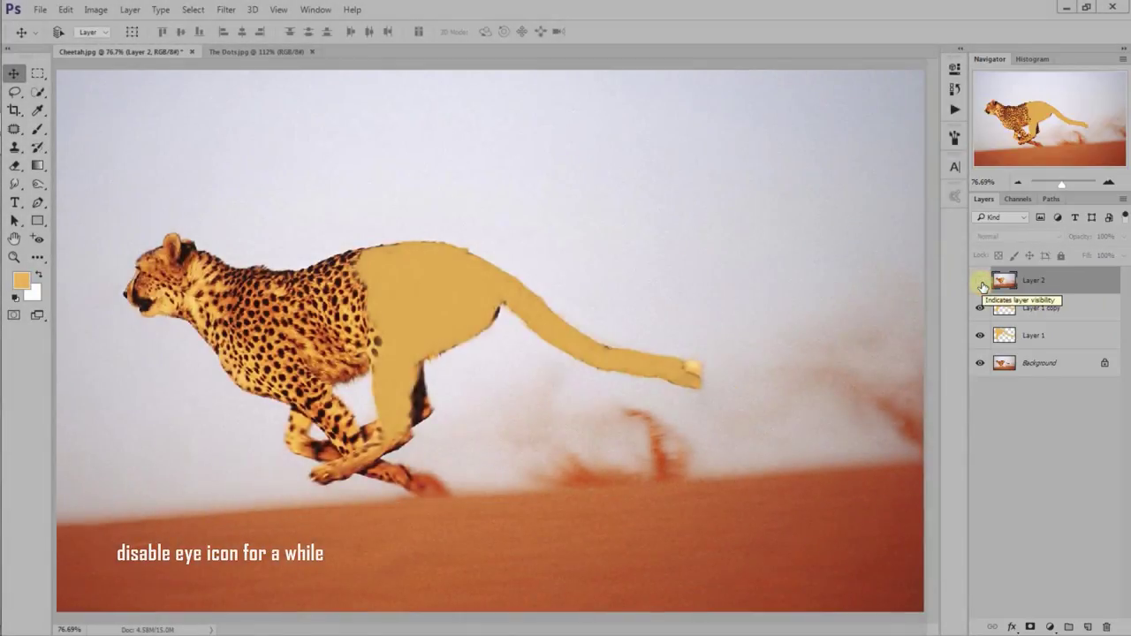
click(1075, 313)
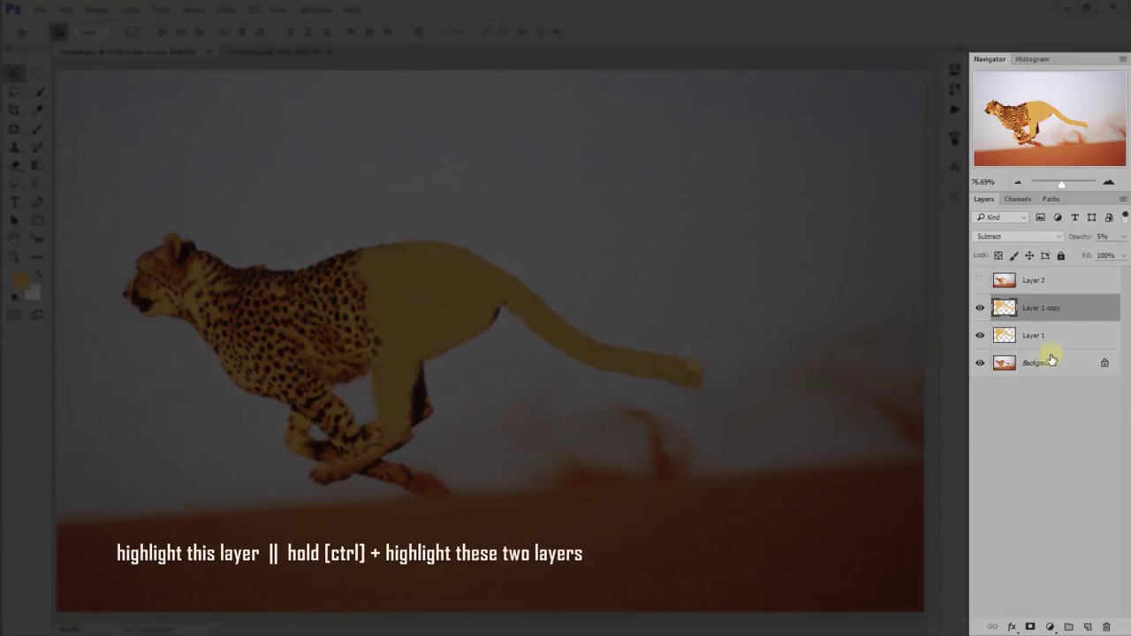
ctrl+click(1066, 335)
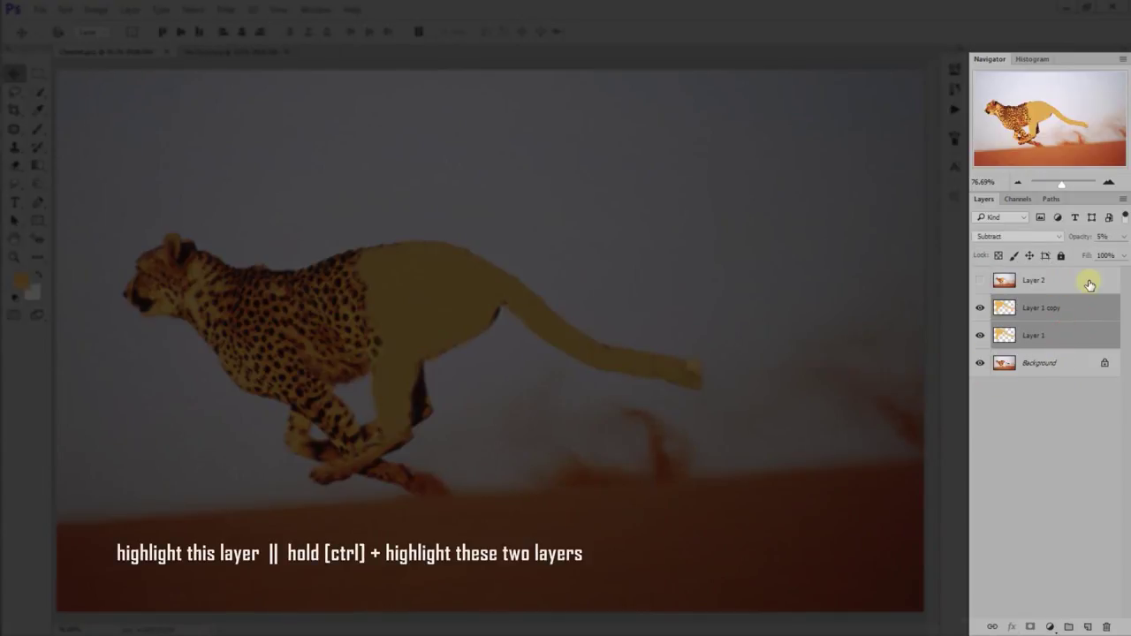
key(ctrl+g)
text(Coloring)
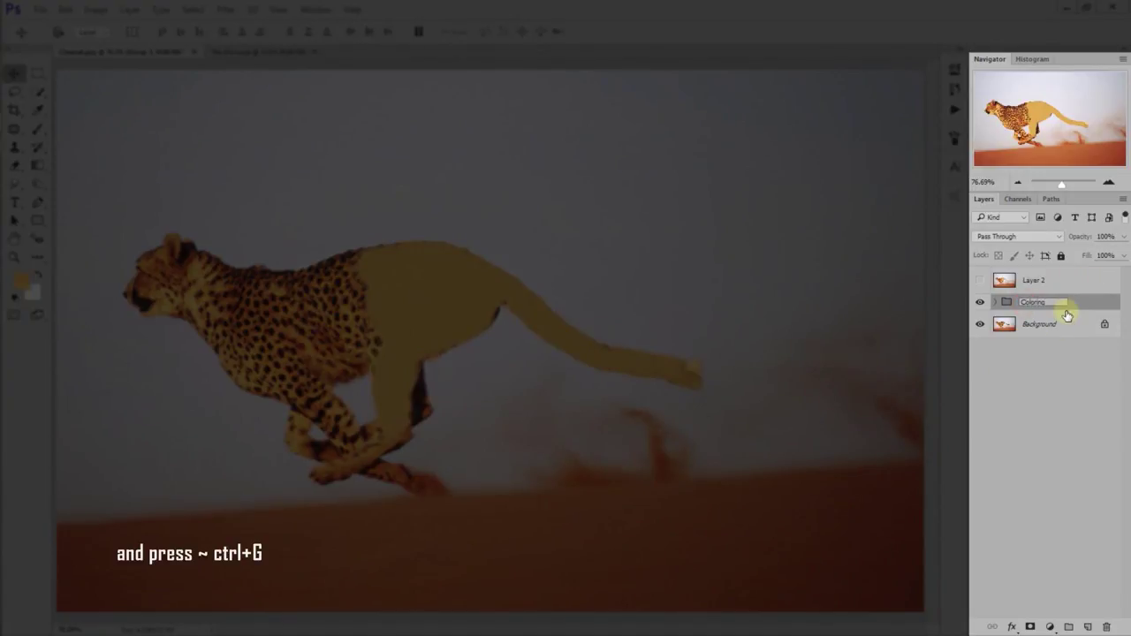
click(1089, 302)
click(980, 302)
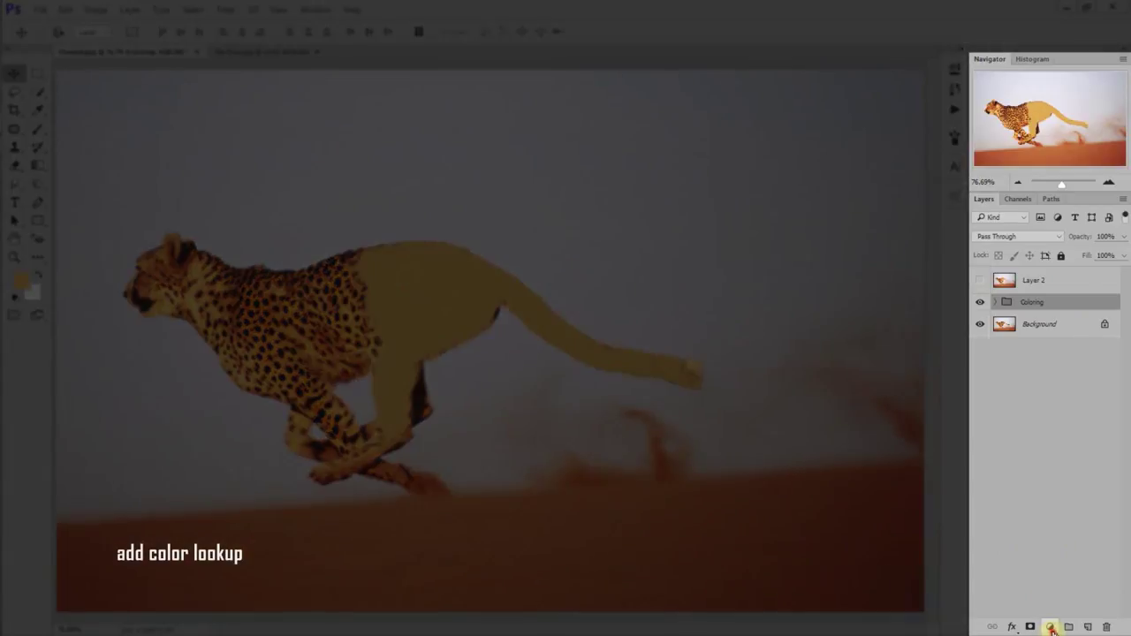
- Add a Color Lookup layer clipped to the Coloring group using the filmstock_50.3dl look
click(1051, 627)
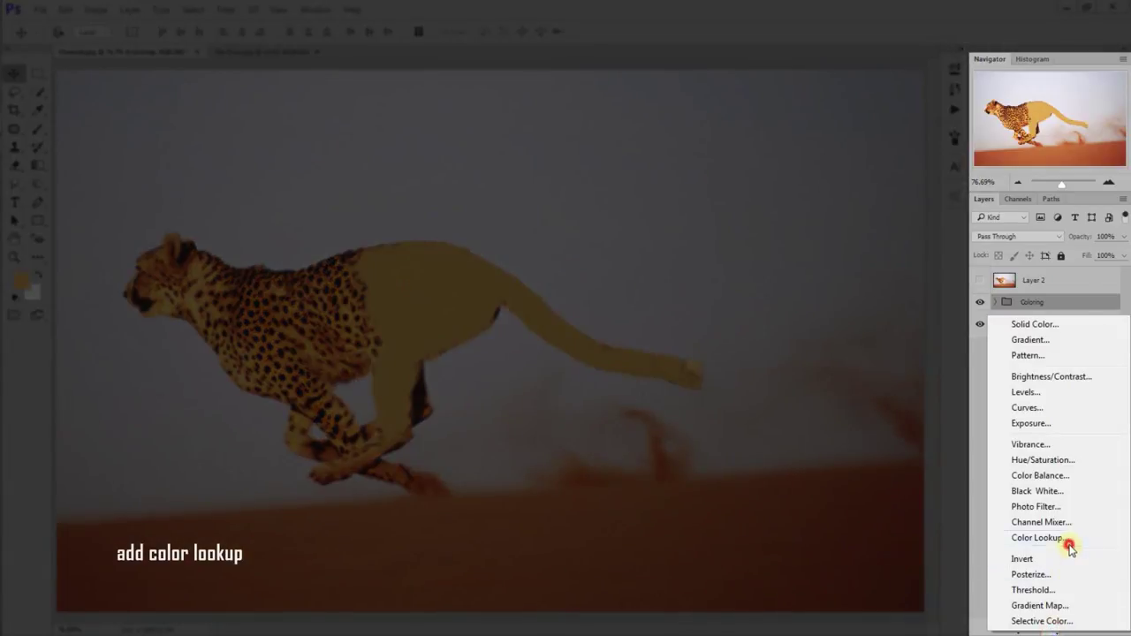
click(1037, 537)
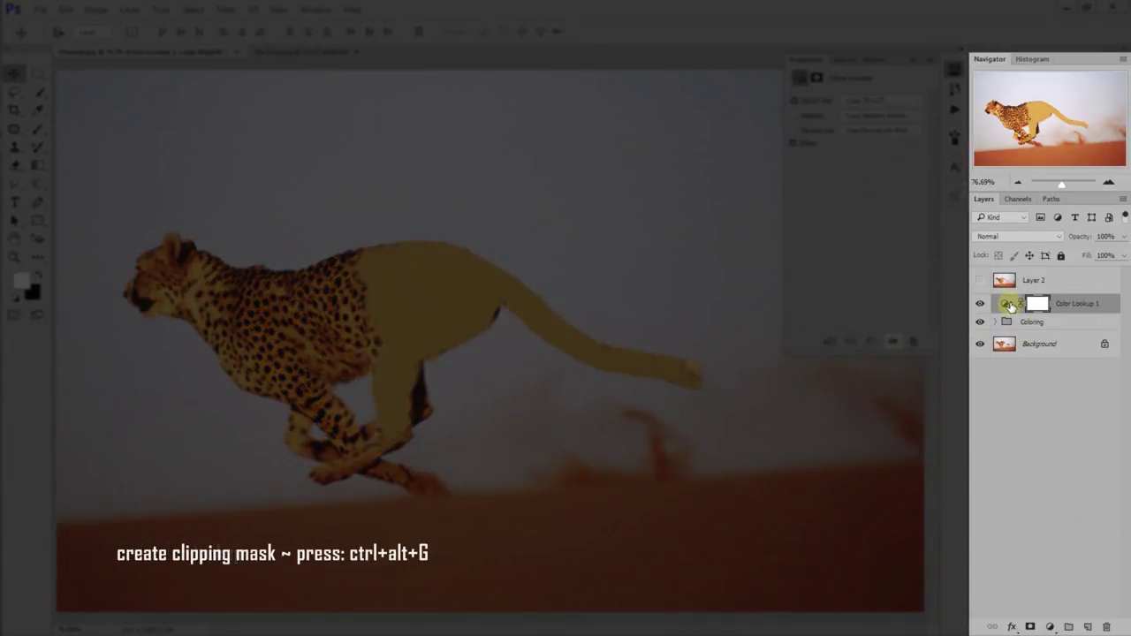
key(ctrl+alt+g)
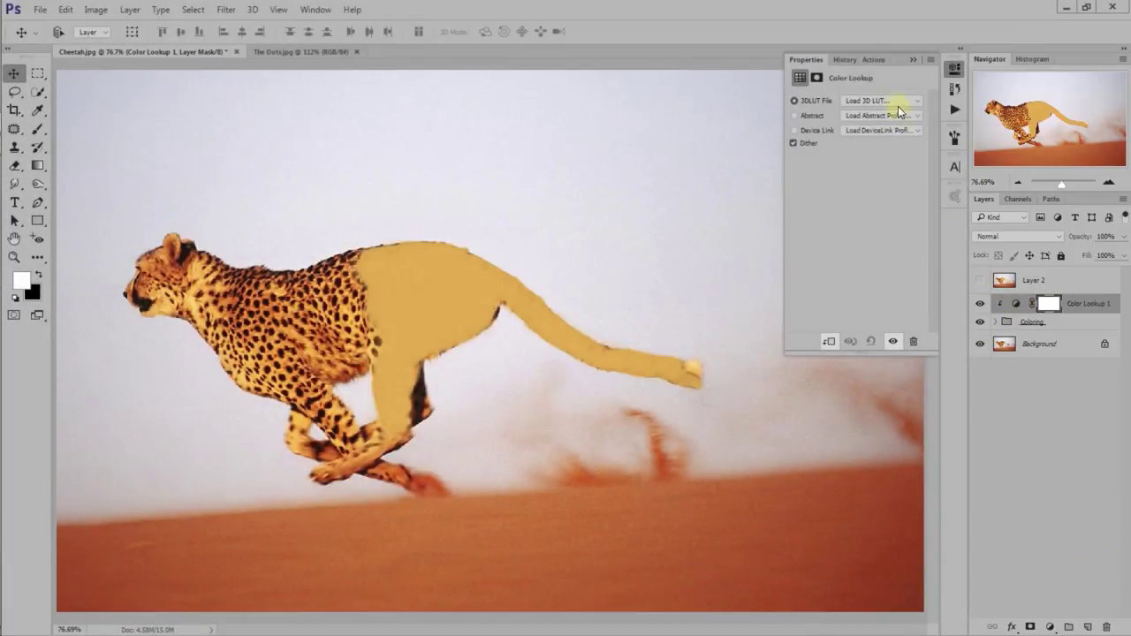
click(897, 101)
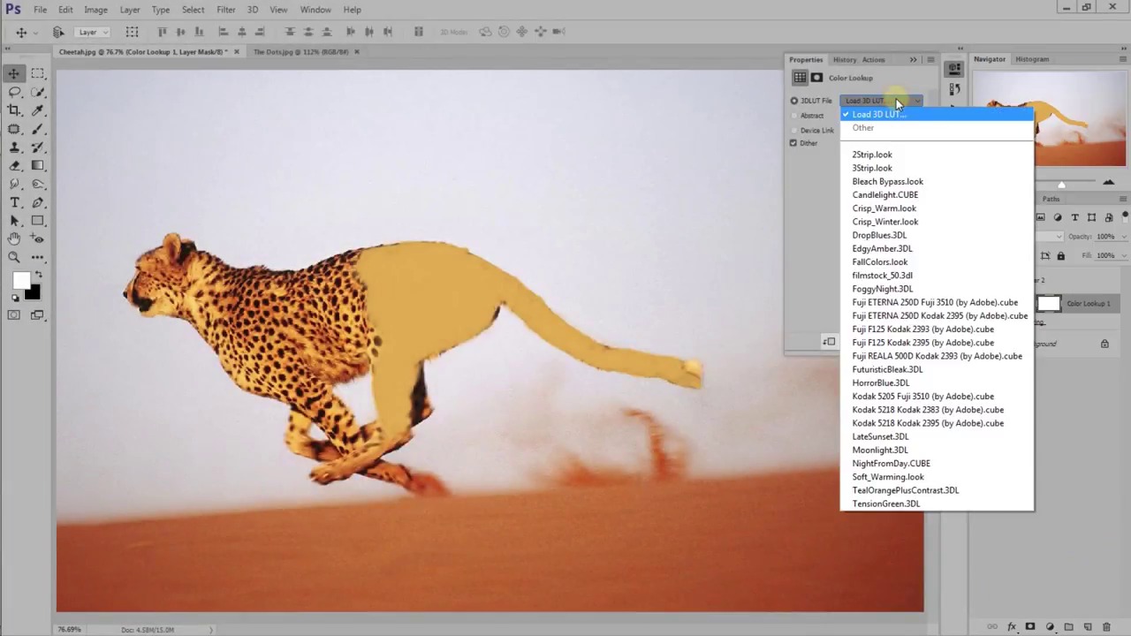
click(950, 277)
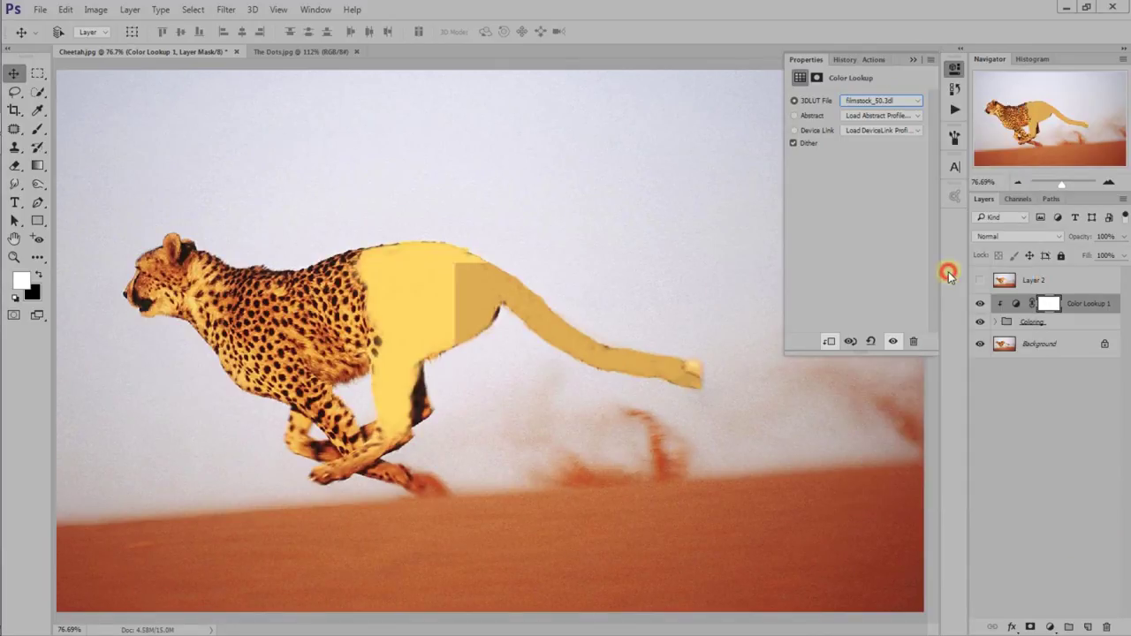
click(912, 62)
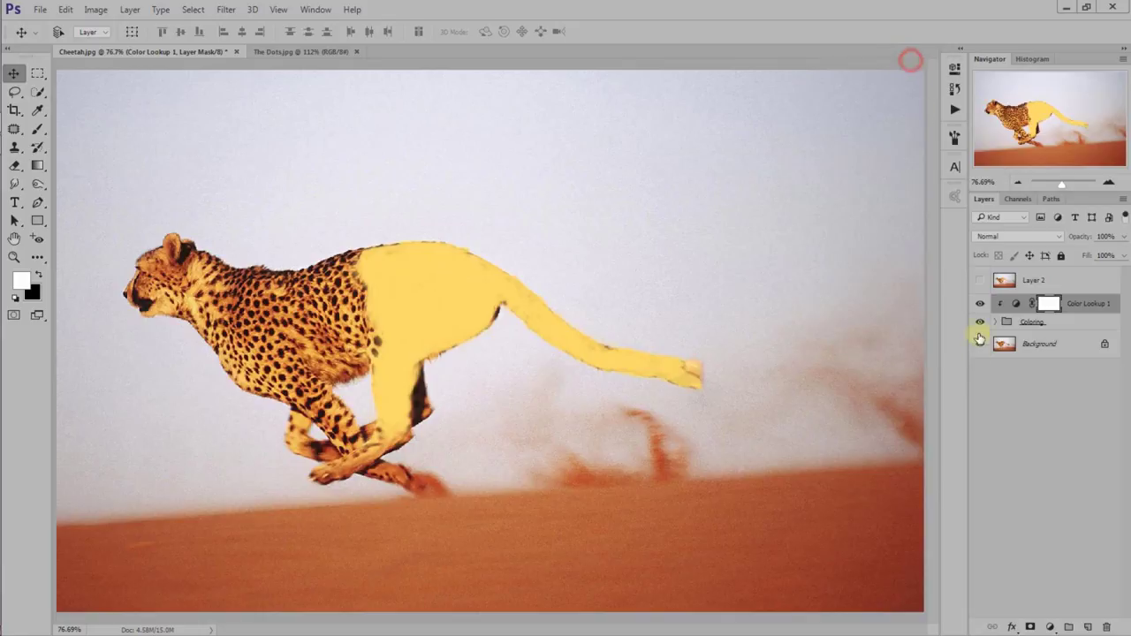
click(980, 304)
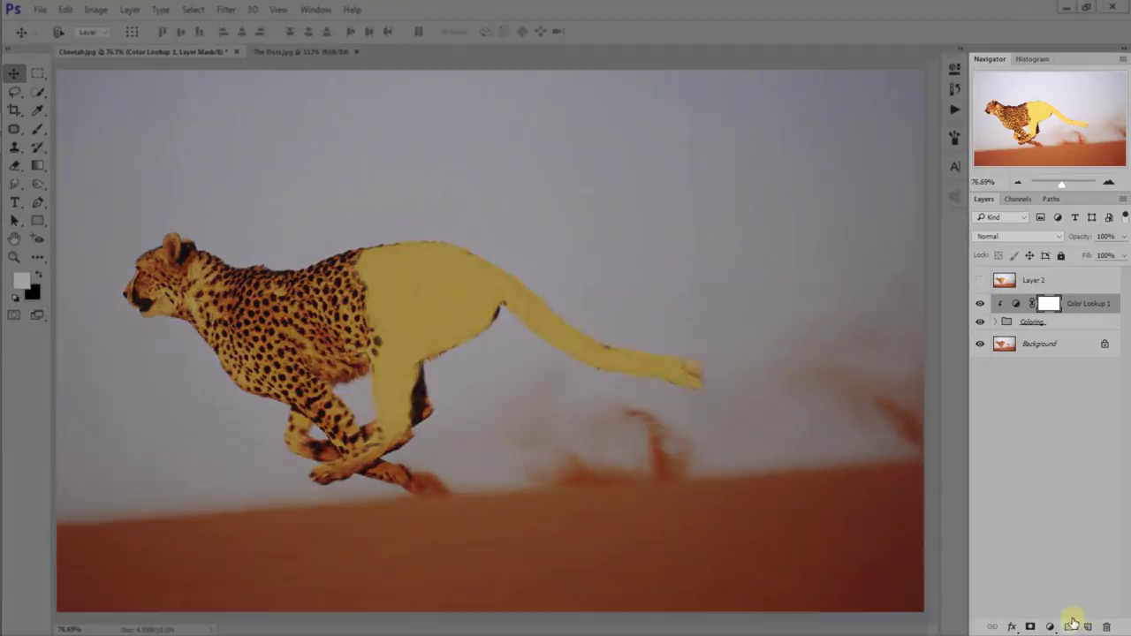
- Add a clipped Brightness/Contrast layer with Brightness 150 and Contrast 100
click(1051, 627)
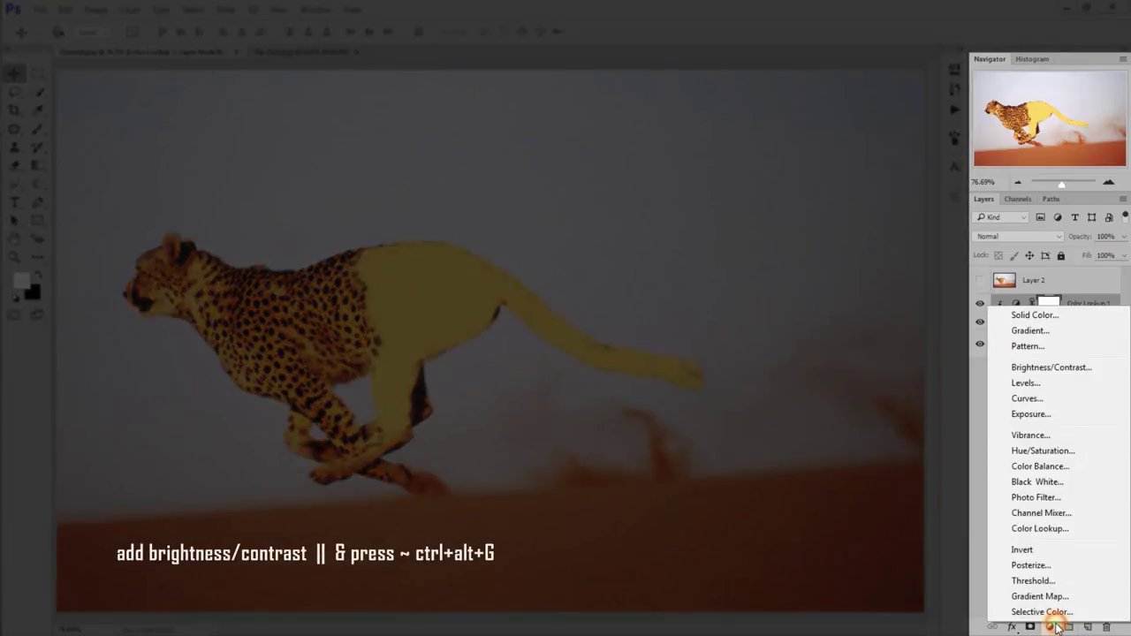
click(1097, 372)
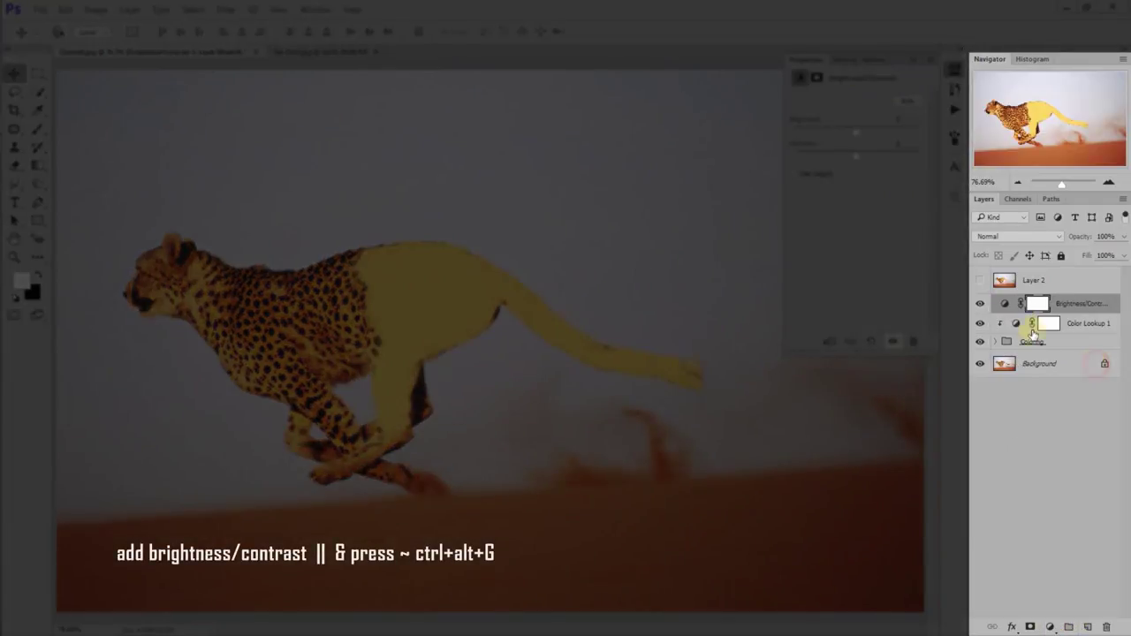
key(ctrl+alt+g)
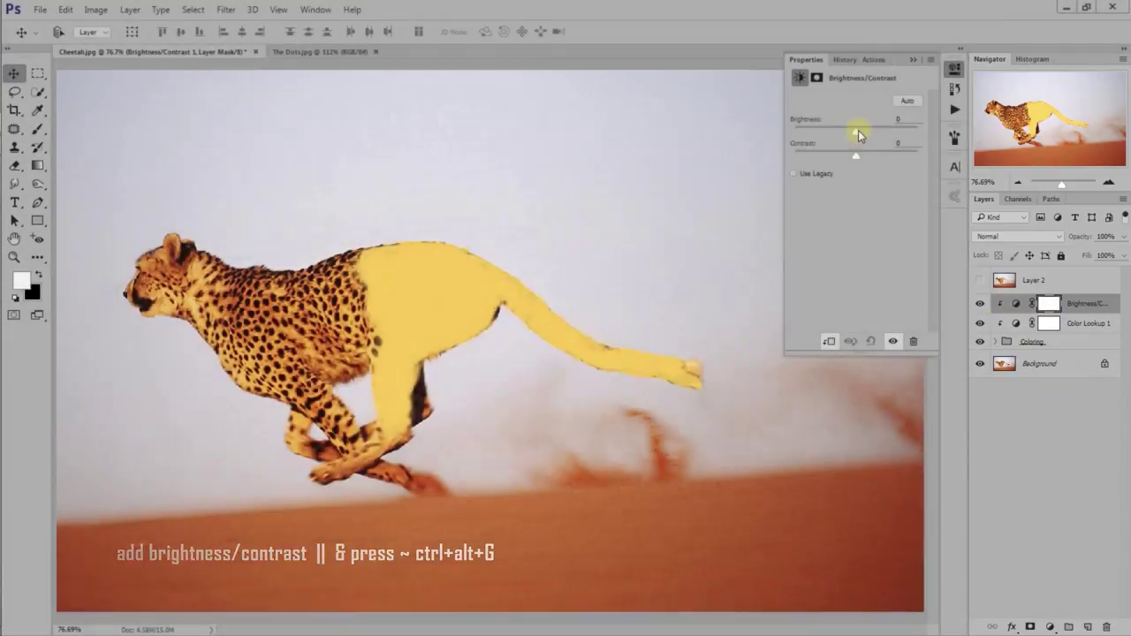
mouse_move(859, 130)
mouse_down()
mouse_move(909, 138)
mouse_move(928, 165)
mouse_up()
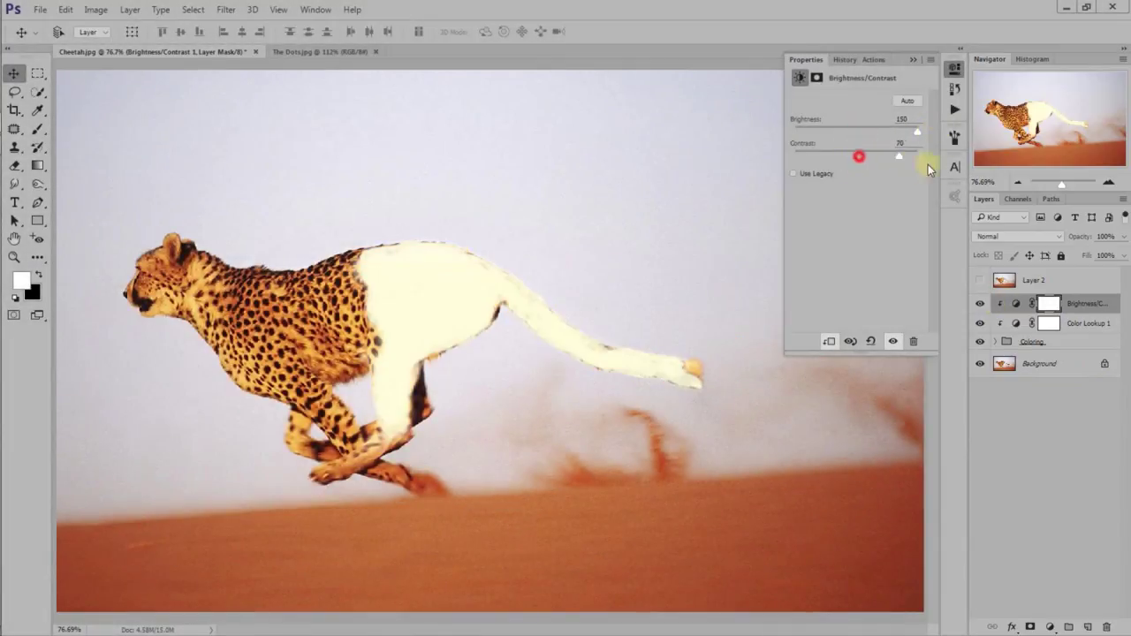
click(915, 60)
click(980, 304)
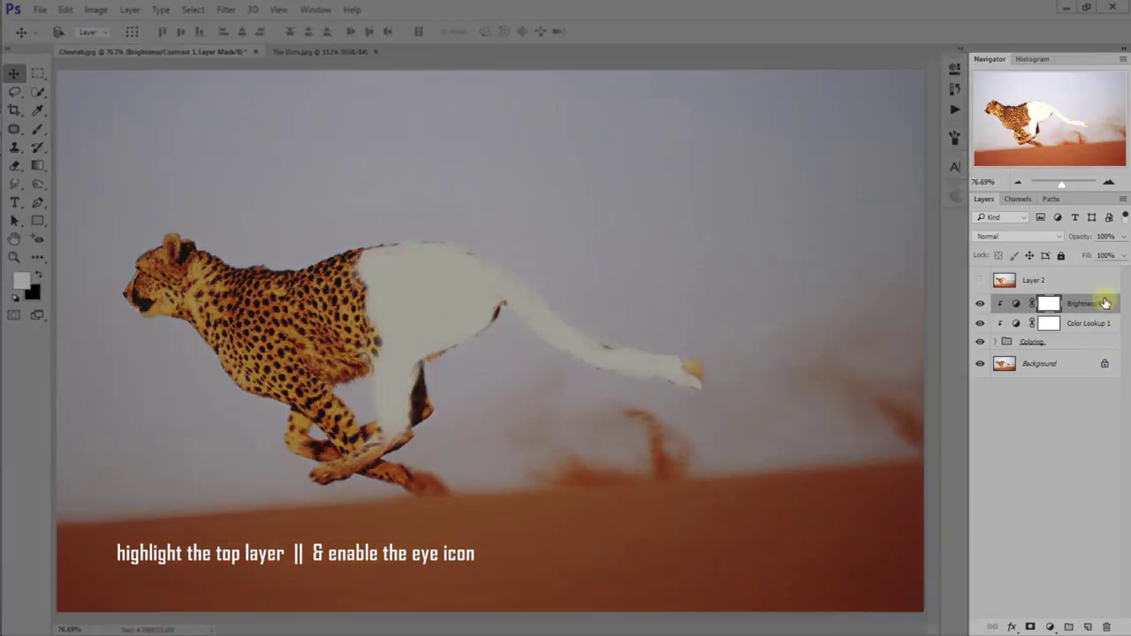
- Make Layer 2 visible again at 75% opacity, giving the body a pale tan tint
click(1090, 281)
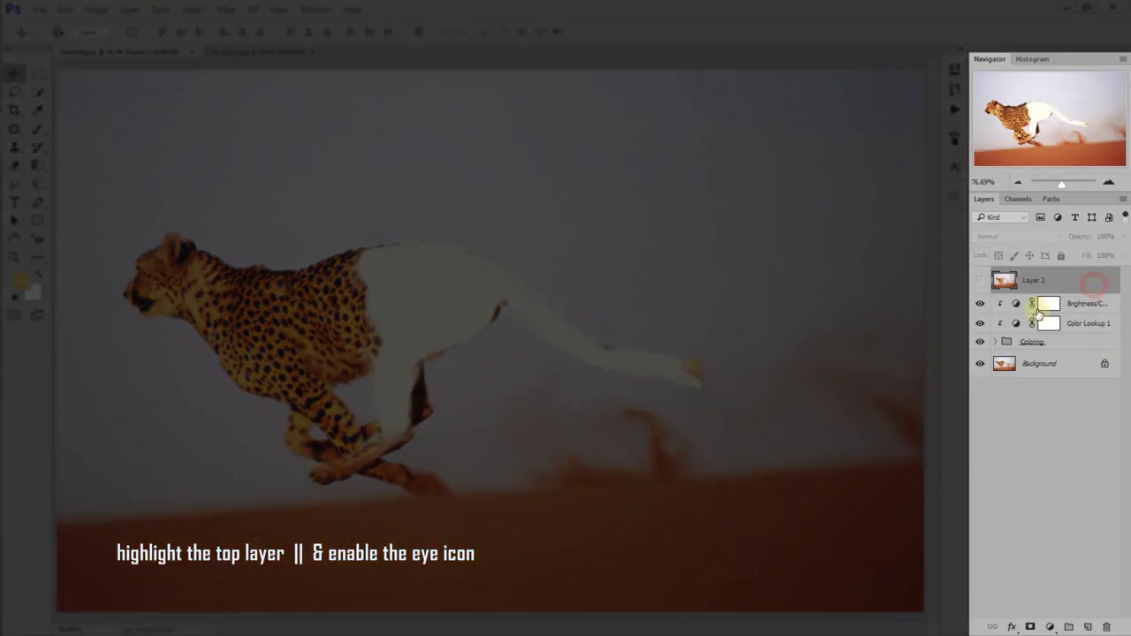
click(978, 281)
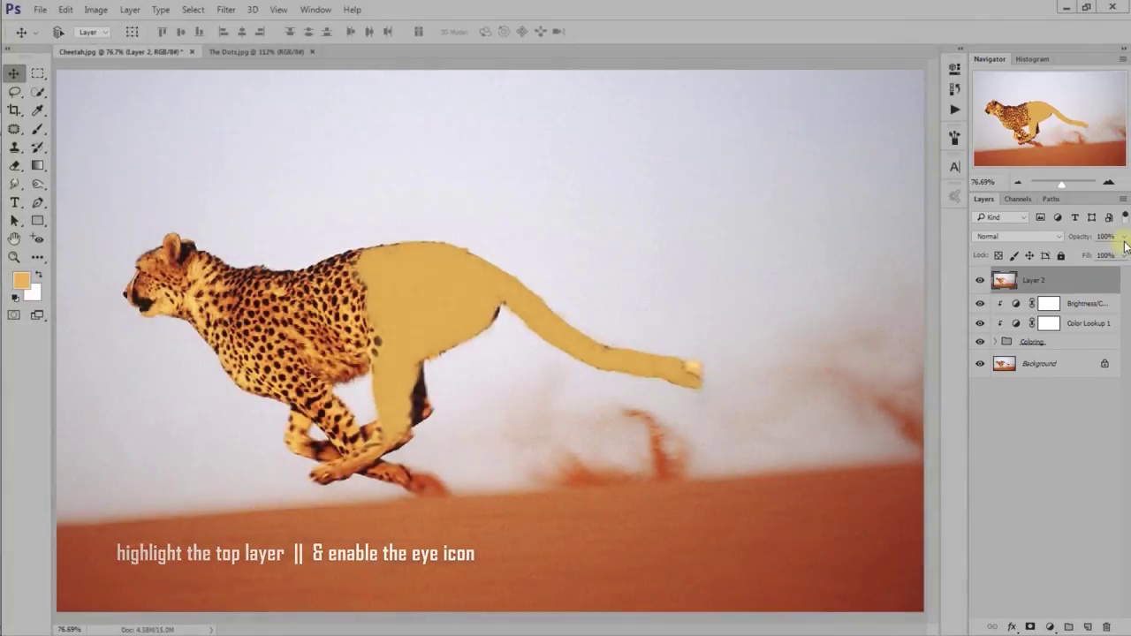
click(1123, 236)
drag(1124, 252, 1104, 249)
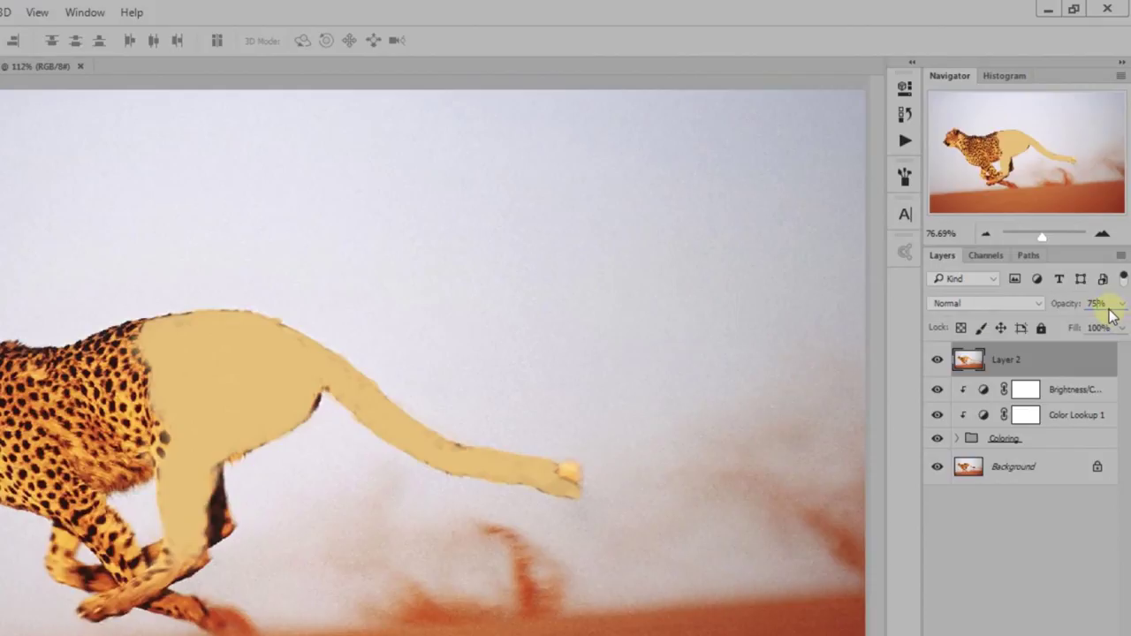
click(1110, 304)
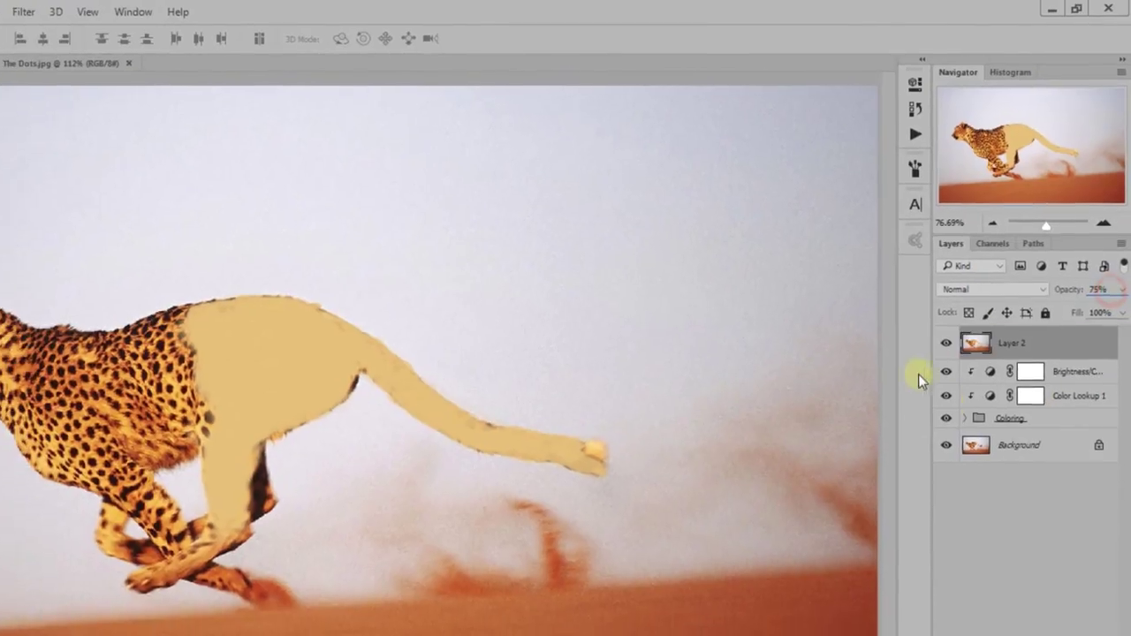
click(980, 281)
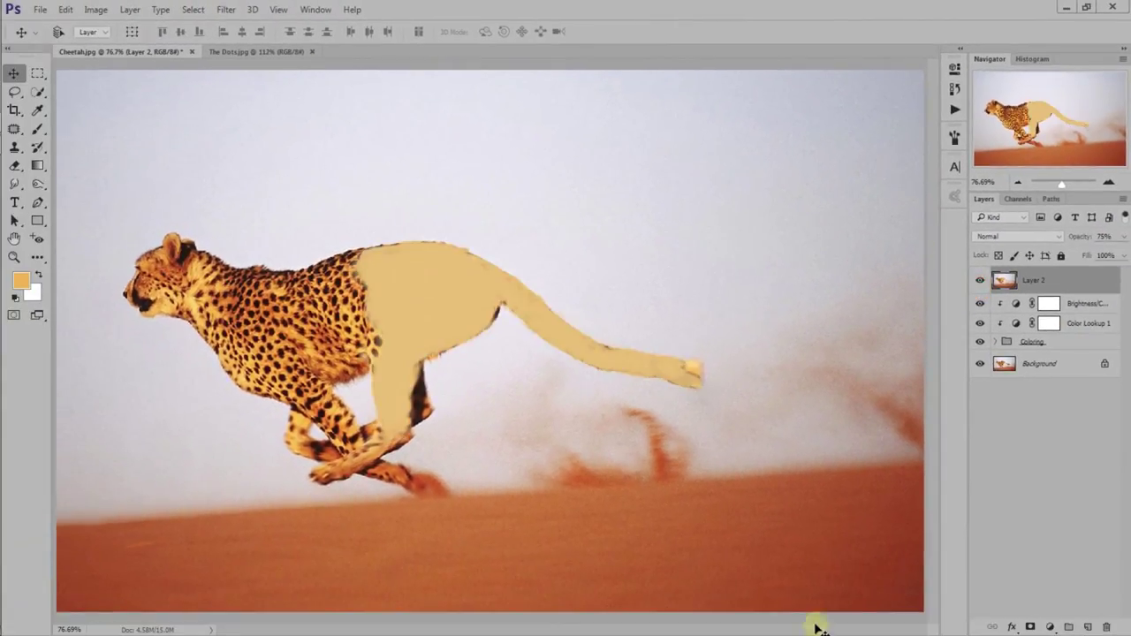
click(894, 607)
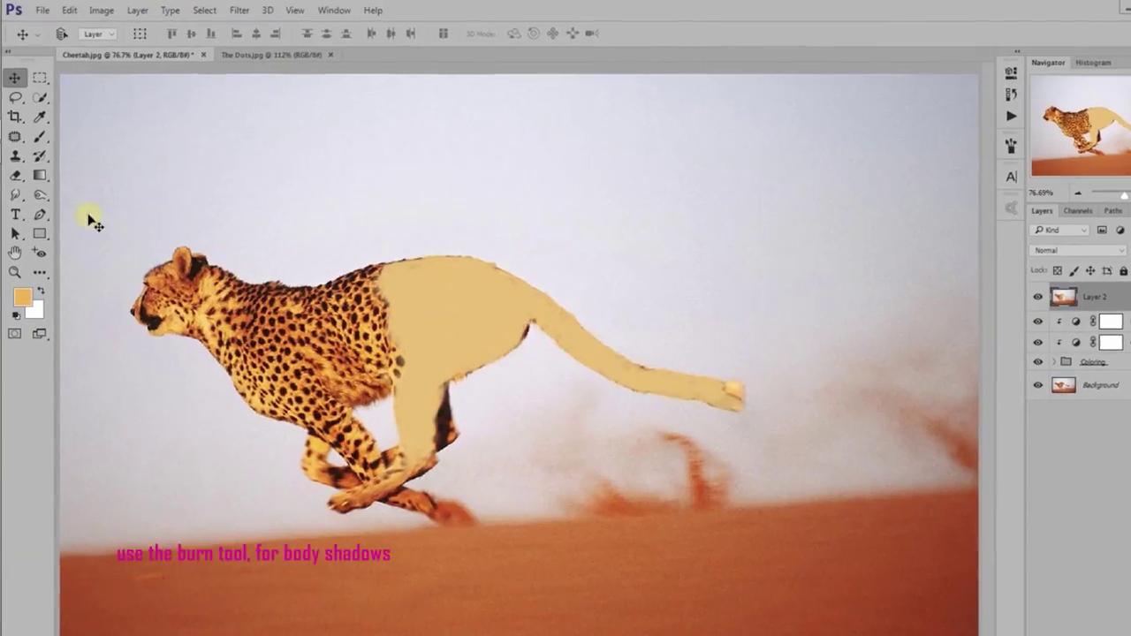
- Switch to a 25 px Burn Tool with Range set to Midtones and Exposure 33%
click(38, 184)
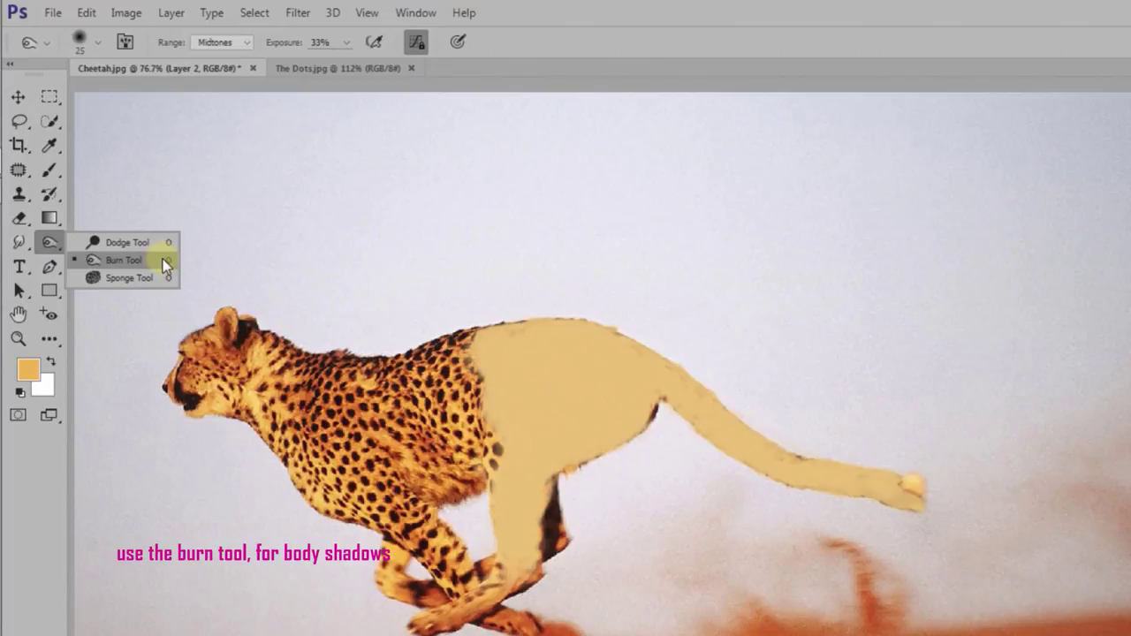
click(162, 258)
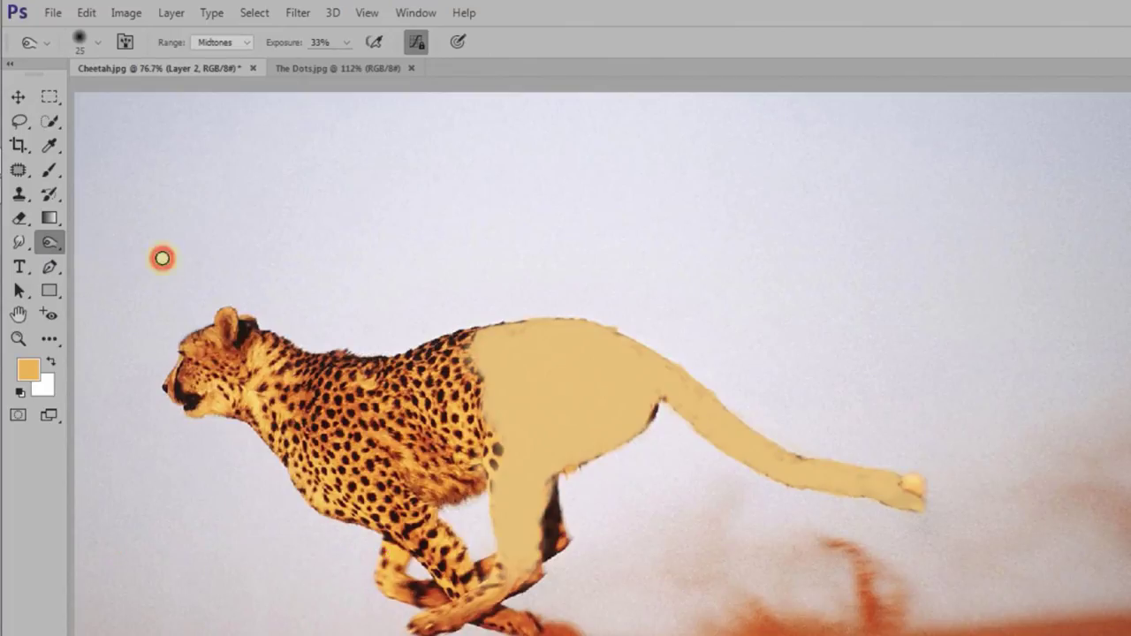
click(99, 43)
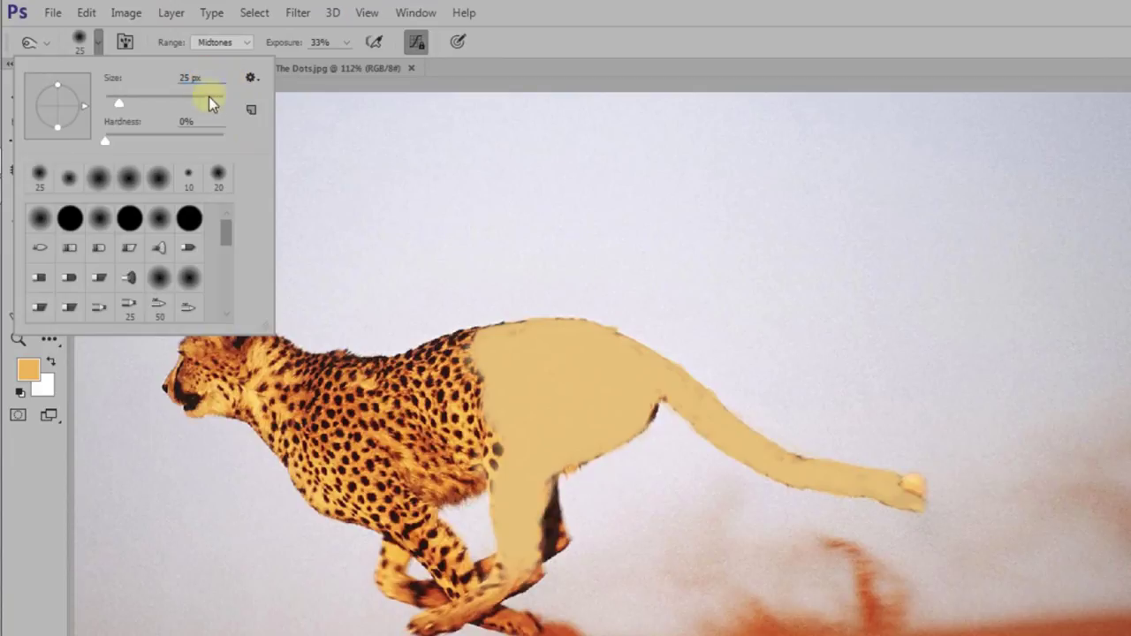
click(560, 4)
click(243, 44)
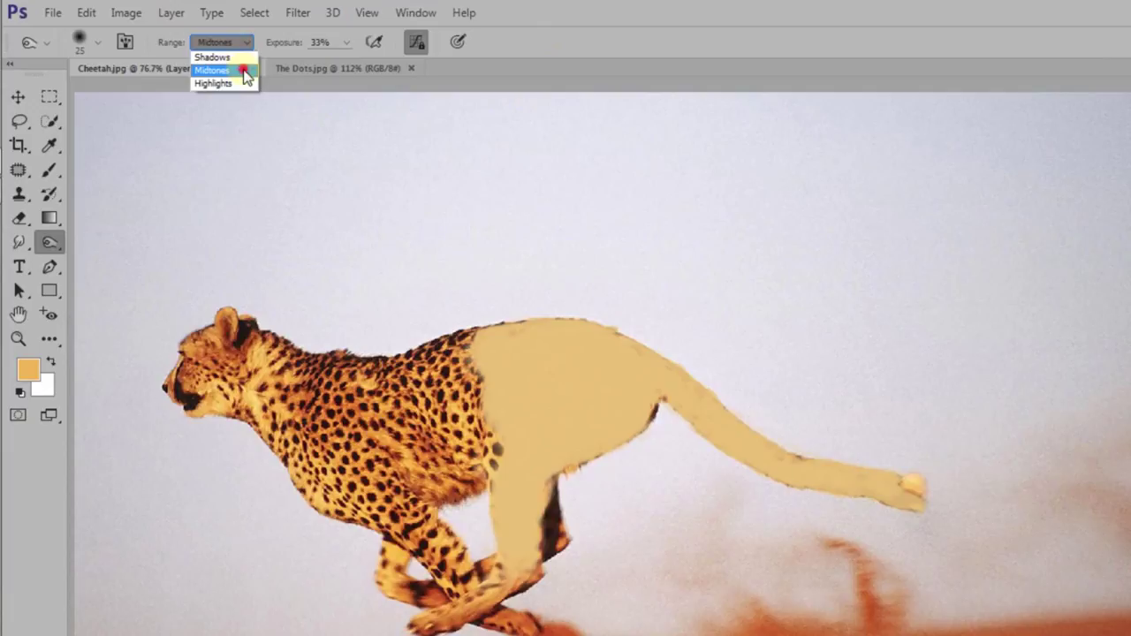
click(245, 71)
click(345, 41)
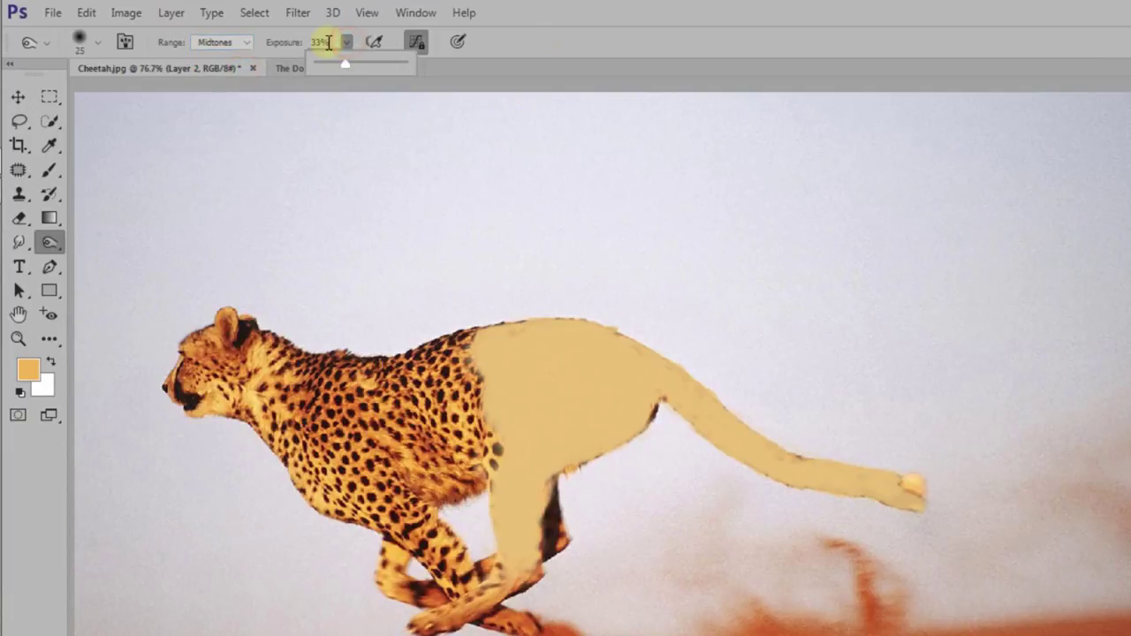
click(325, 41)
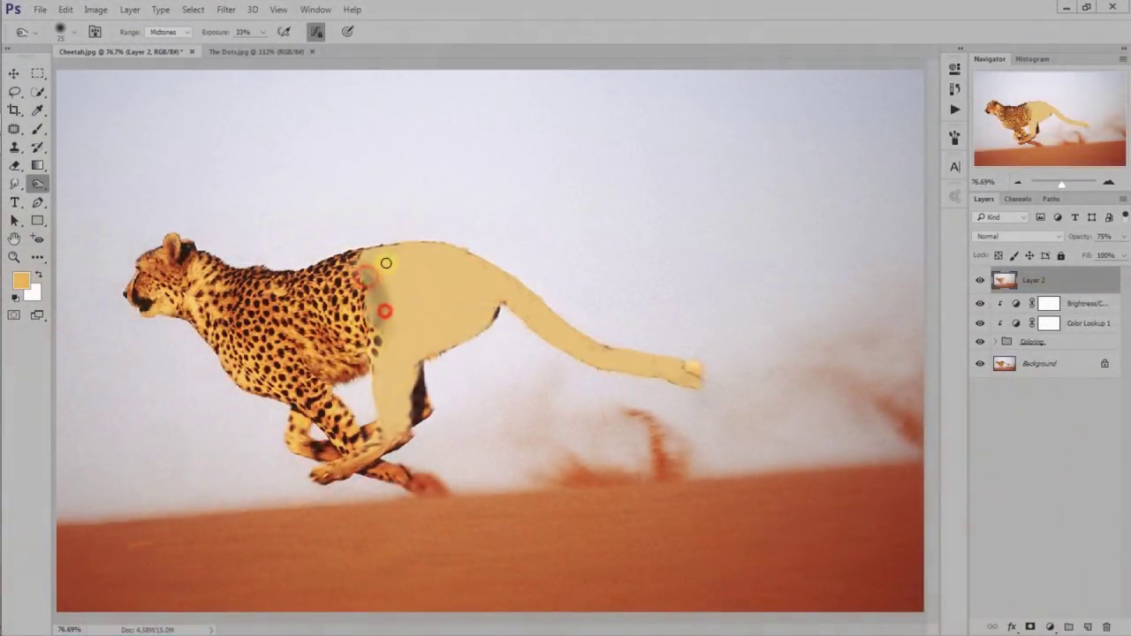
- Burn shadows into the tan shoulder, hind leg and tail on Layer 2
drag(367, 277, 437, 245)
drag(404, 415, 690, 377)
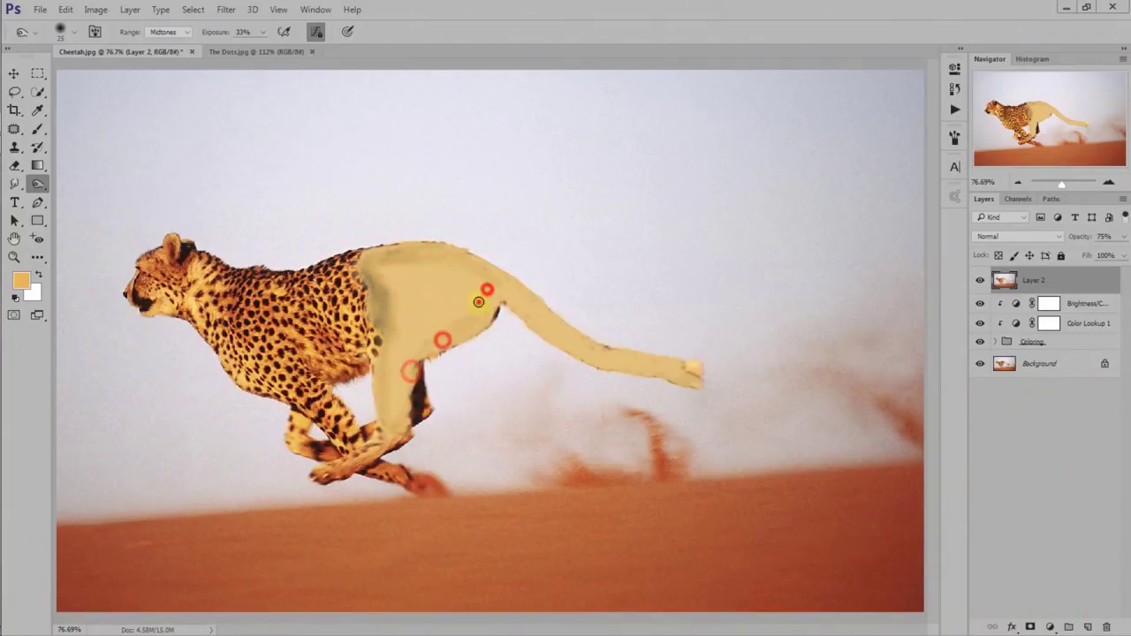
drag(401, 401, 454, 337)
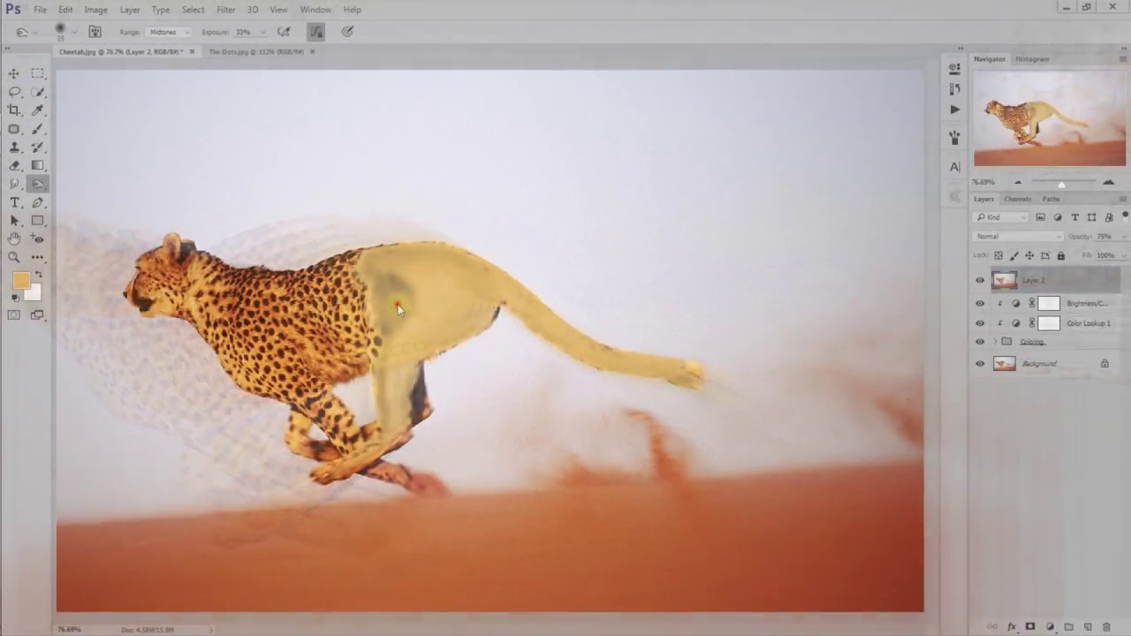
drag(371, 285, 411, 255)
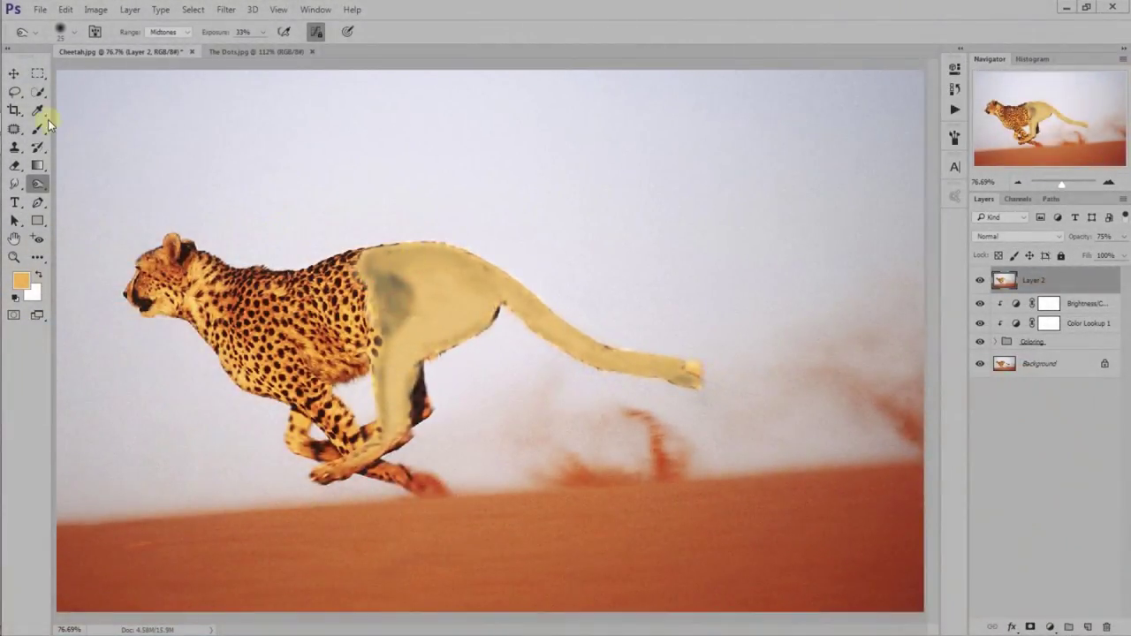
click(14, 73)
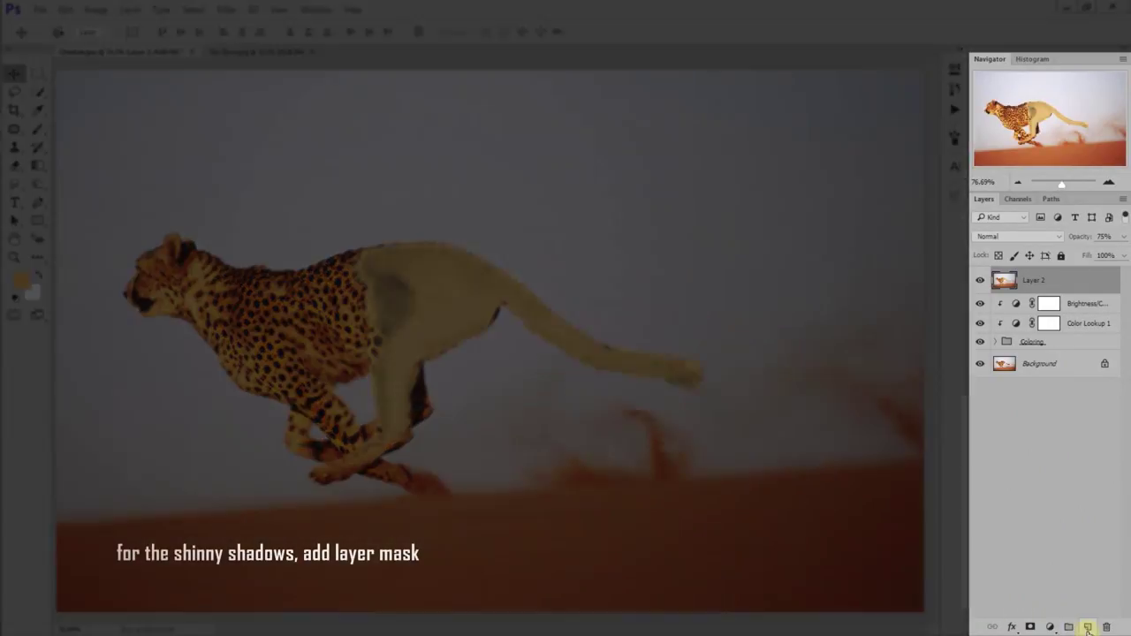
- Add a layer mask to Layer 2 and set a 29 px, 0%-hardness eraser at 16% opacity
click(1028, 626)
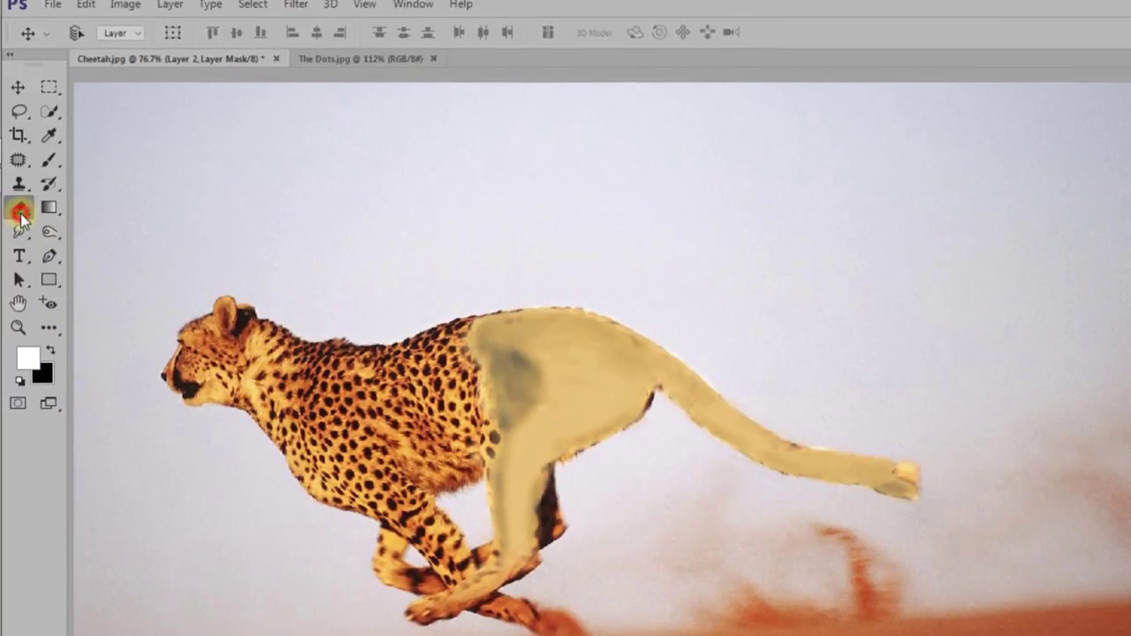
right_click(19, 216)
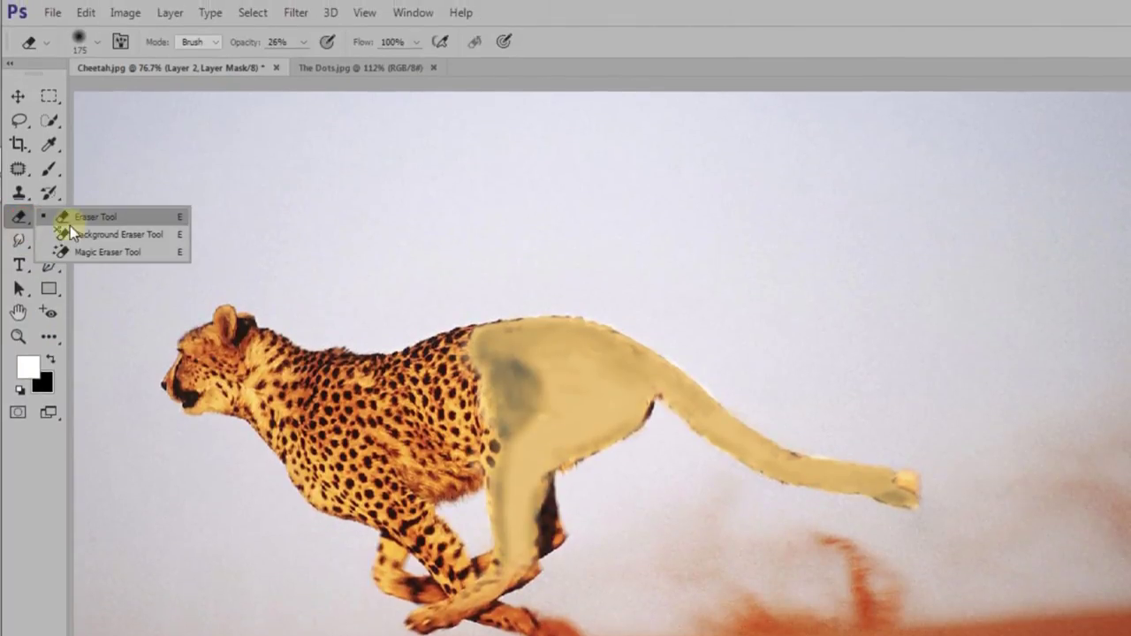
click(131, 215)
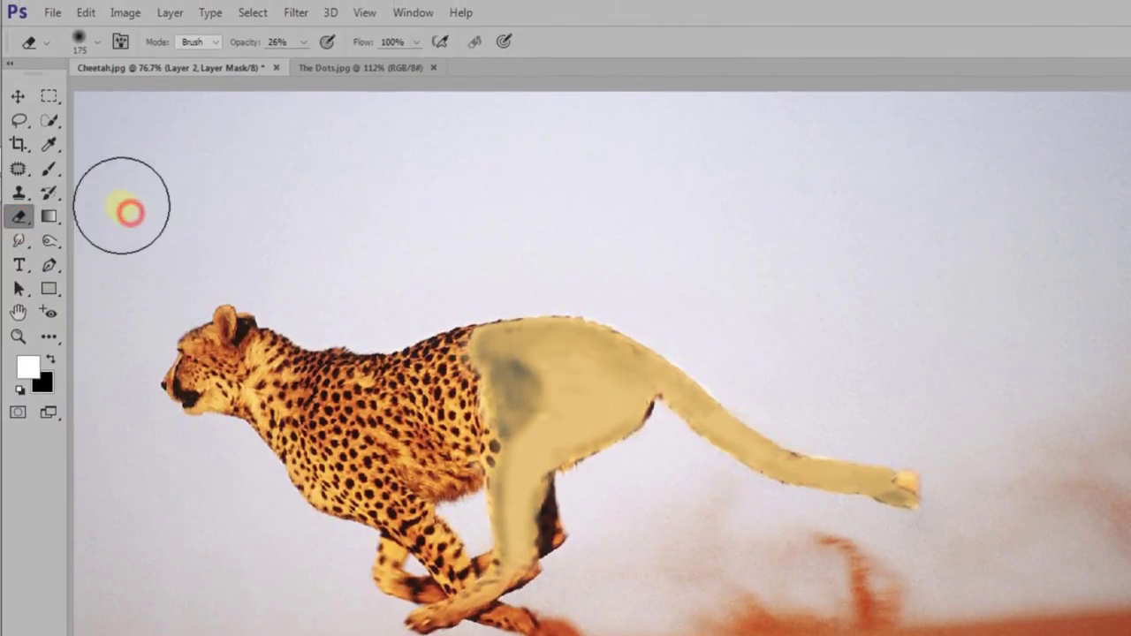
click(96, 41)
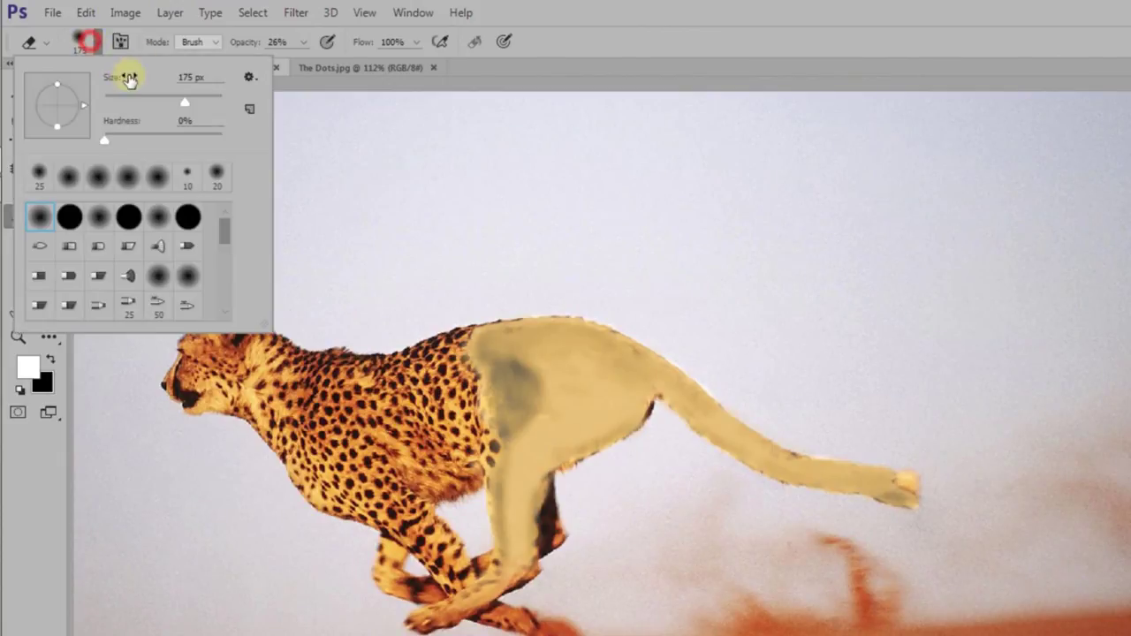
drag(125, 104, 124, 102)
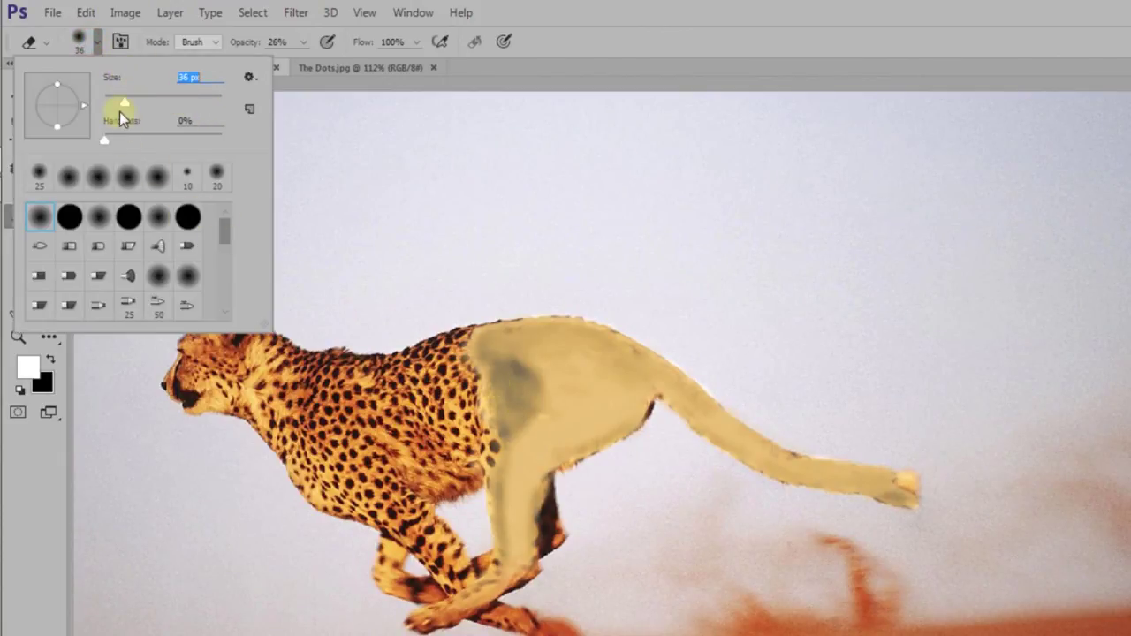
click(575, 30)
click(303, 42)
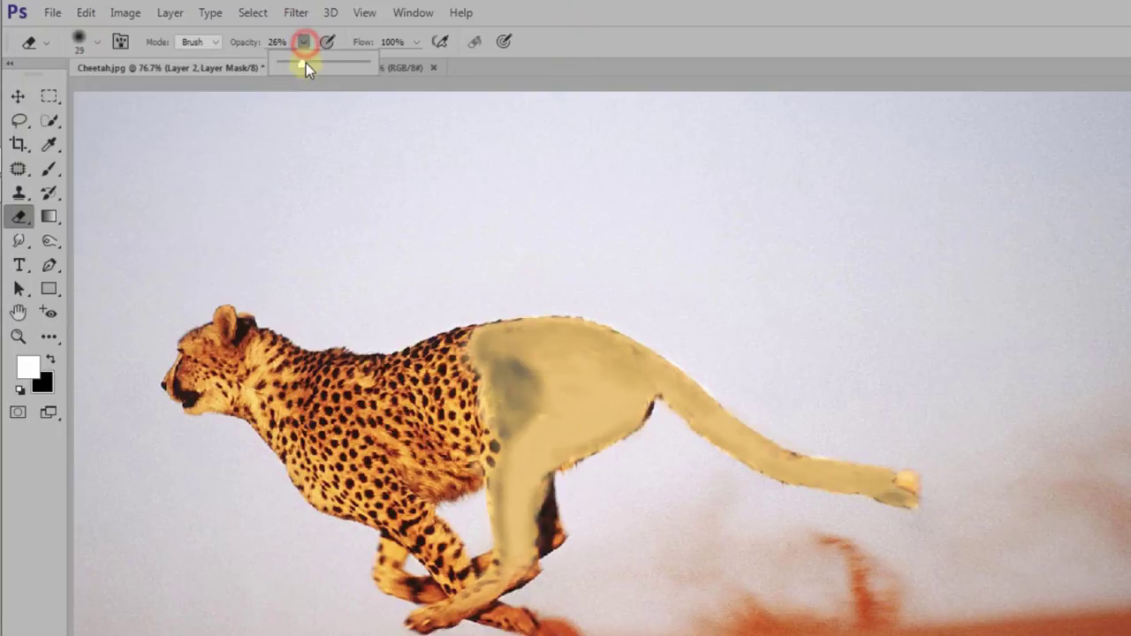
drag(304, 63, 296, 71)
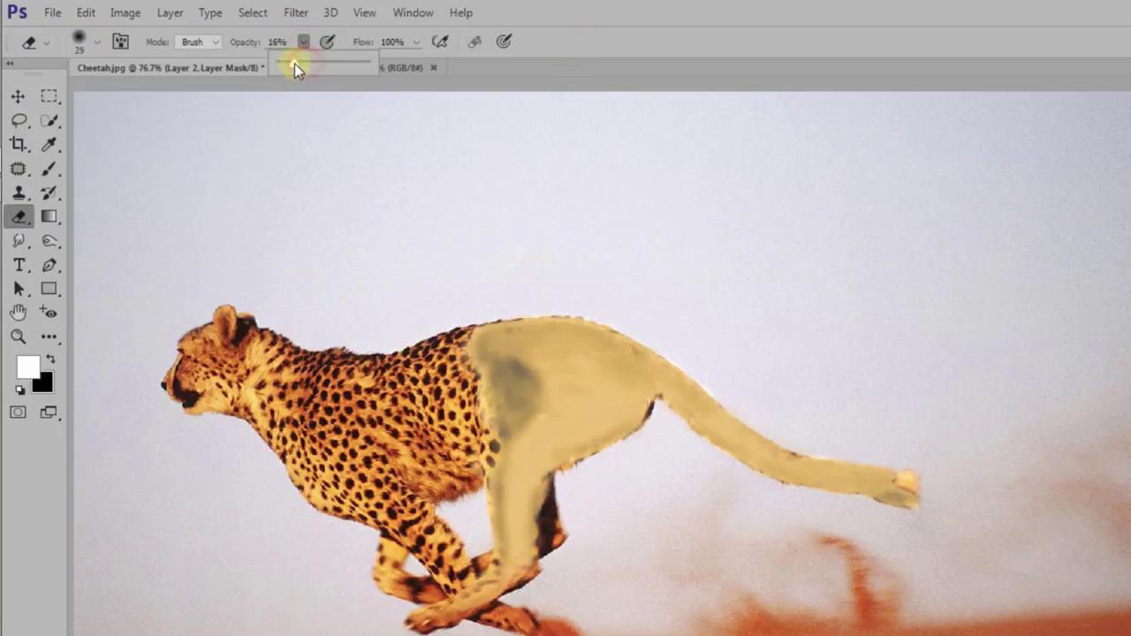
click(525, 25)
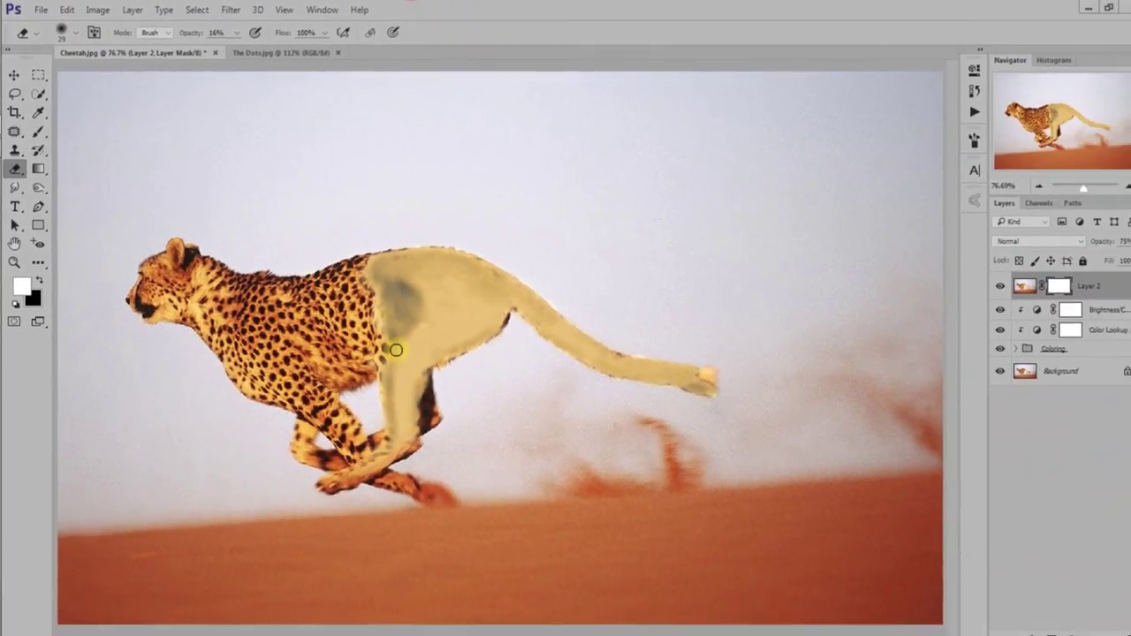
- Softly erase Layer 2's mask at the cheetah's leg, shoulder, tail and back
click(388, 344)
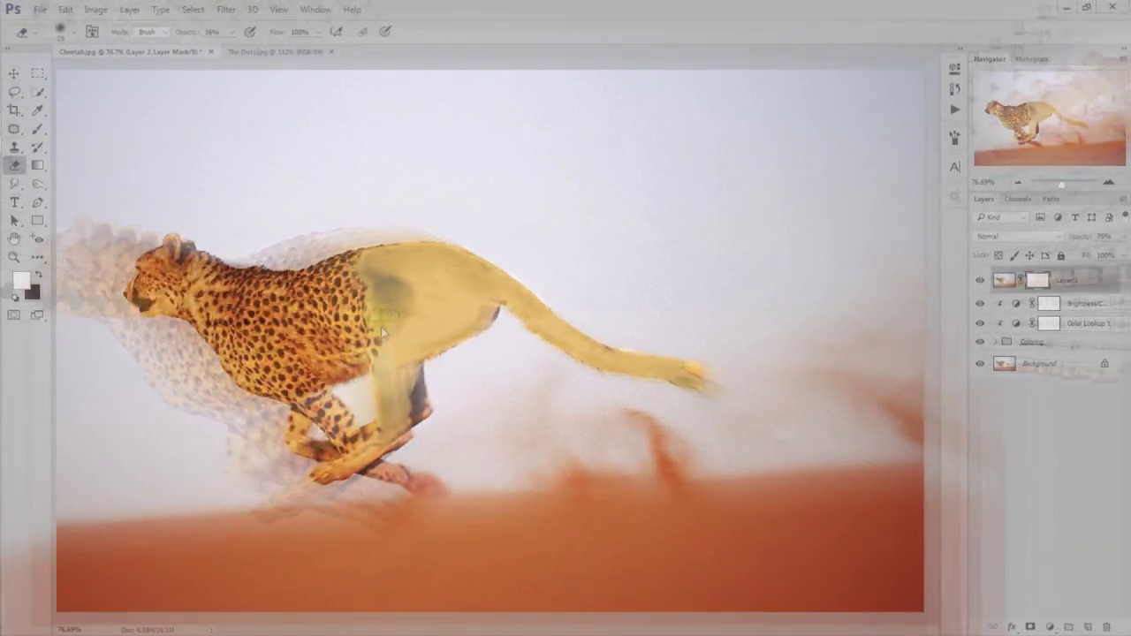
click(380, 324)
click(415, 325)
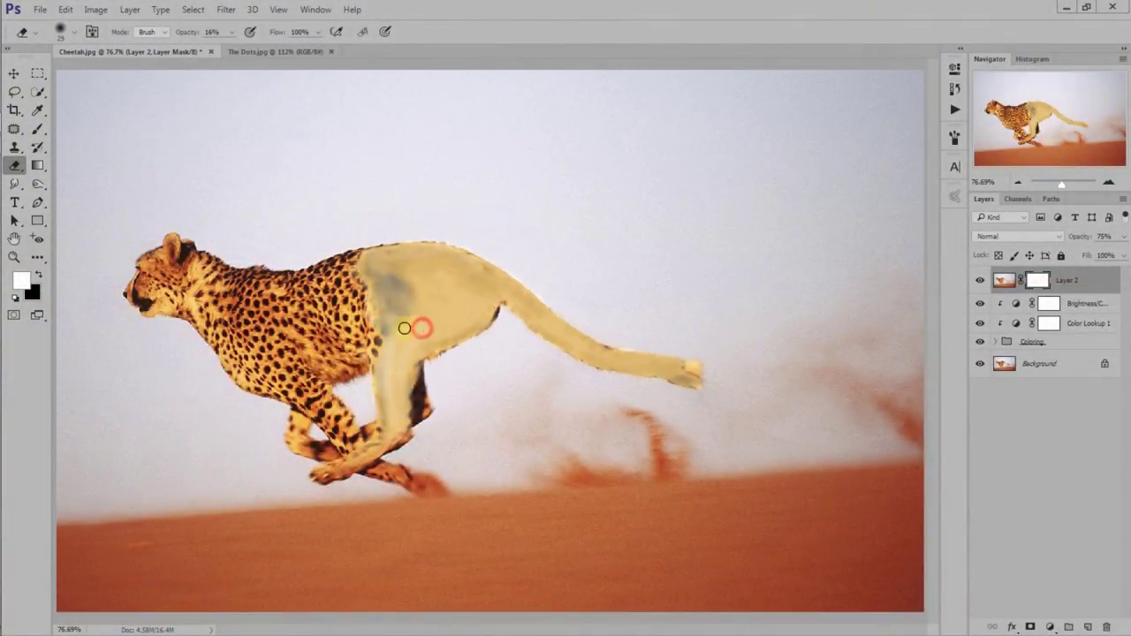
click(402, 269)
click(607, 363)
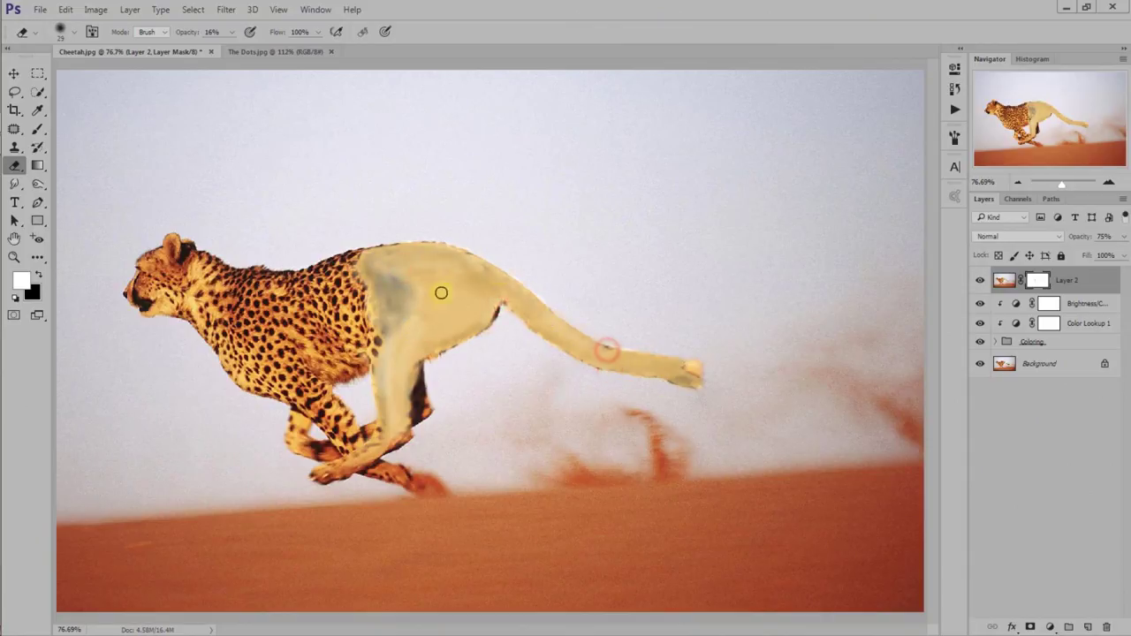
click(433, 256)
click(394, 283)
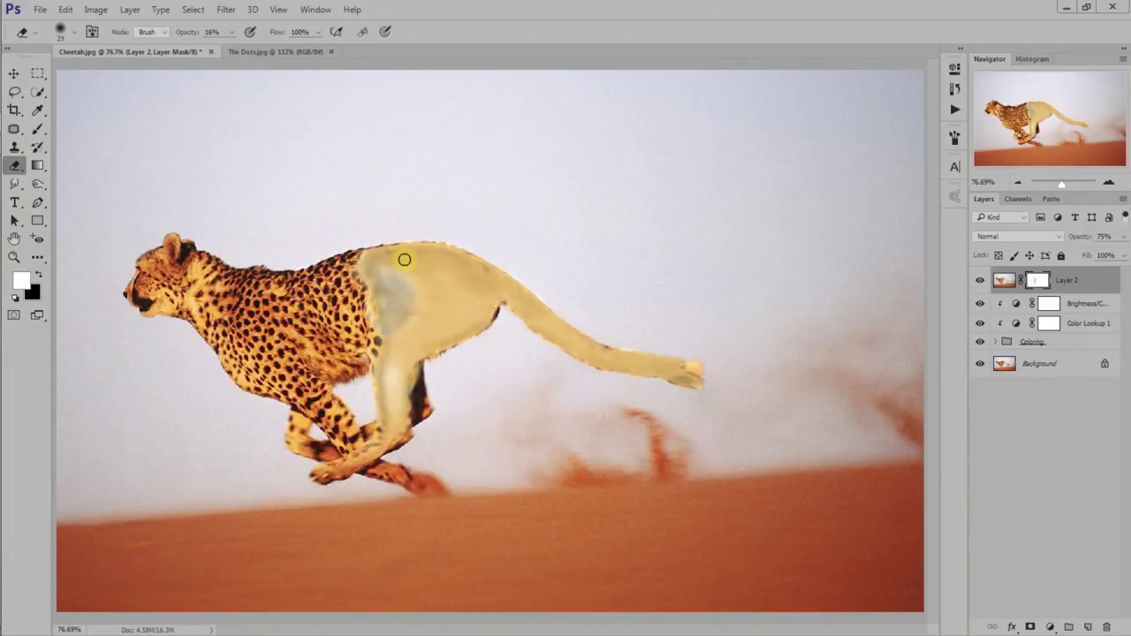
click(16, 75)
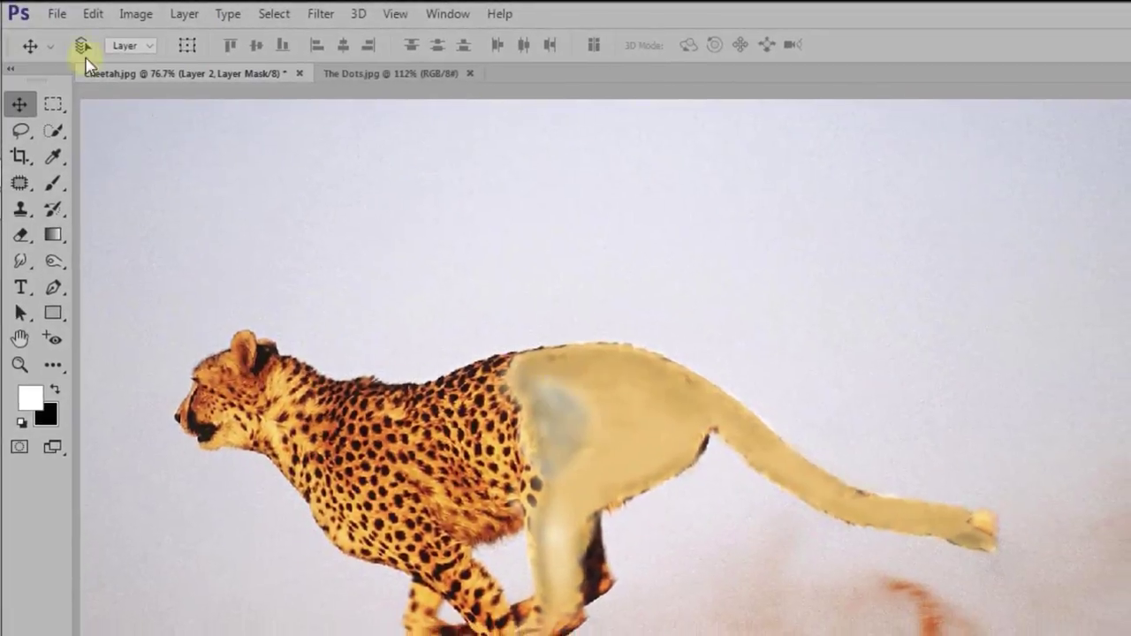
- Save the project as the PSD file 'Disintegration Photo Effects', accepting the compatibility options
click(57, 13)
click(281, 301)
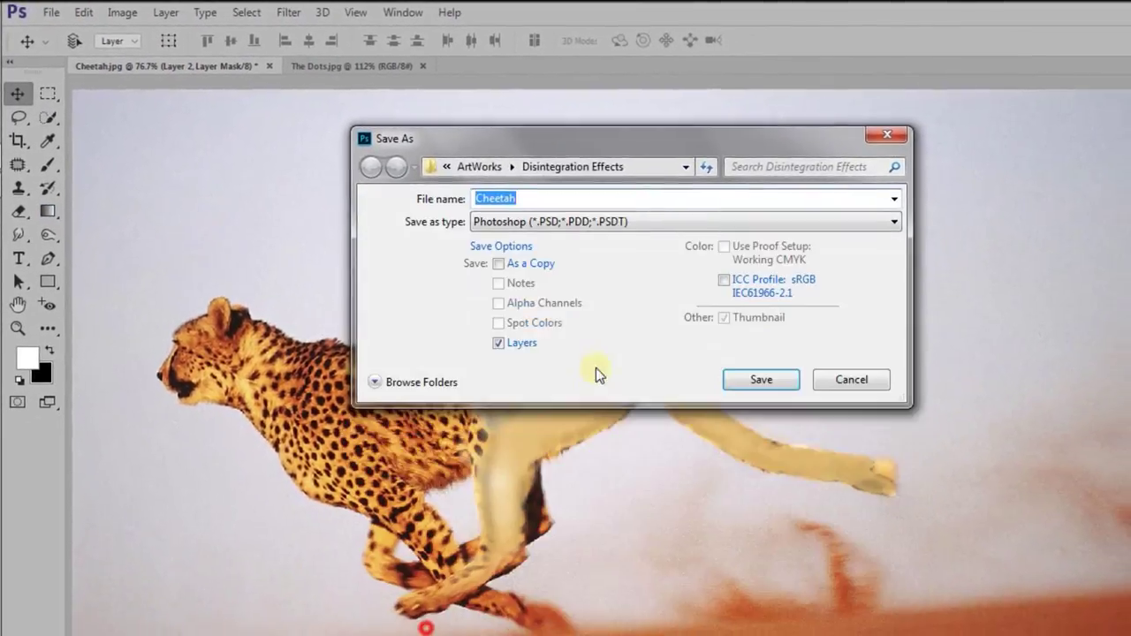
text(Disintegration Photo)
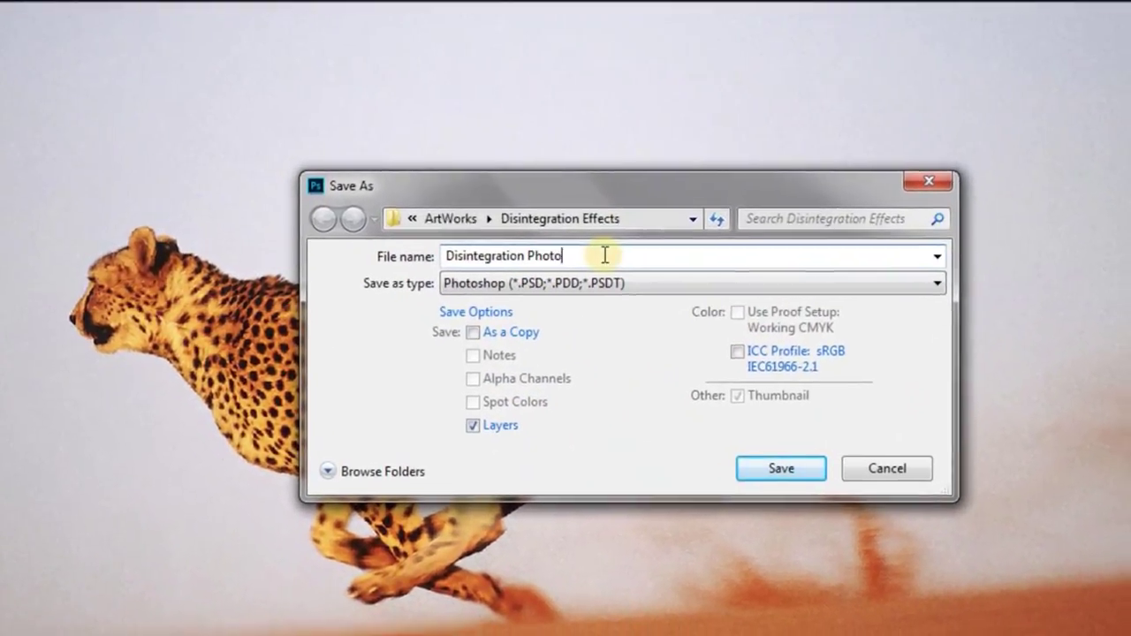
text( Effects)
click(781, 469)
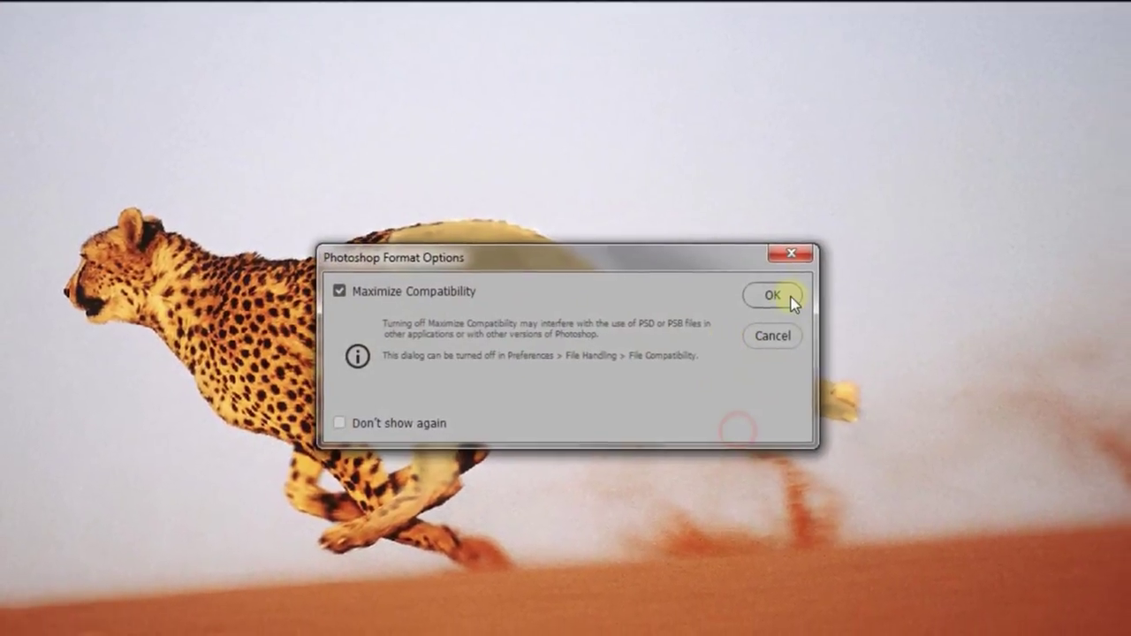
click(773, 296)
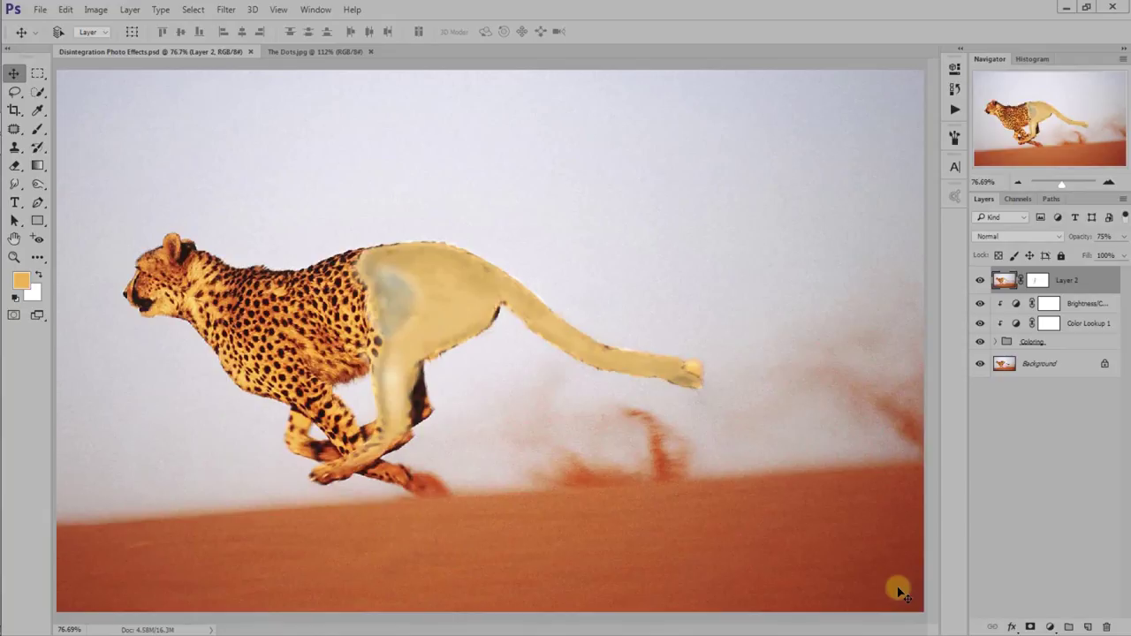
- Drag The Dots.jpg into the cheetah document as Layer 3, then close The Dots.jpg
click(326, 51)
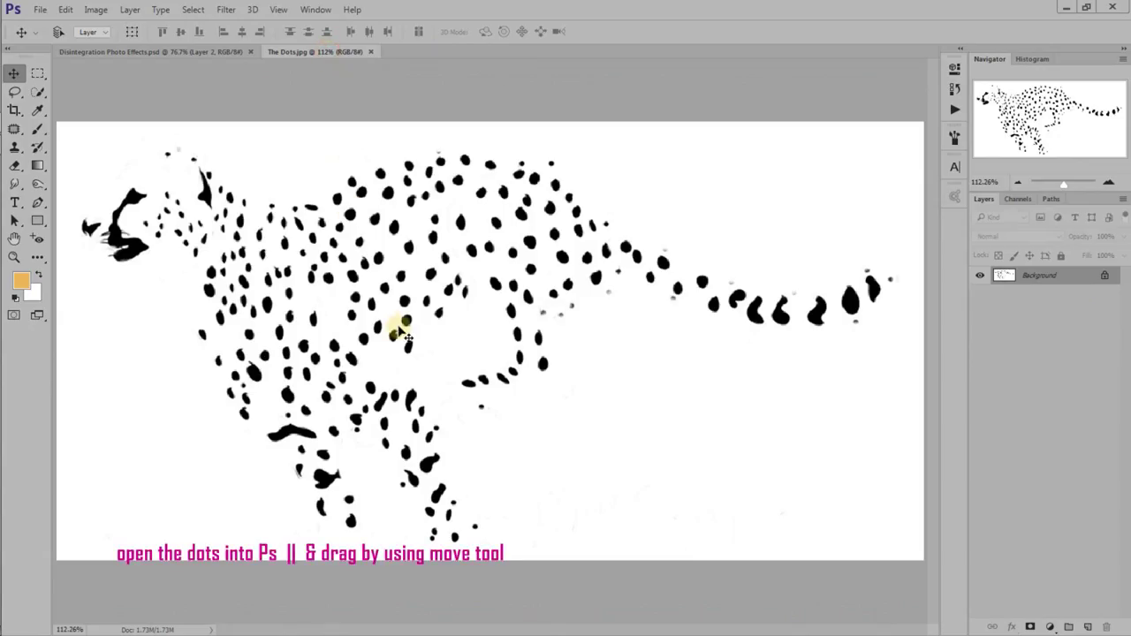
mouse_move(400, 334)
mouse_down()
mouse_move(165, 41)
mouse_move(346, 295)
mouse_up()
drag(375, 332, 488, 343)
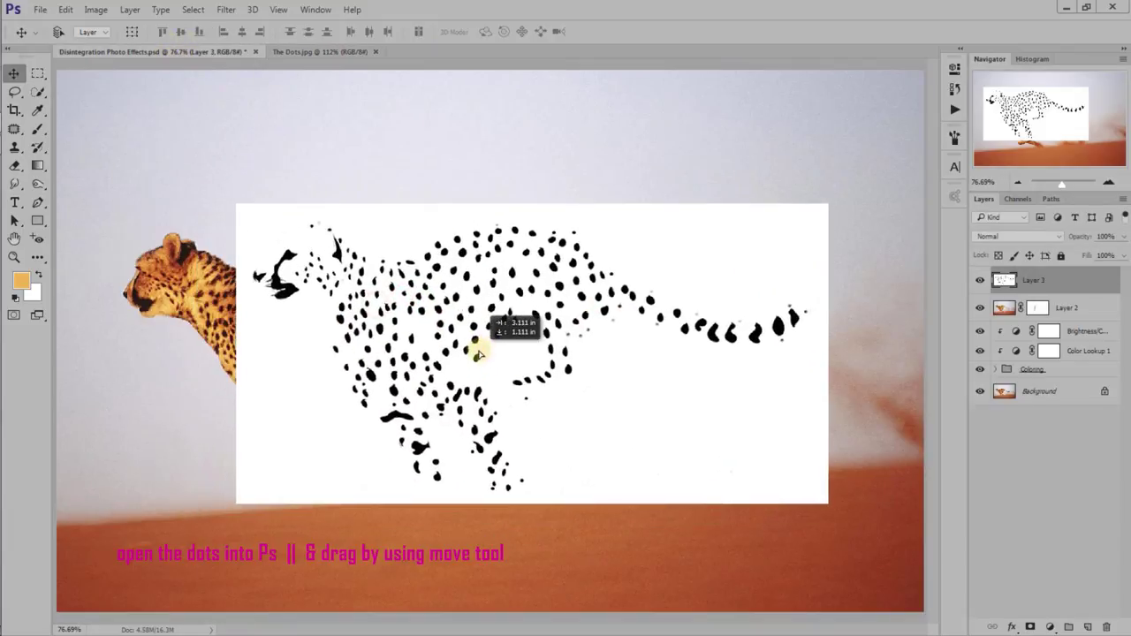
click(330, 51)
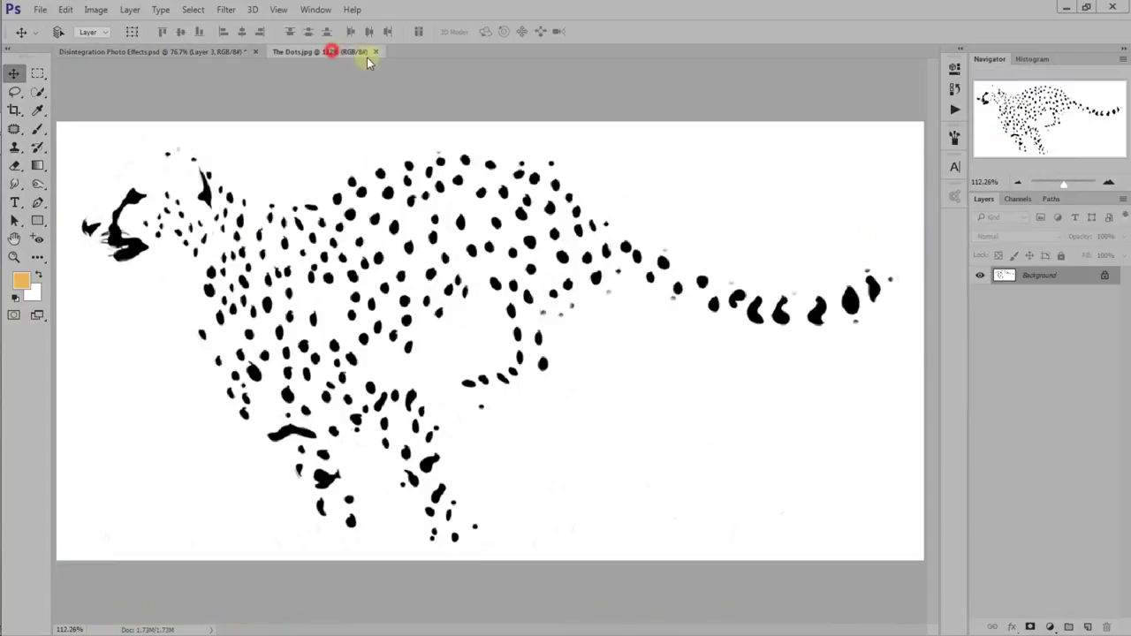
click(376, 51)
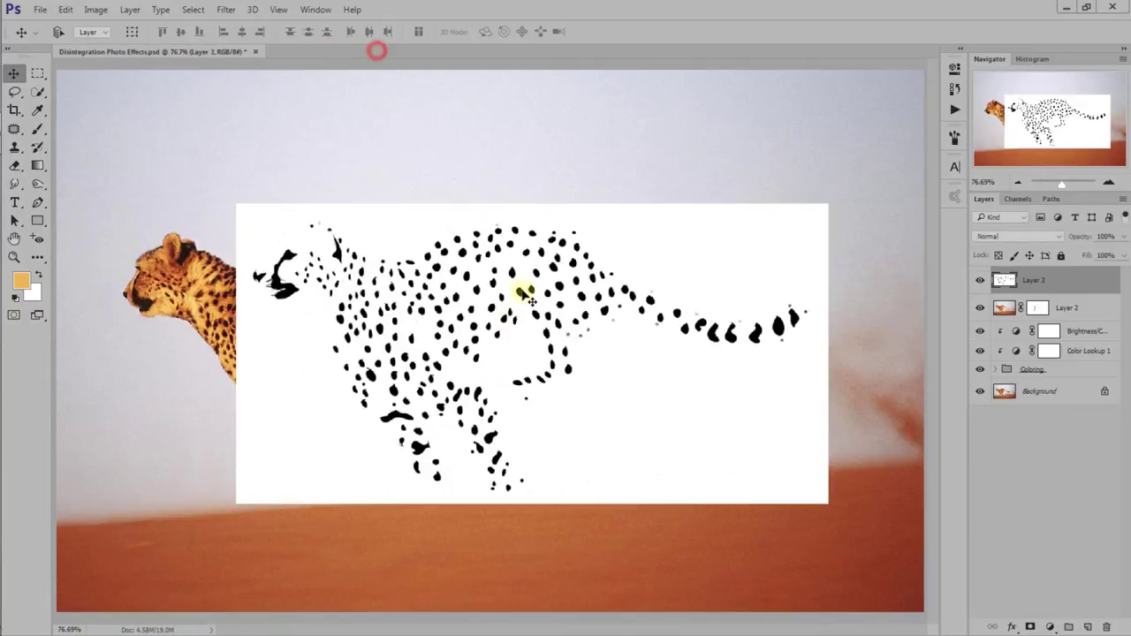
click(1029, 238)
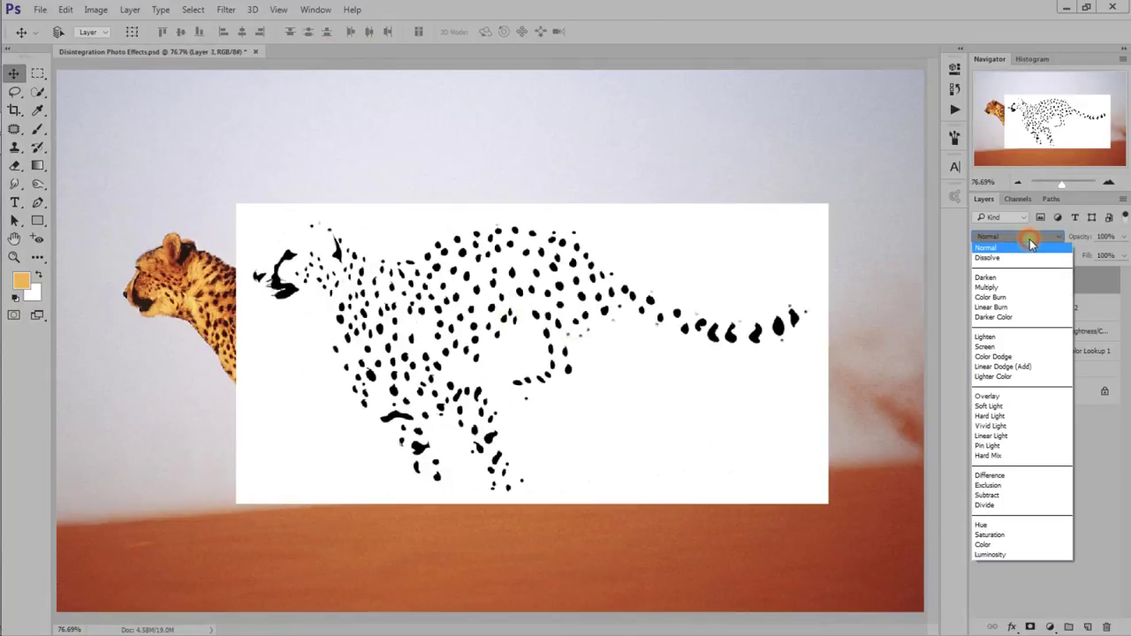
- Set Layer 3 to Color Burn and nudge the dots up and right over the cheetah
click(1029, 298)
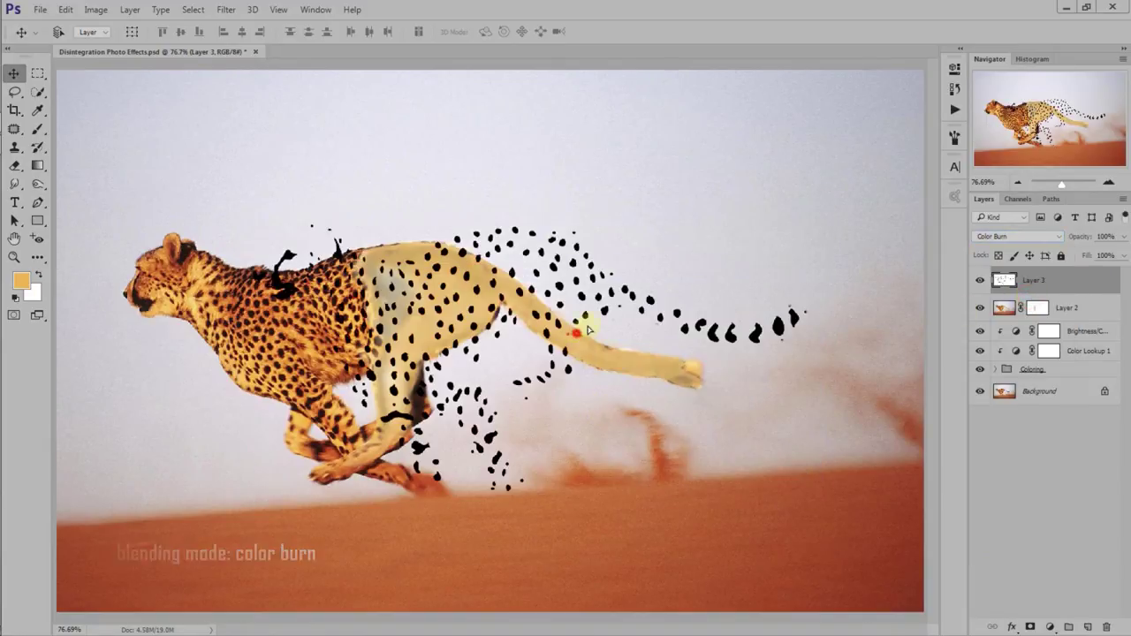
drag(625, 279, 649, 265)
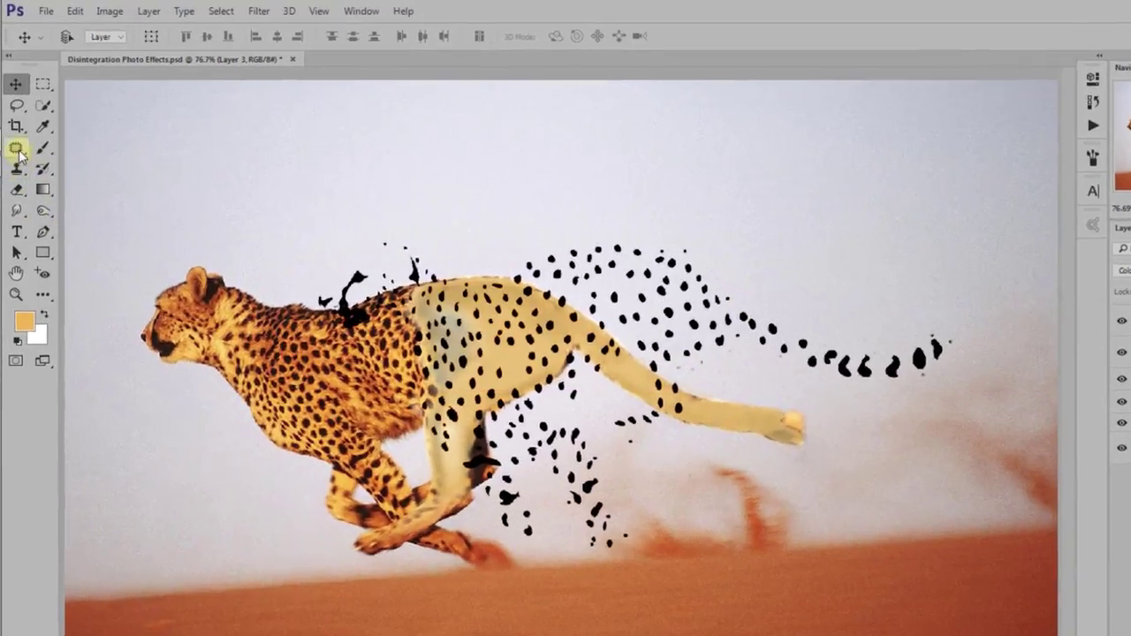
- Use the Patch Tool to outline the loose dots below the cheetah's belly and hind leg
click(15, 130)
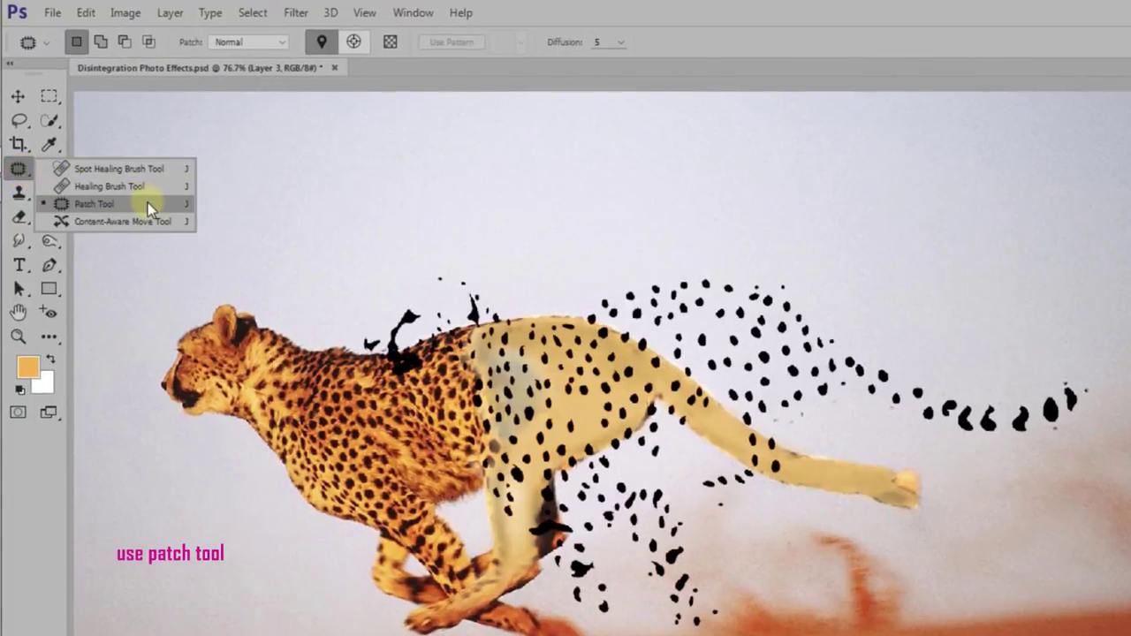
click(147, 202)
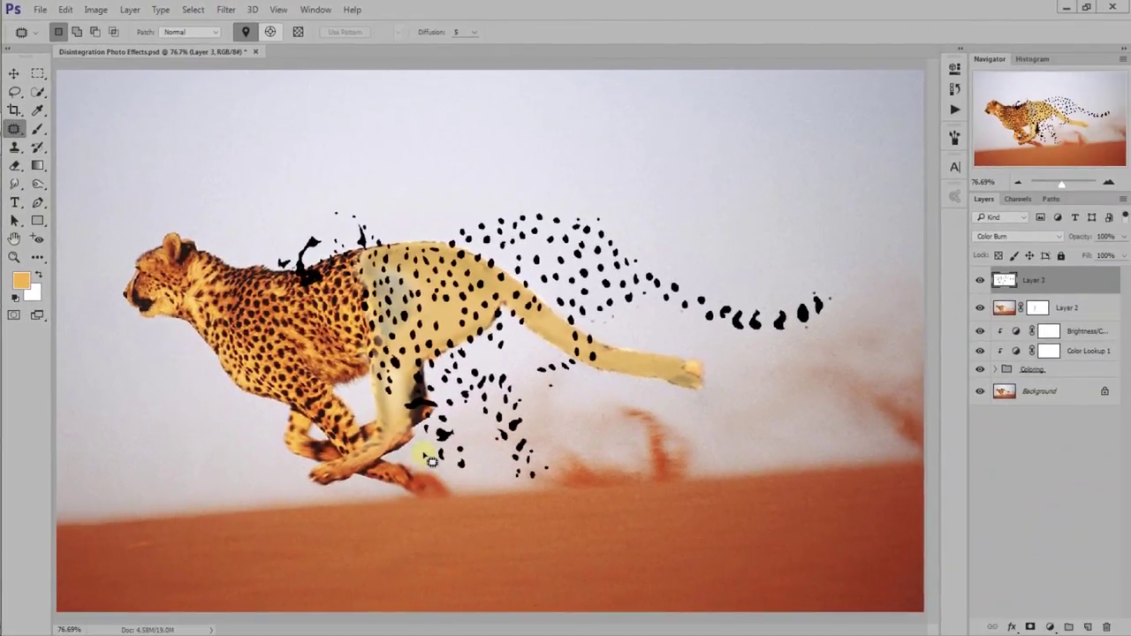
drag(411, 439, 453, 367)
drag(533, 390, 513, 509)
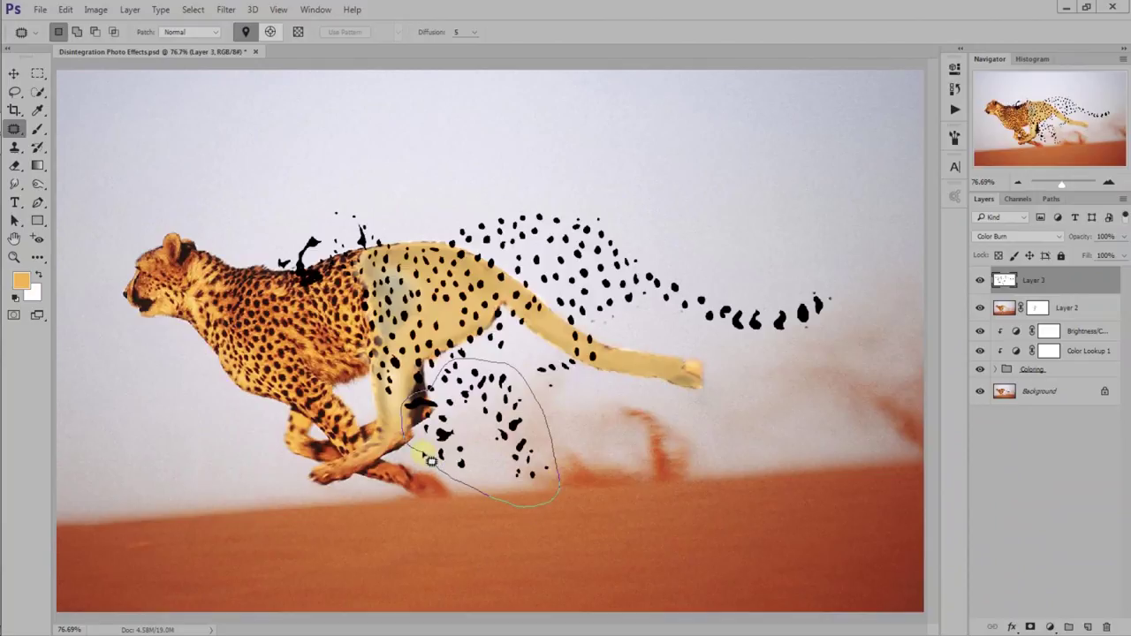
drag(431, 458, 424, 451)
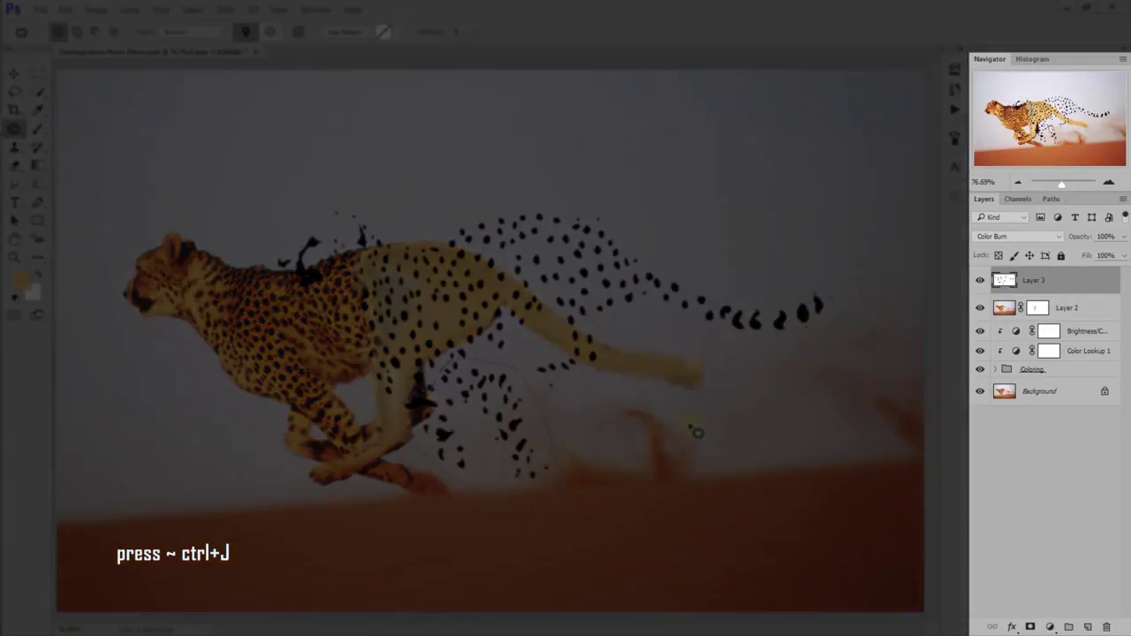
- Copy the selected dots onto a new Layer 4 and move them down and left
key(ctrl+j)
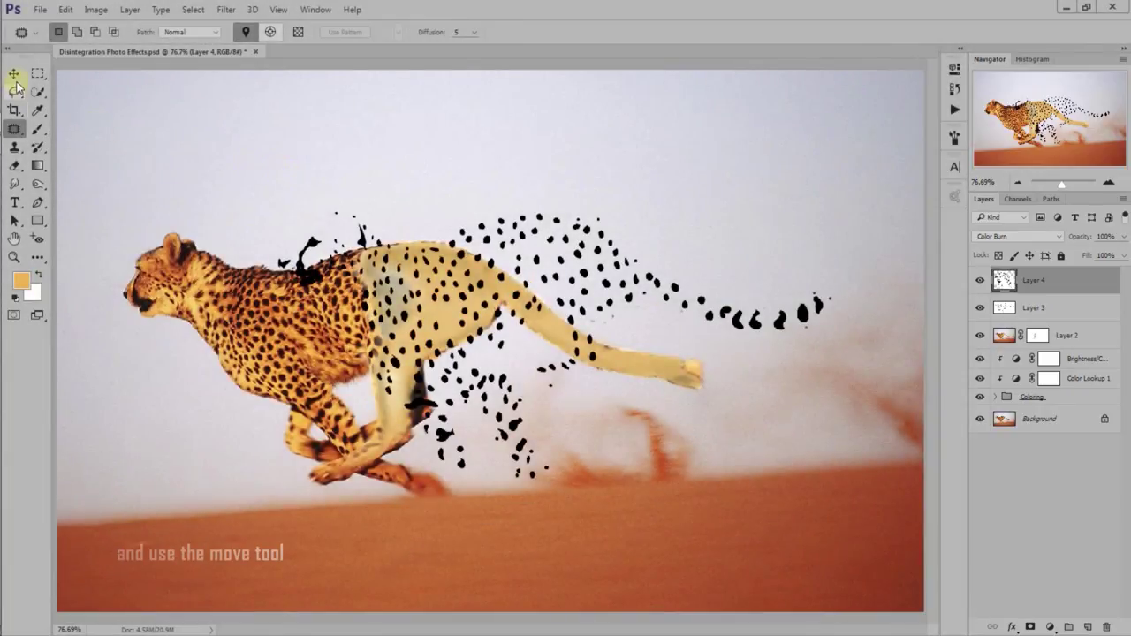
click(15, 78)
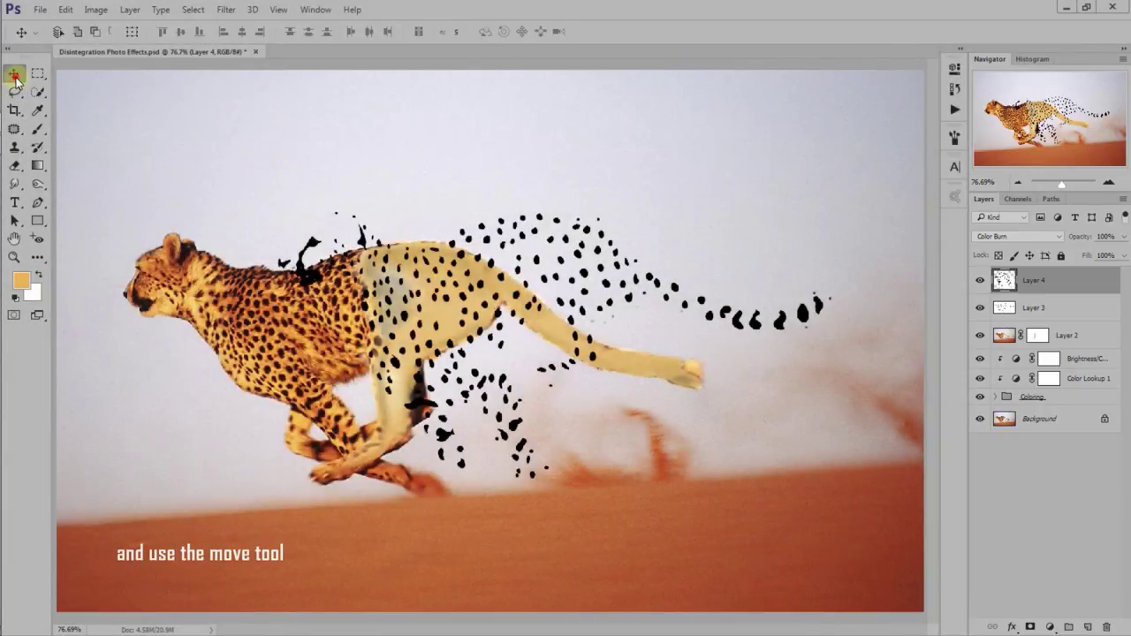
mouse_move(482, 437)
mouse_down()
mouse_move(420, 483)
mouse_move(462, 462)
mouse_up()
- Rotate Layer 4's dots about 30 degrees and place them beneath the cheetah's legs
key(ctrl+t)
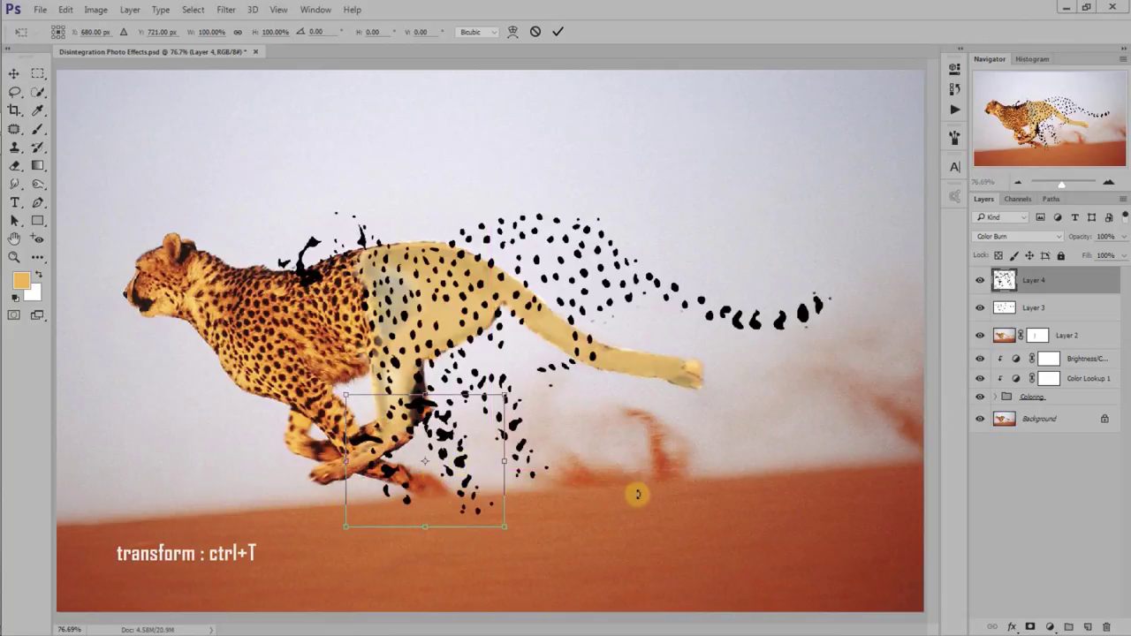
drag(636, 492, 569, 530)
drag(424, 480, 430, 517)
drag(581, 558, 588, 520)
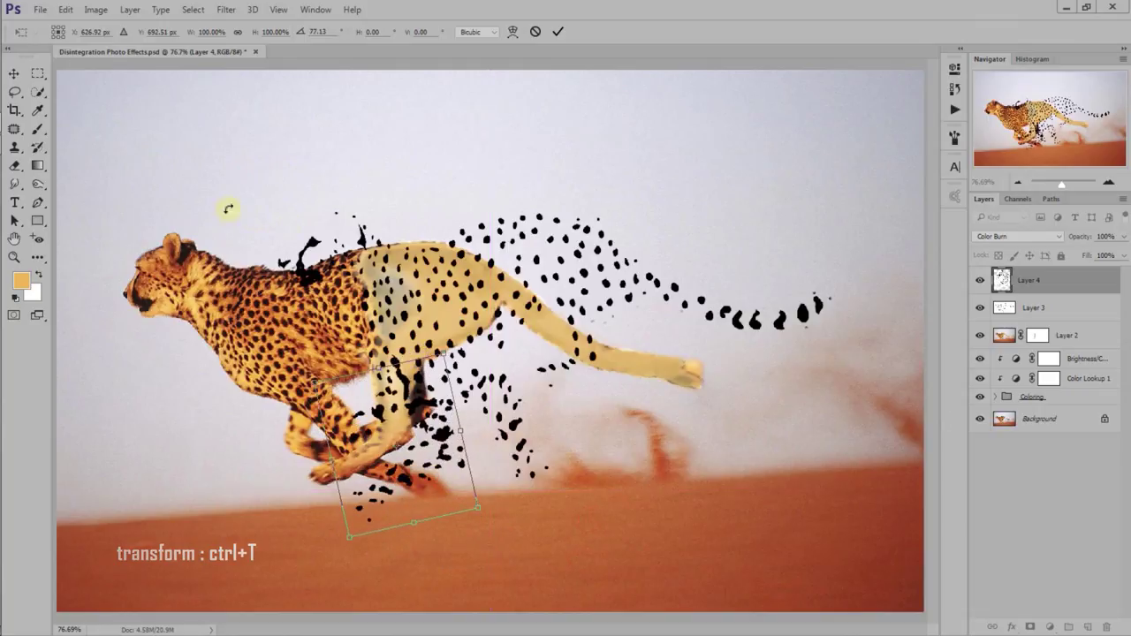
click(13, 73)
click(515, 250)
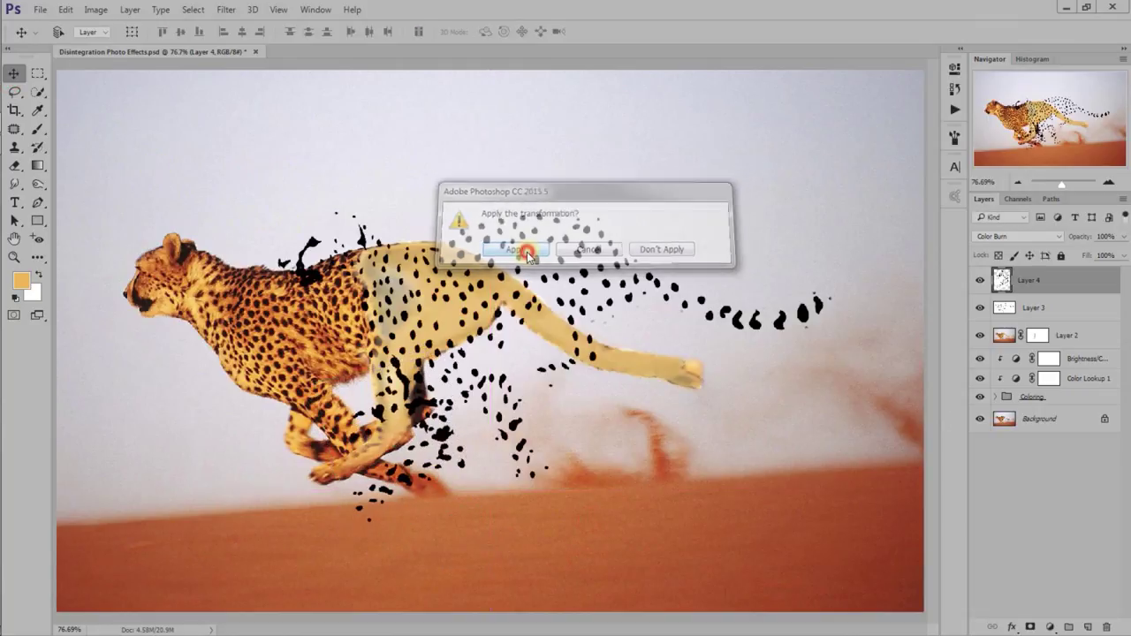
- Erase a few of Layer 4's dots near the hind leg with the Eraser at 16% opacity
click(16, 166)
click(126, 166)
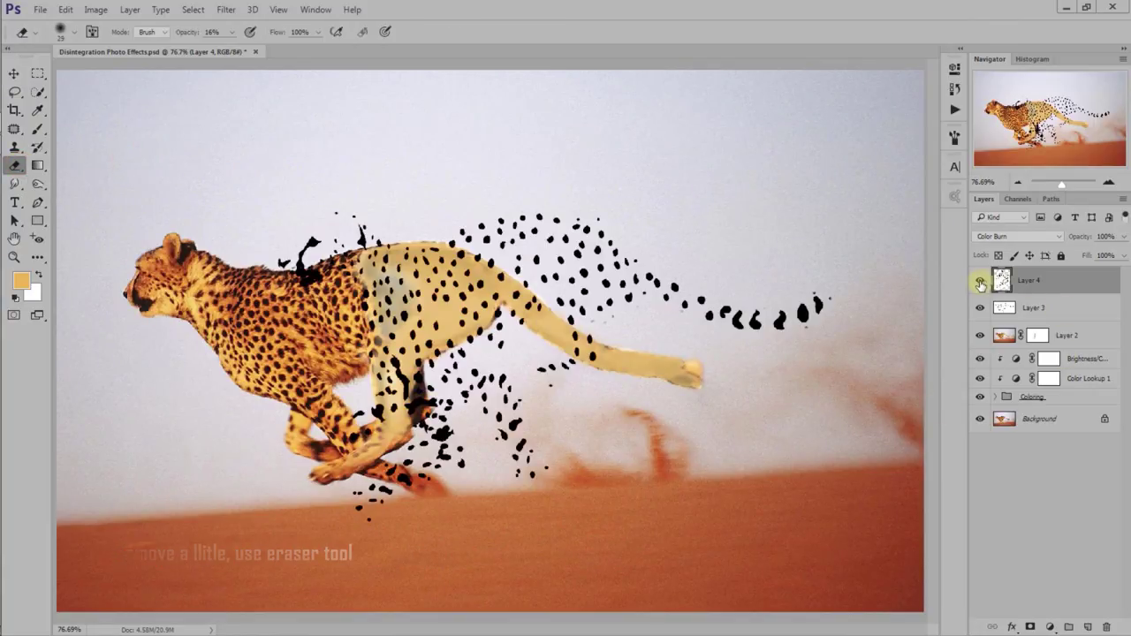
click(980, 280)
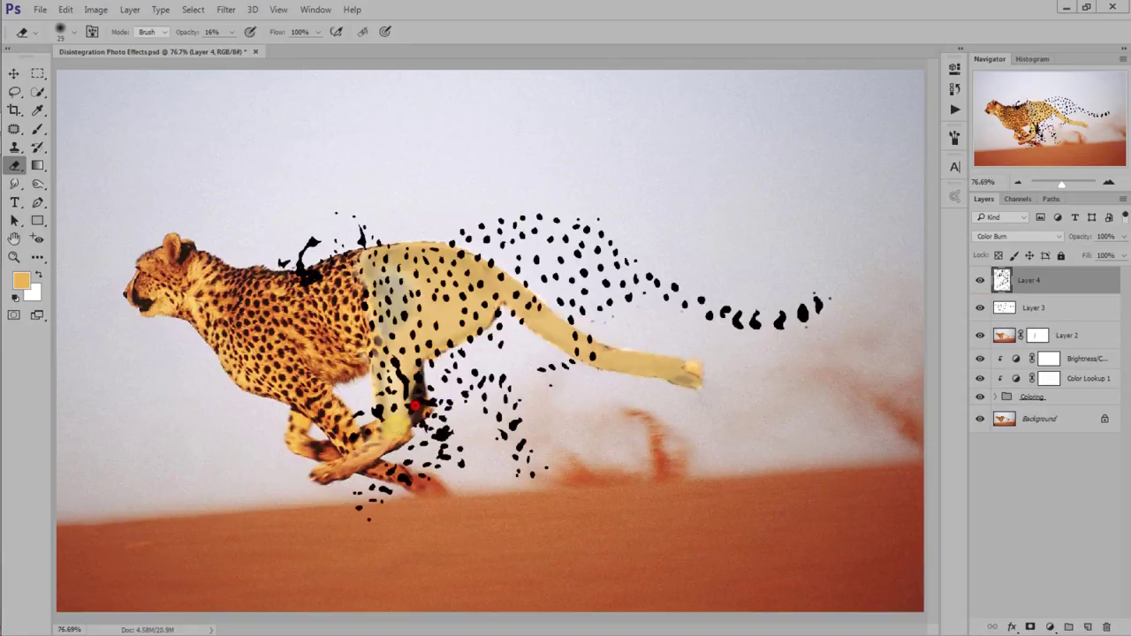
mouse_move(356, 447)
mouse_down()
mouse_move(382, 401)
mouse_move(379, 418)
mouse_move(423, 407)
mouse_move(465, 439)
mouse_up()
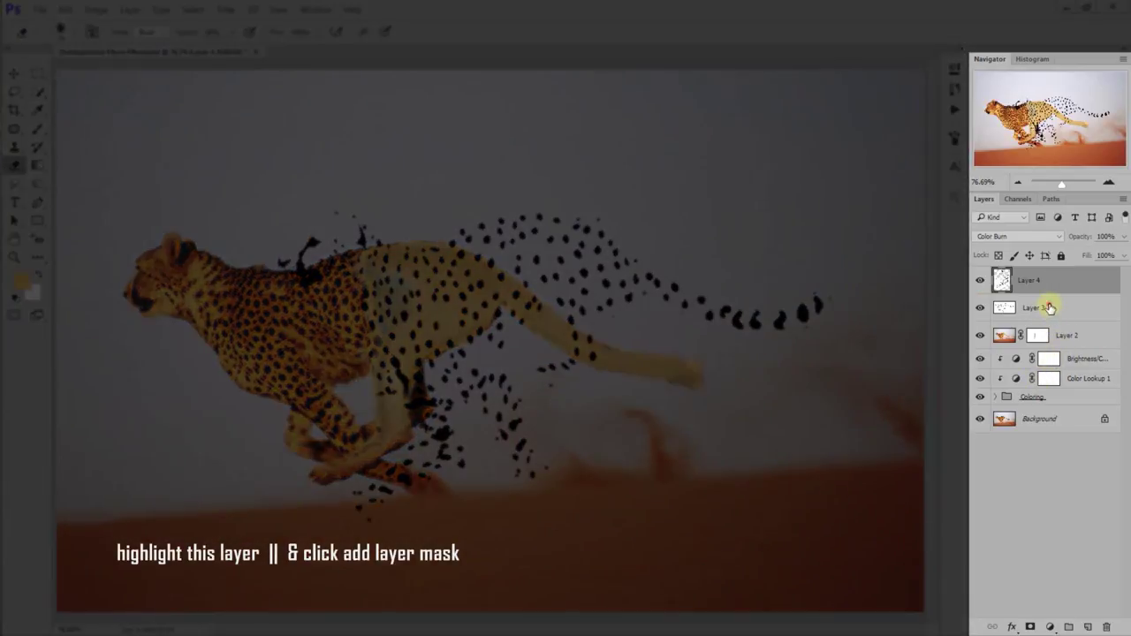
- Add a layer mask to Layer 3 and, at 41% eraser opacity, fade dots near the hind leg
click(1050, 306)
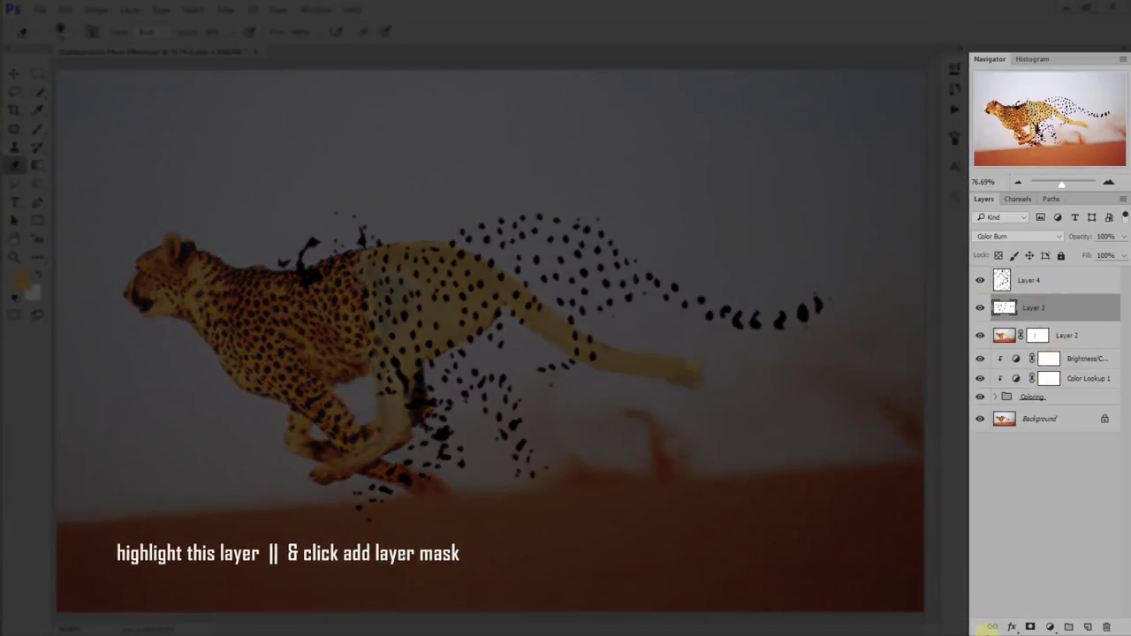
click(1031, 626)
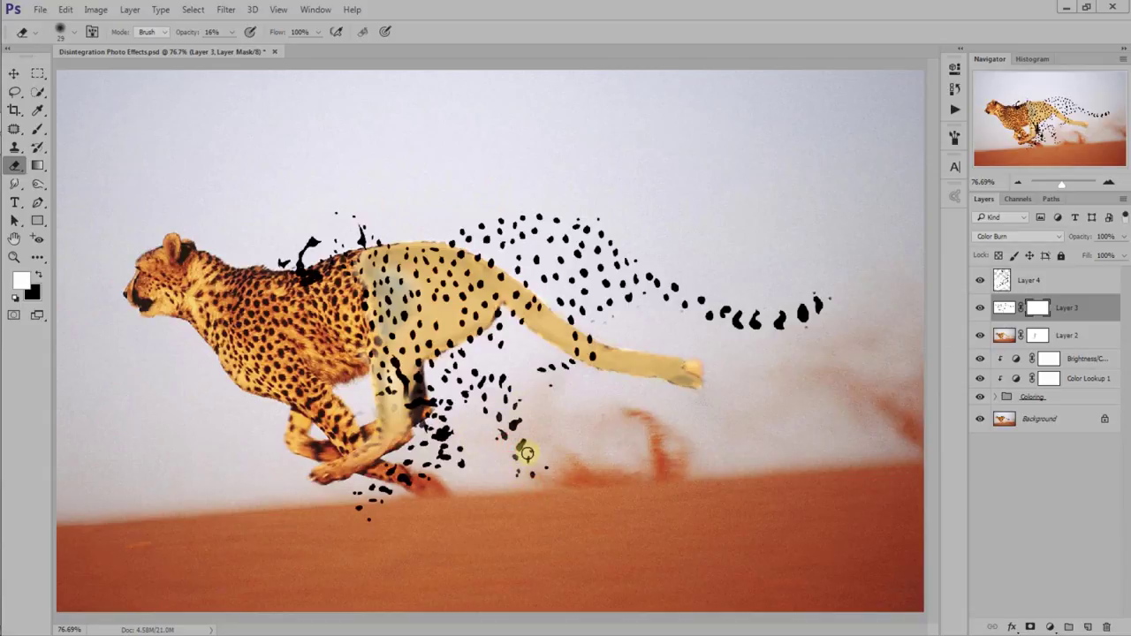
drag(231, 31, 240, 49)
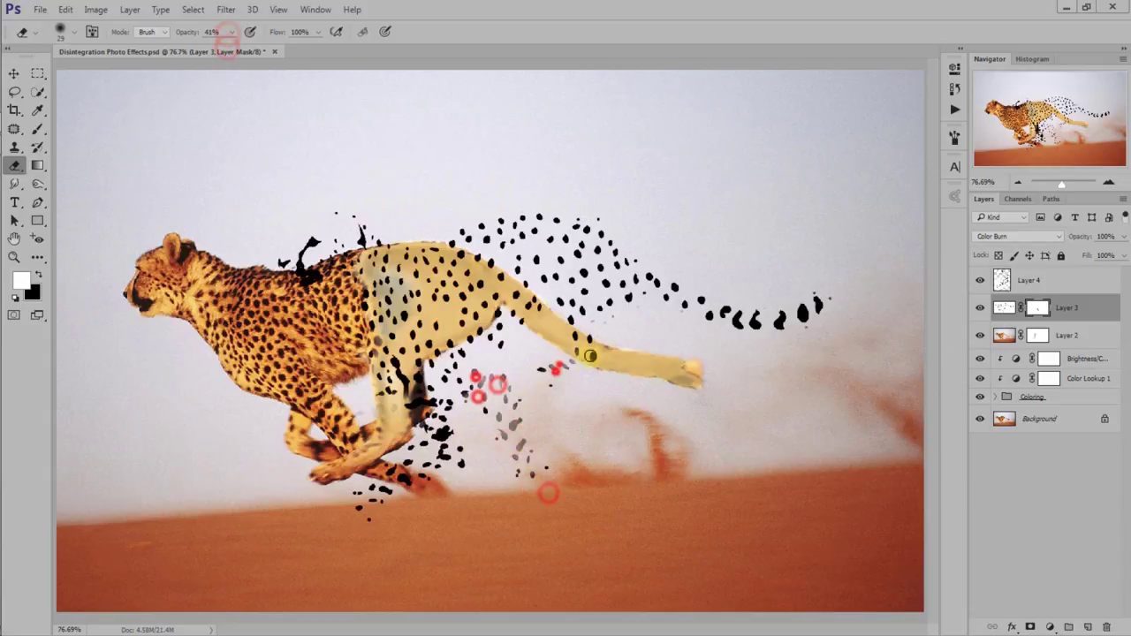
drag(474, 376, 500, 394)
drag(544, 349, 565, 380)
click(468, 420)
click(455, 439)
click(432, 412)
- Paint out the black splatter along the cheetah's neck and shoulder on Layer 3's mask
click(309, 252)
click(389, 296)
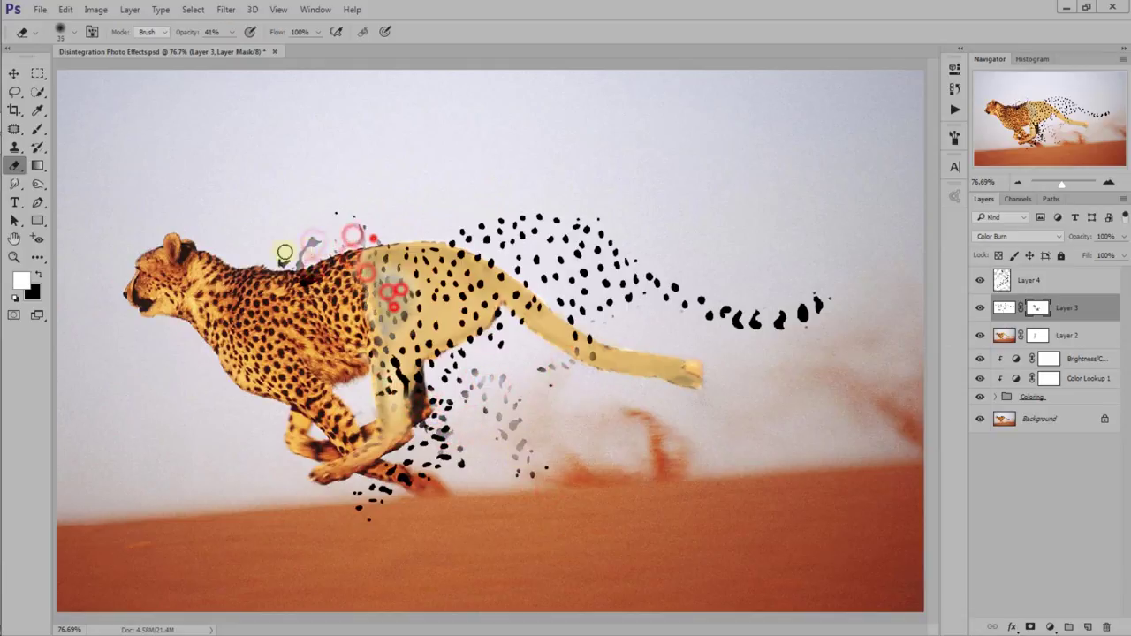
click(357, 230)
drag(277, 265, 363, 226)
- Hide stray dots around the hind leg, hip and below the leg on the mask
click(396, 343)
click(480, 387)
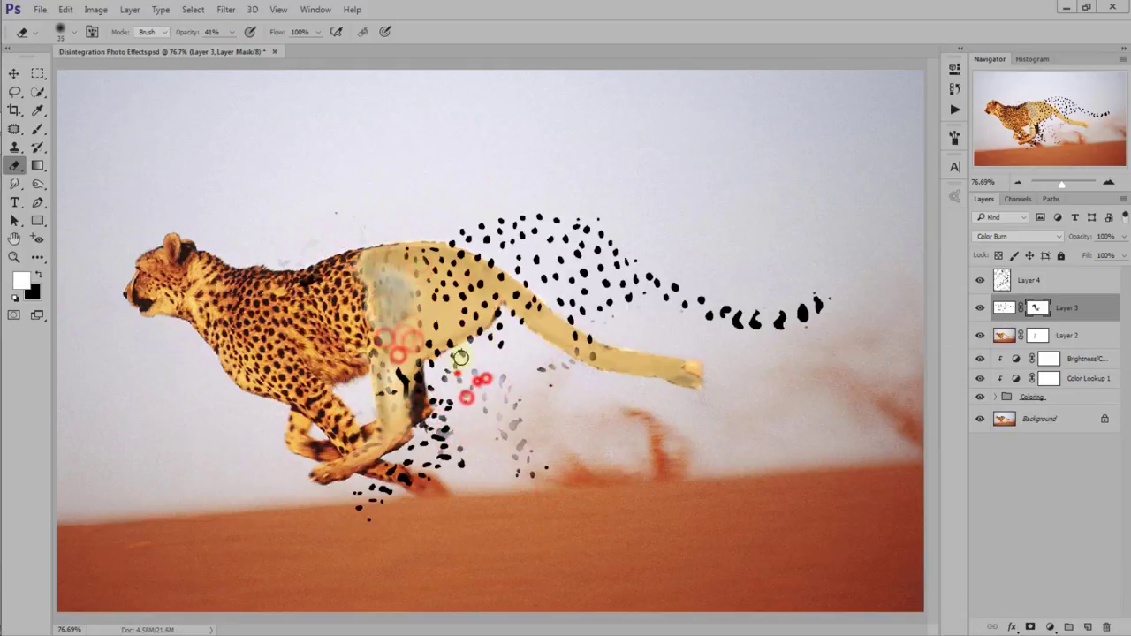
click(505, 338)
click(538, 366)
click(514, 398)
click(442, 407)
click(522, 409)
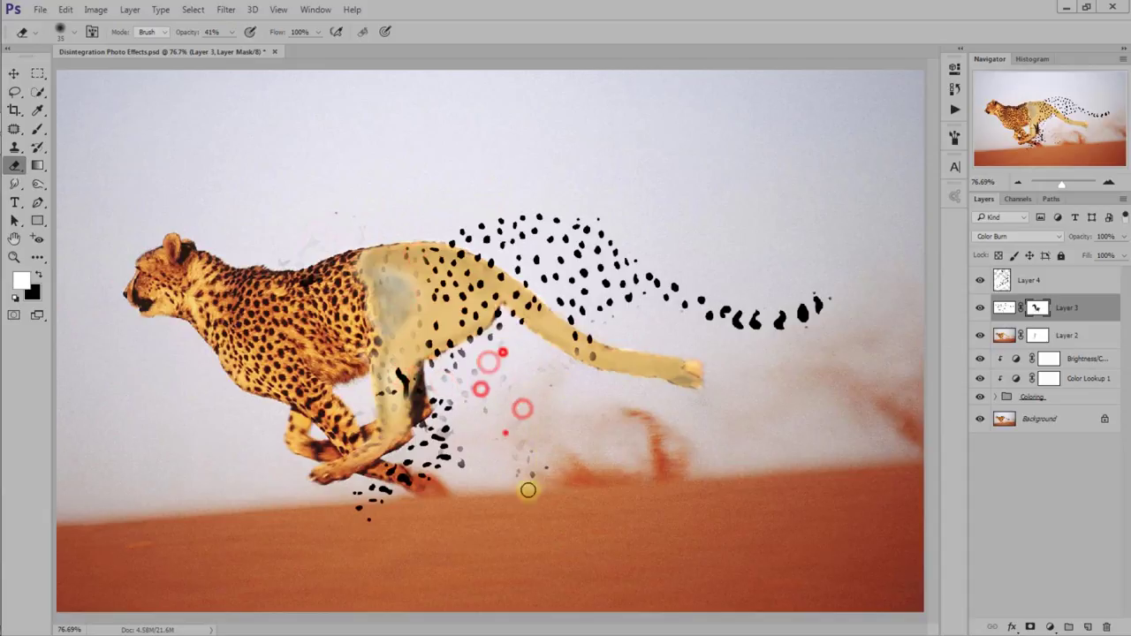
click(530, 492)
drag(521, 445, 538, 457)
click(513, 469)
drag(498, 399, 479, 374)
click(469, 389)
- Erase stray dots near the belly and clean stray marks from the sky above the back
click(467, 417)
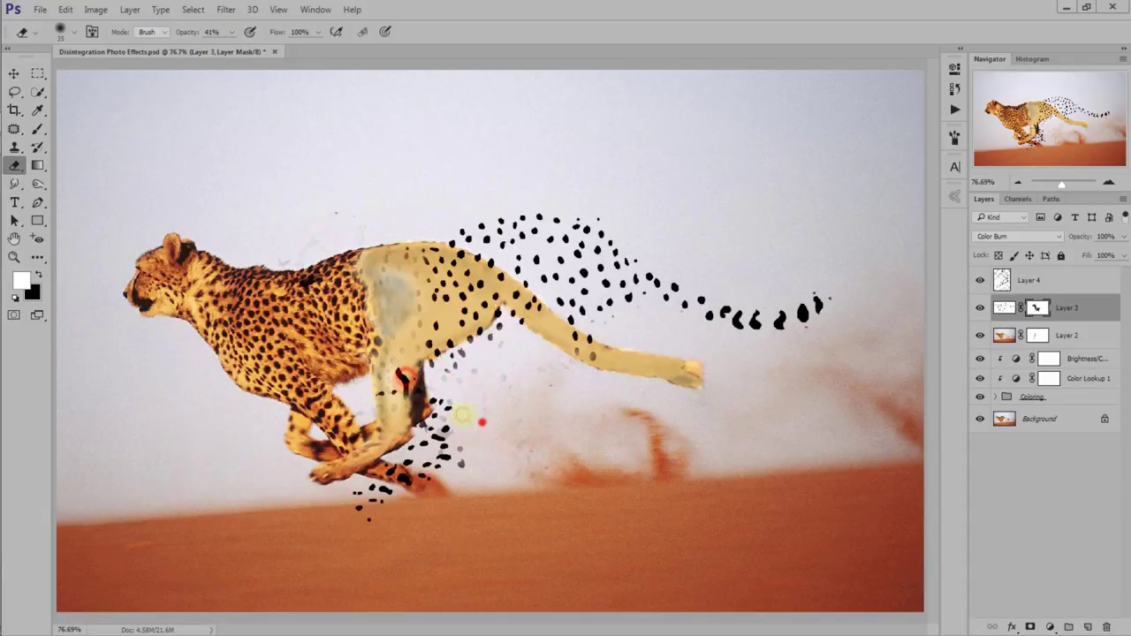
click(459, 460)
click(452, 372)
click(418, 296)
click(340, 239)
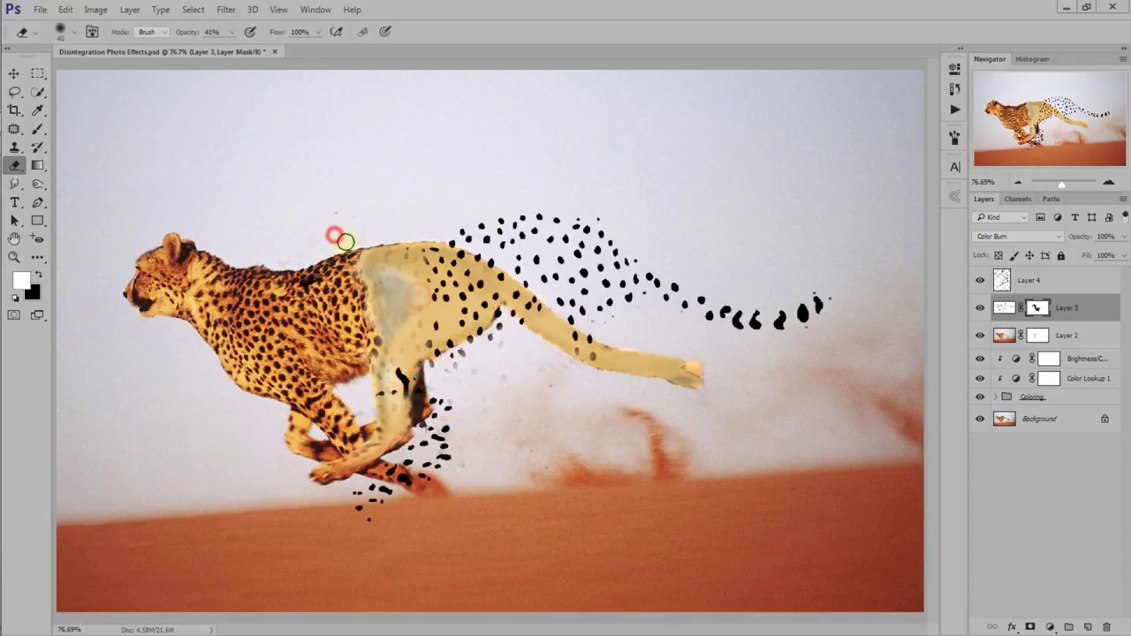
click(361, 222)
click(406, 381)
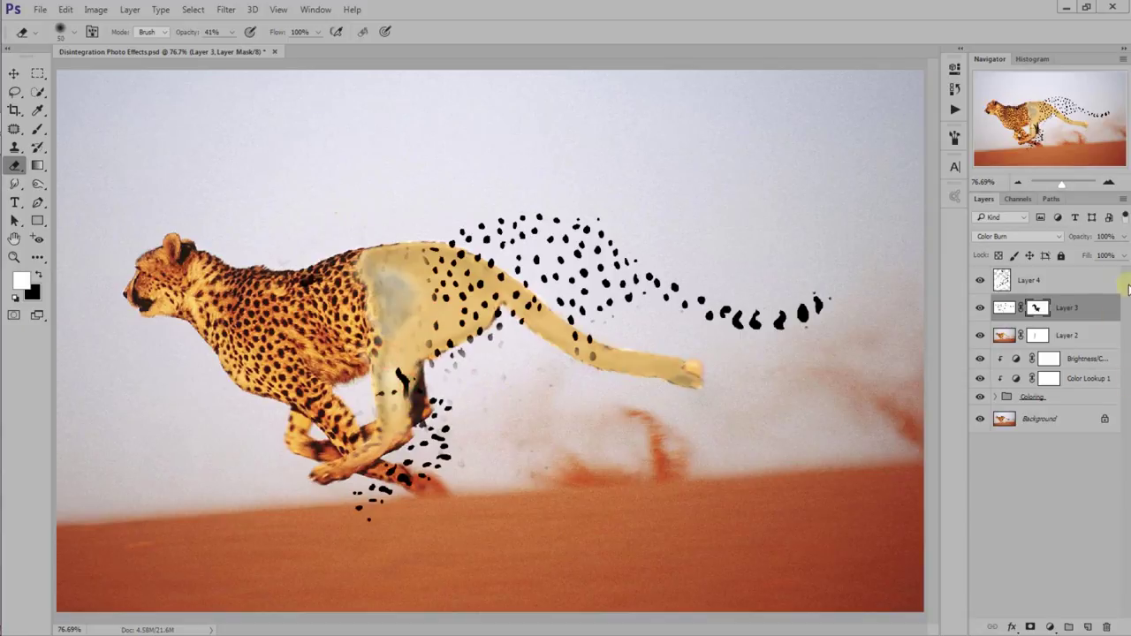
- Reselect Layer 3's mask and touch up the dots near the hip and tail
click(1088, 280)
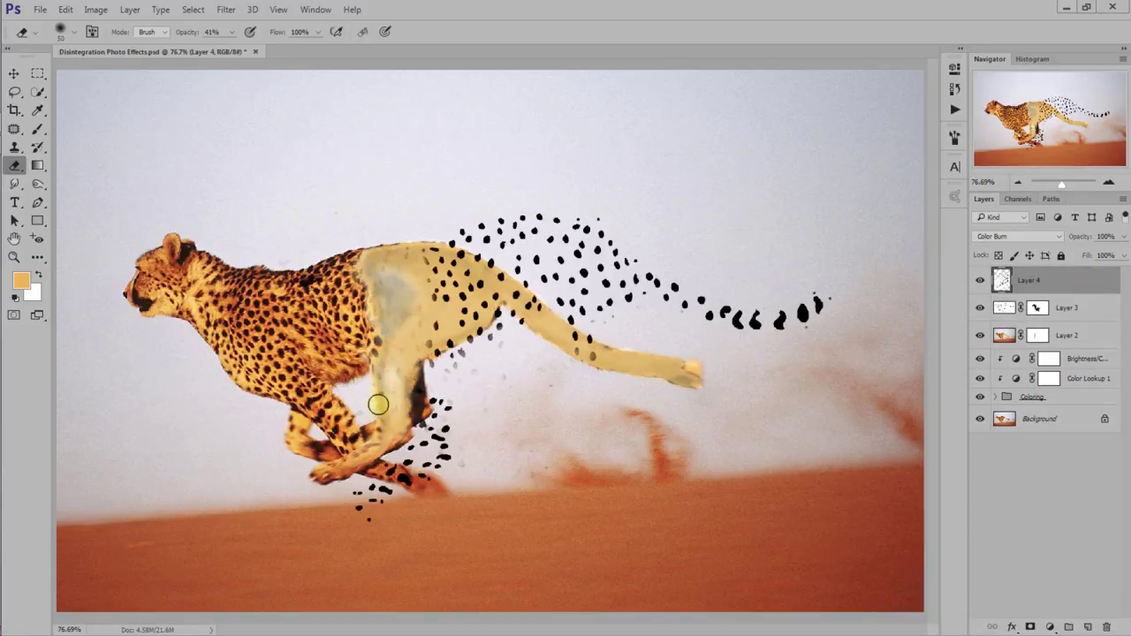
click(1100, 313)
click(1038, 307)
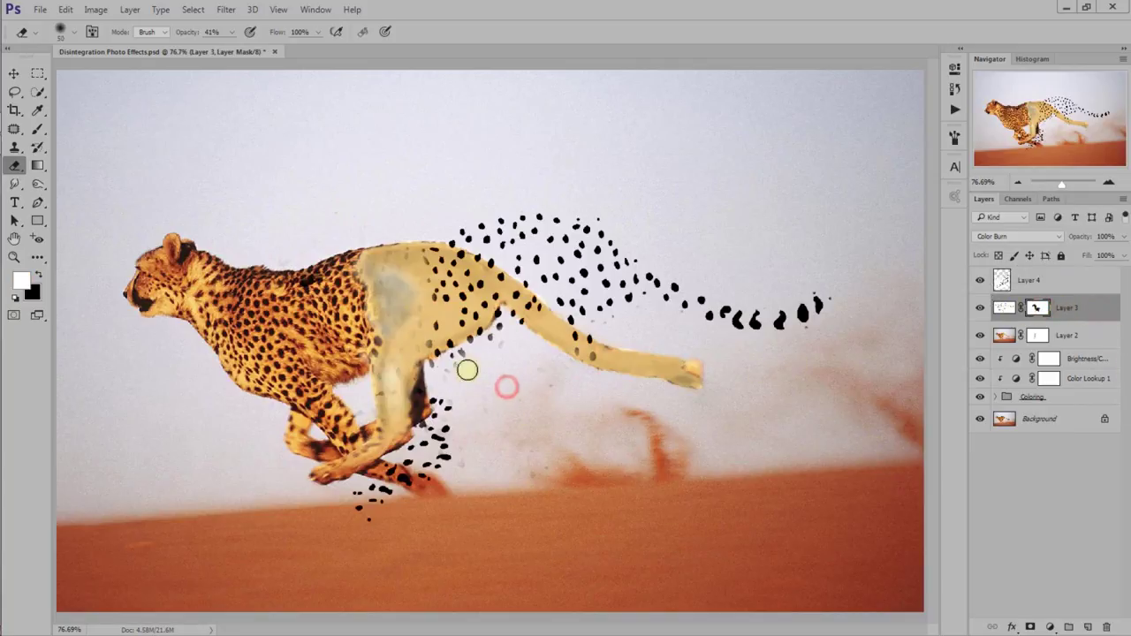
click(452, 371)
click(501, 344)
click(409, 356)
click(393, 280)
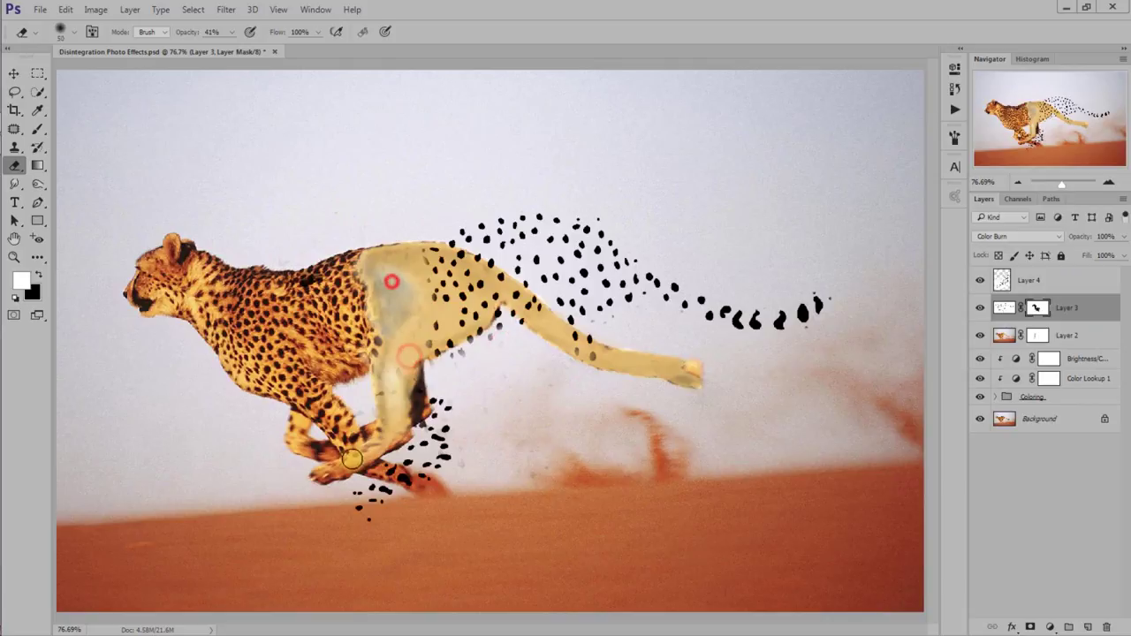
click(575, 343)
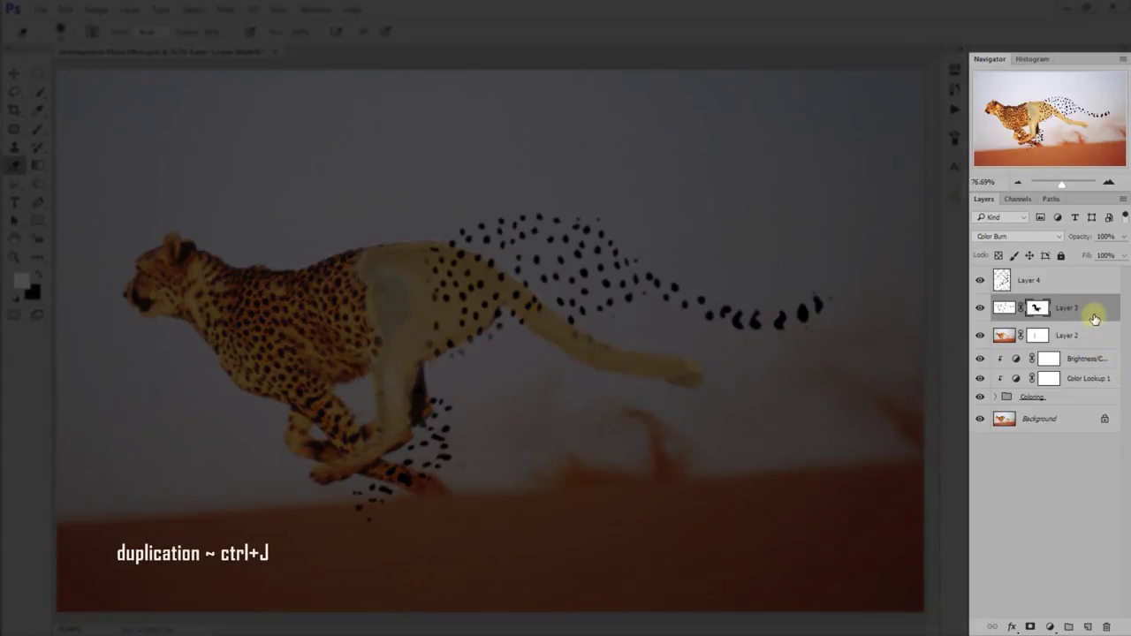
- Duplicate Layer 3 and Free Transform the copy, shrinking it and stretching it taller
key(ctrl+j)
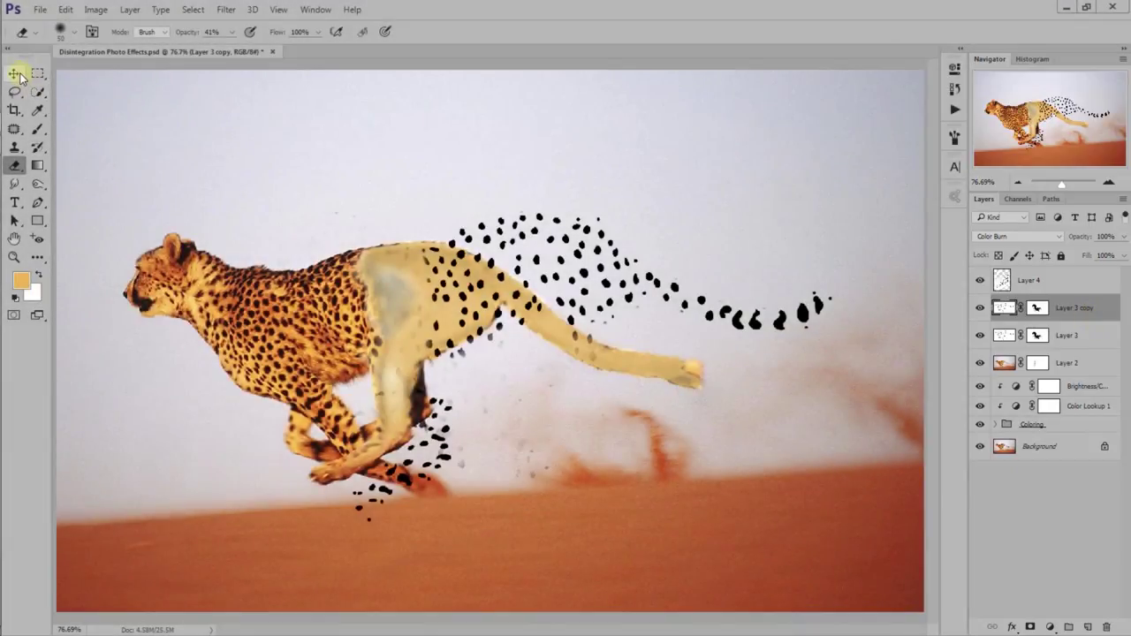
click(16, 73)
key(ctrl+t)
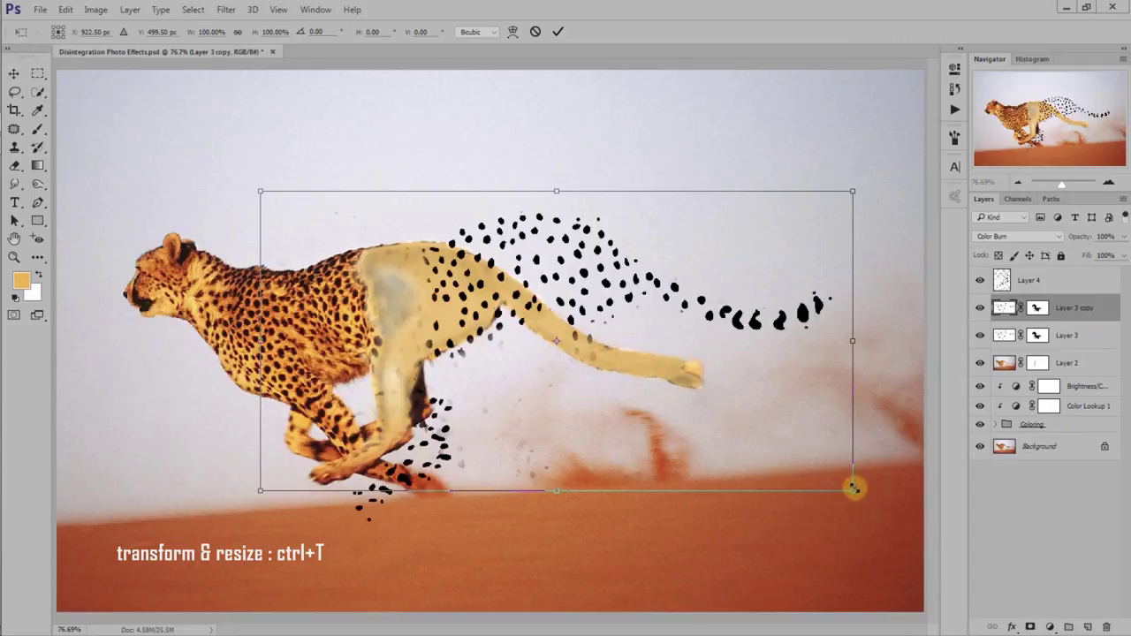
drag(853, 487, 789, 381)
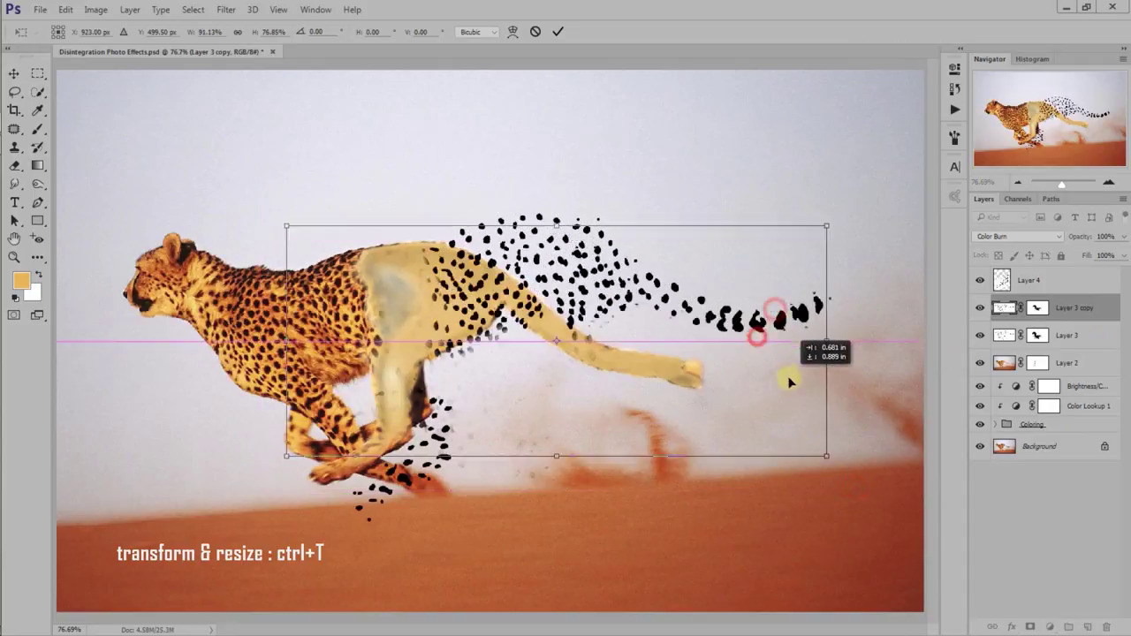
drag(556, 456, 560, 522)
drag(556, 225, 560, 198)
drag(840, 388, 825, 316)
mouse_move(574, 530)
mouse_down()
mouse_move(582, 566)
mouse_move(573, 533)
mouse_up()
- Straighten the copy and resize it to about 76% width and 80% height behind the cheetah
drag(838, 424, 837, 404)
drag(566, 336, 574, 305)
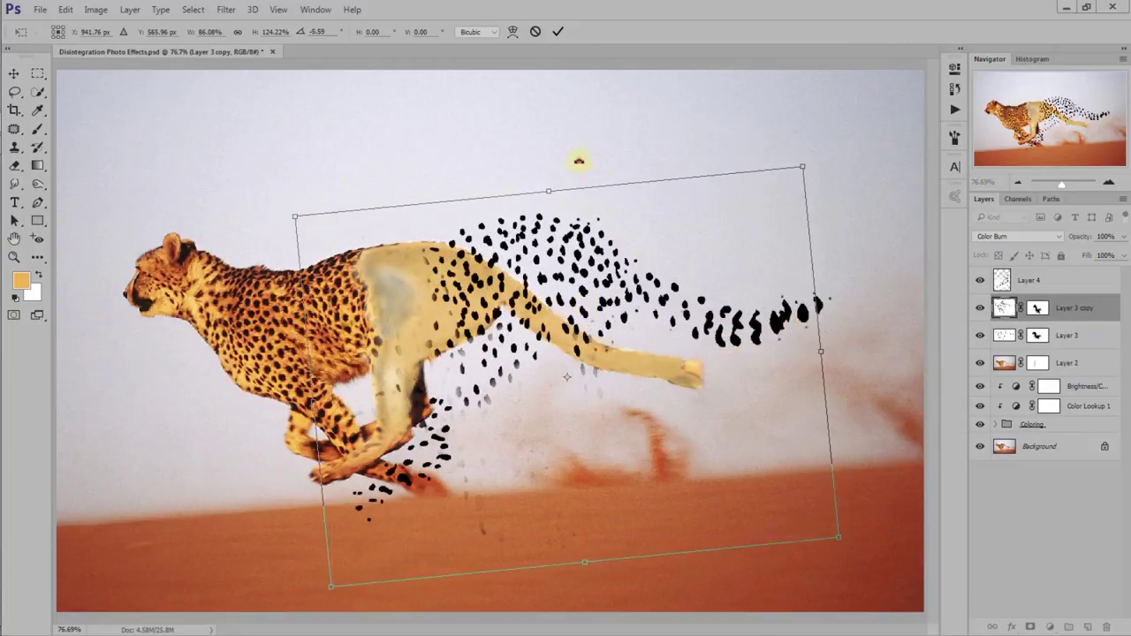
drag(579, 161, 576, 160)
drag(542, 525, 539, 621)
drag(802, 372, 790, 379)
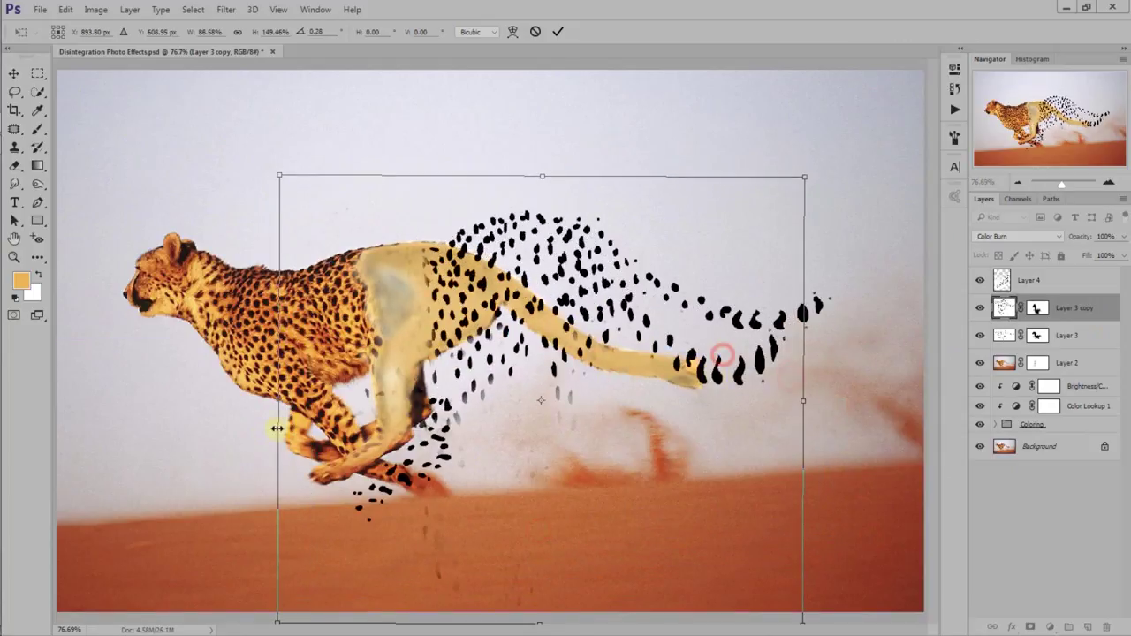
drag(276, 429, 353, 429)
drag(580, 624, 579, 480)
drag(578, 176, 579, 239)
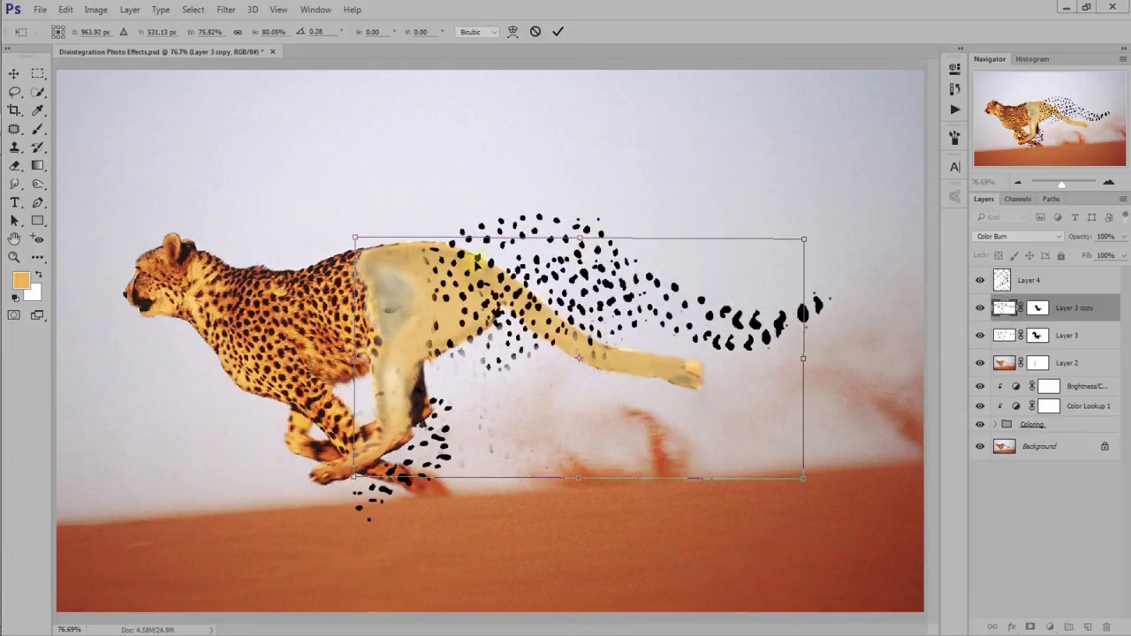
click(14, 74)
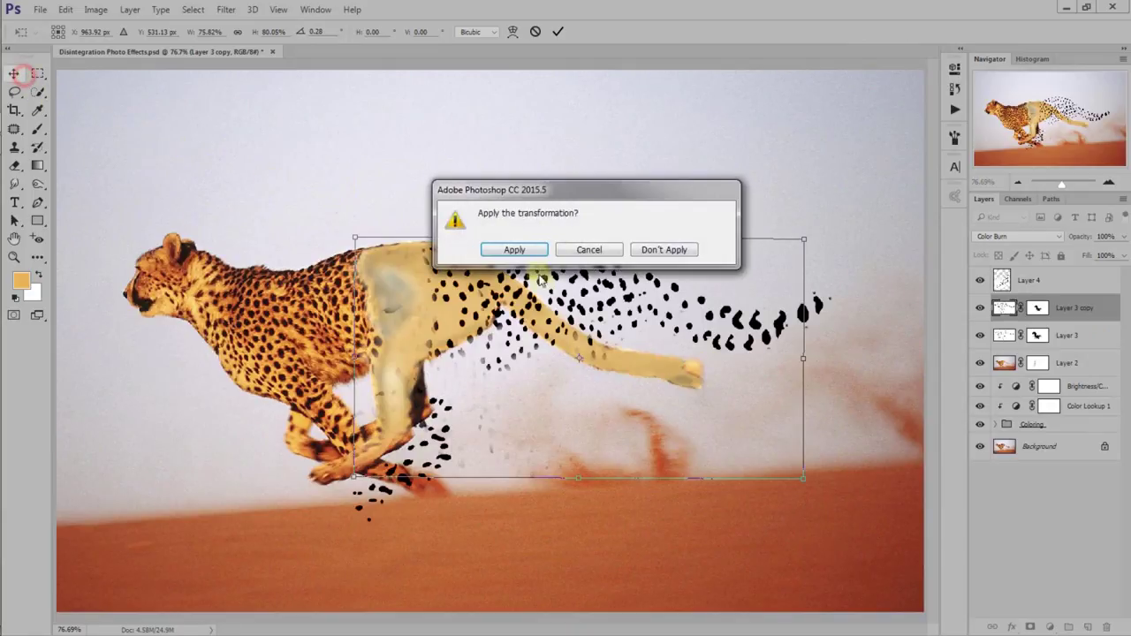
- Apply the transform, set Layer 3 copy to Multiply at 48% opacity, and select Layer 4
click(514, 250)
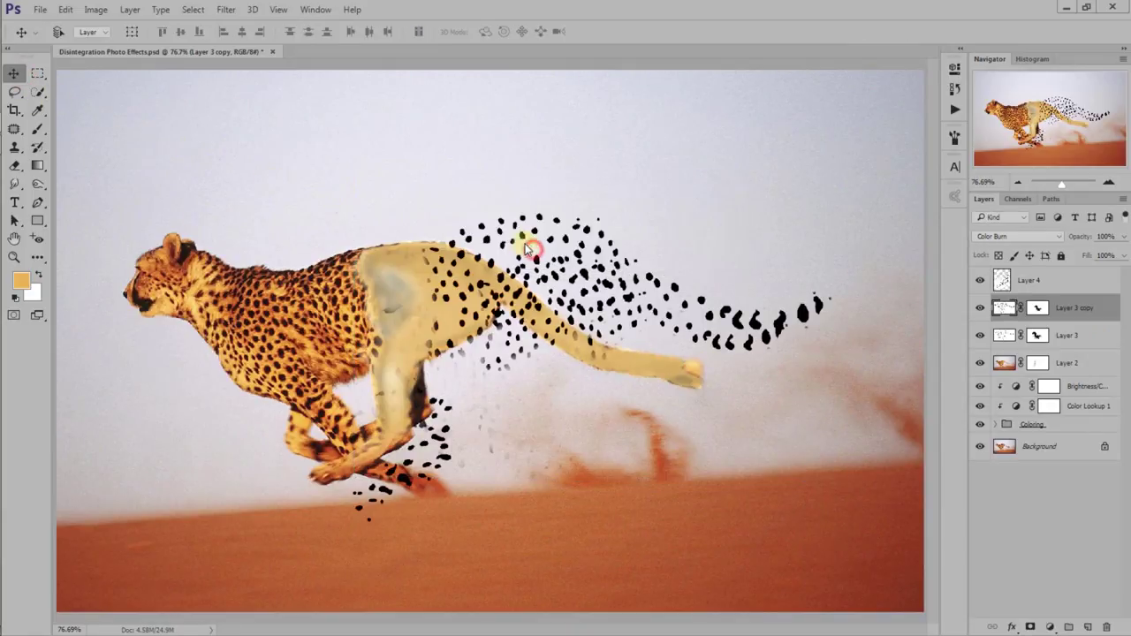
click(1016, 236)
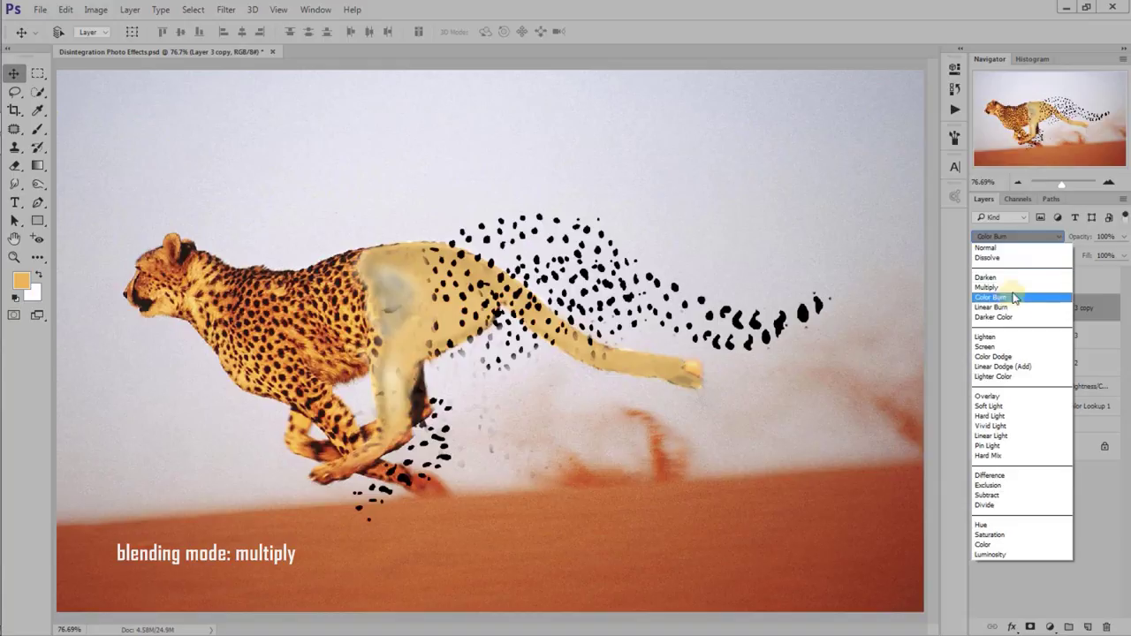
click(1006, 287)
click(1125, 237)
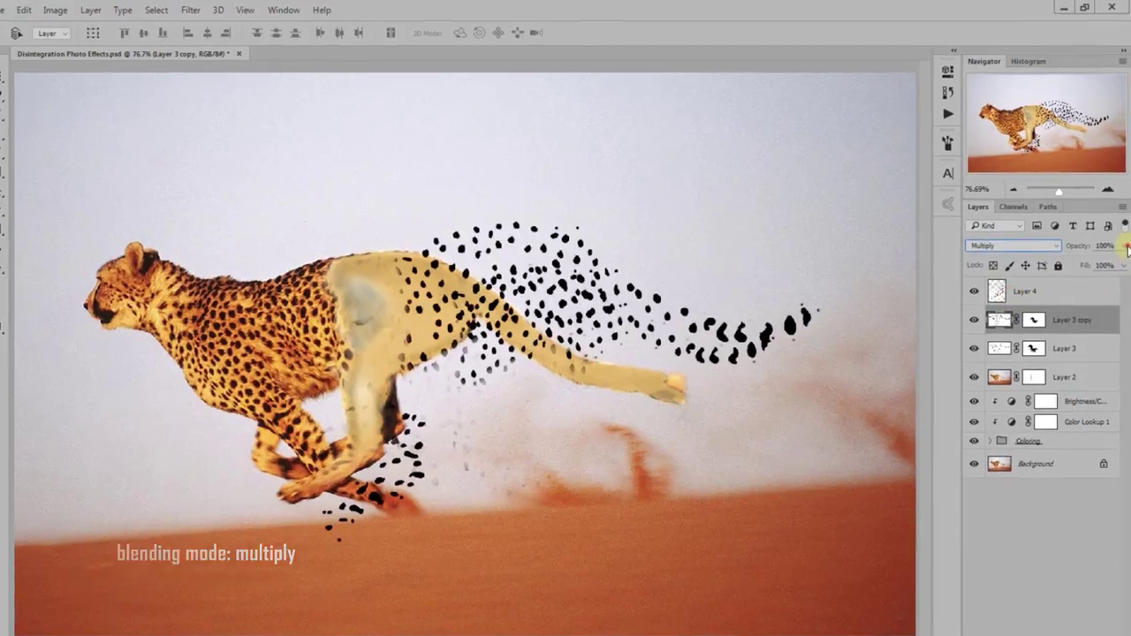
drag(1119, 254, 1073, 257)
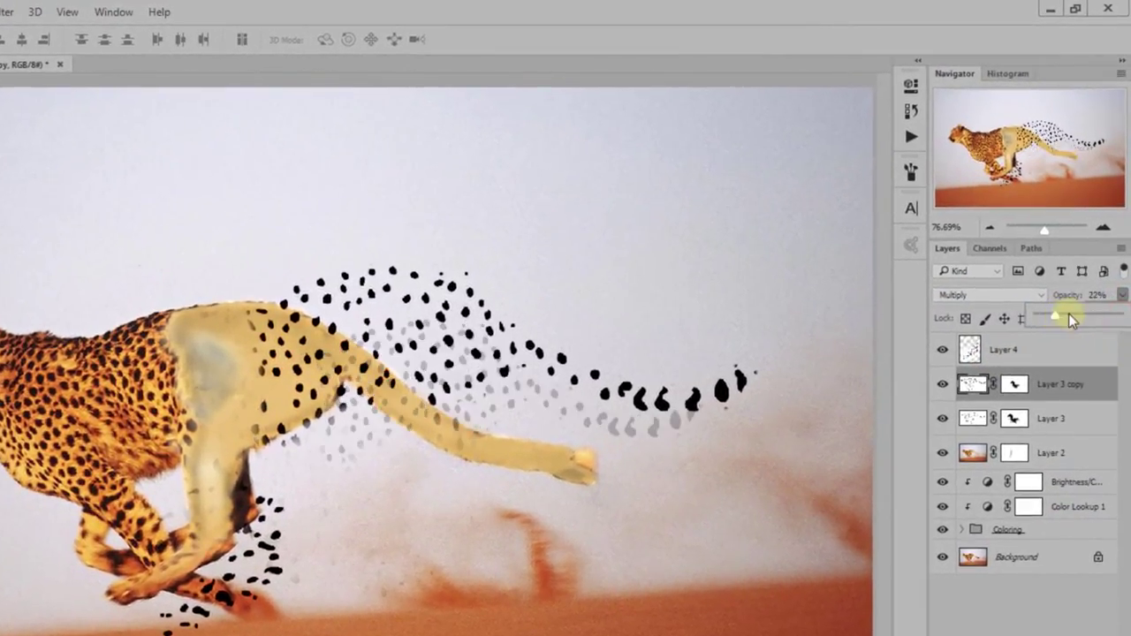
click(1096, 294)
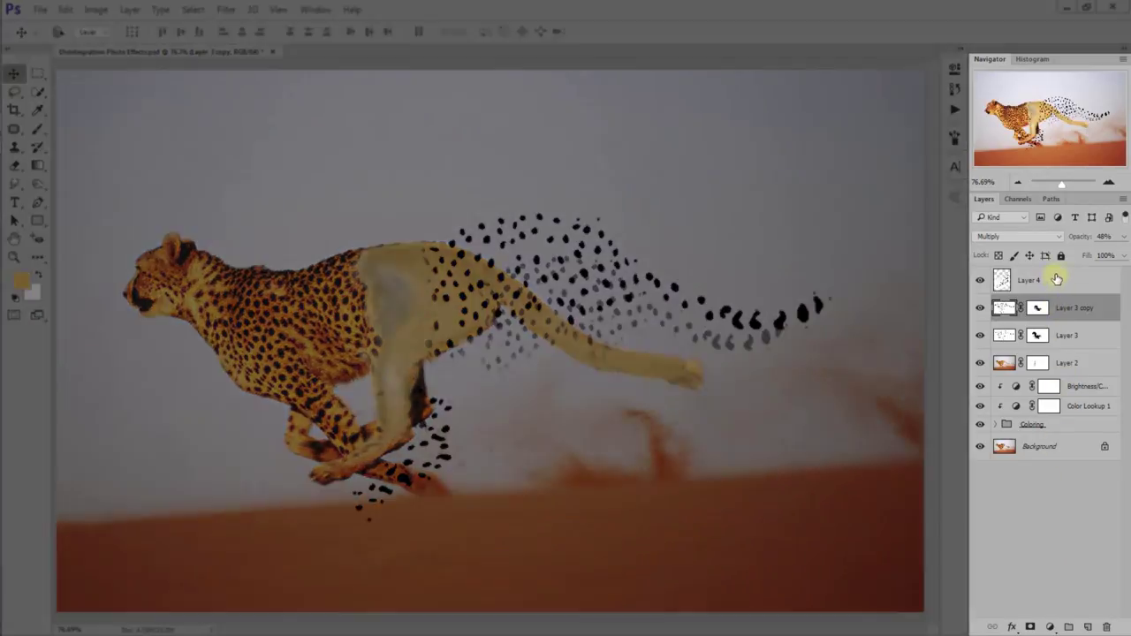
click(1056, 279)
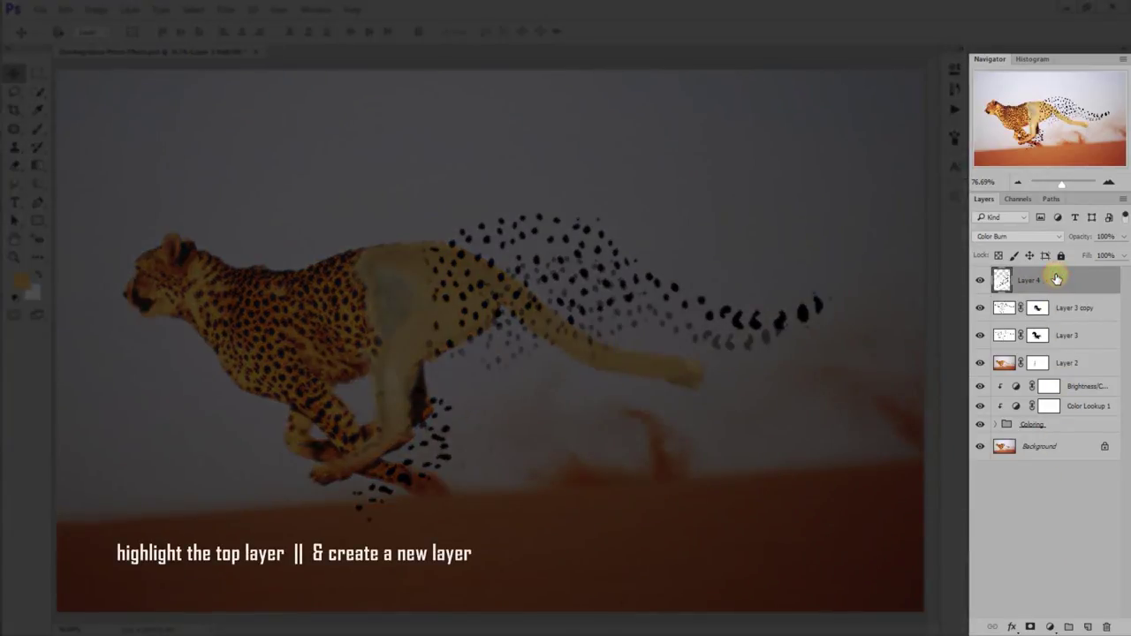
- Create Layer 5 above Layer 4 and fill the whole canvas with 50% Gray
click(1091, 627)
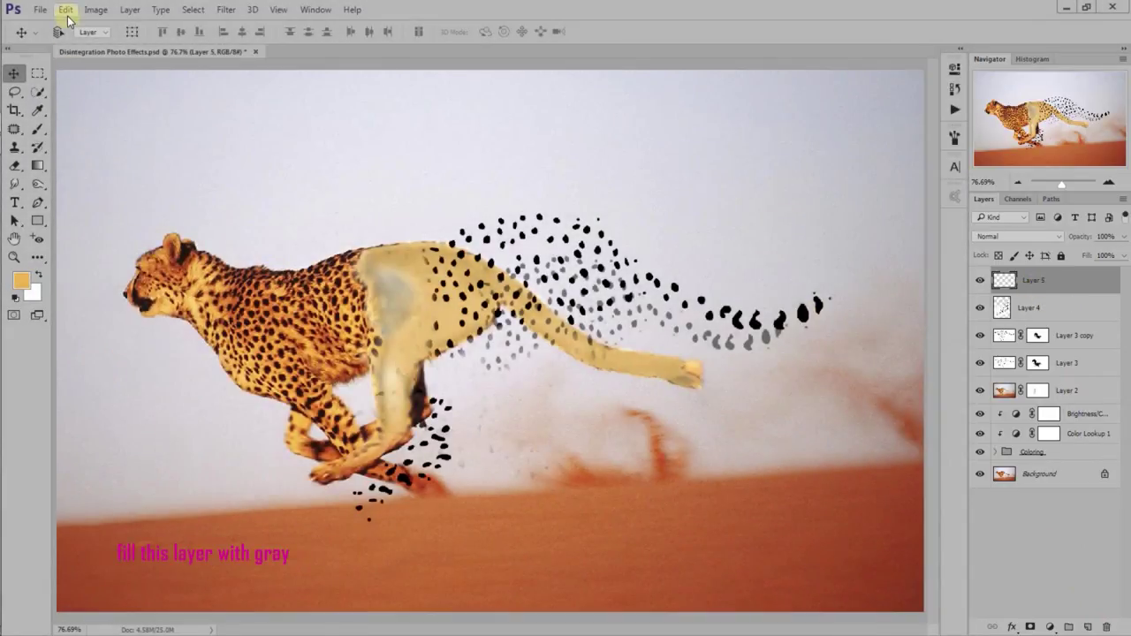
click(67, 10)
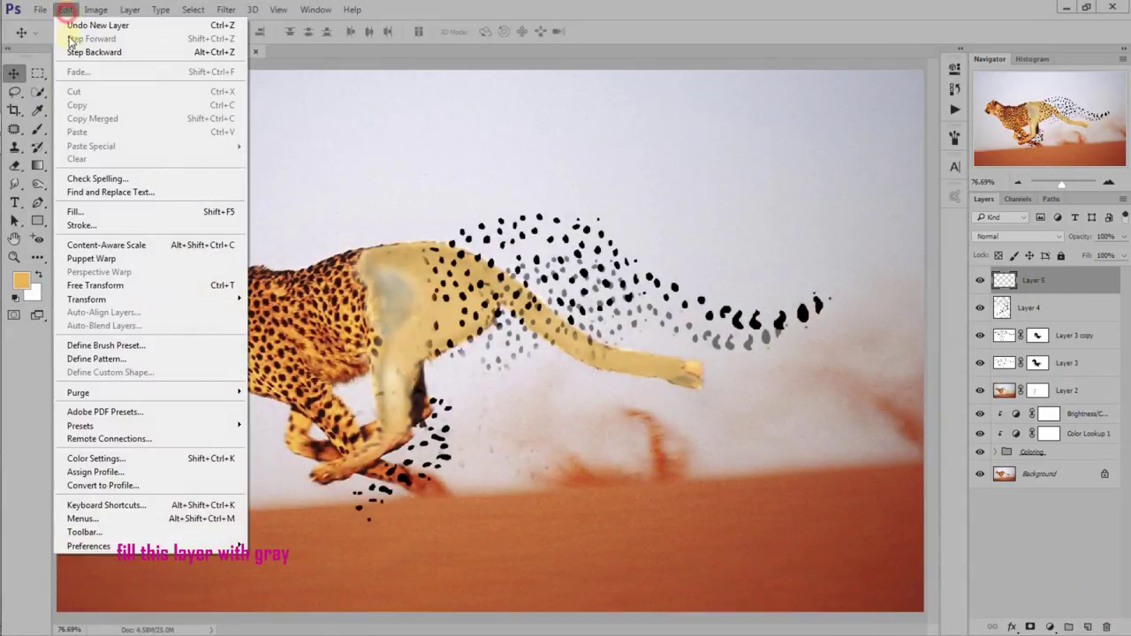
click(151, 212)
click(203, 95)
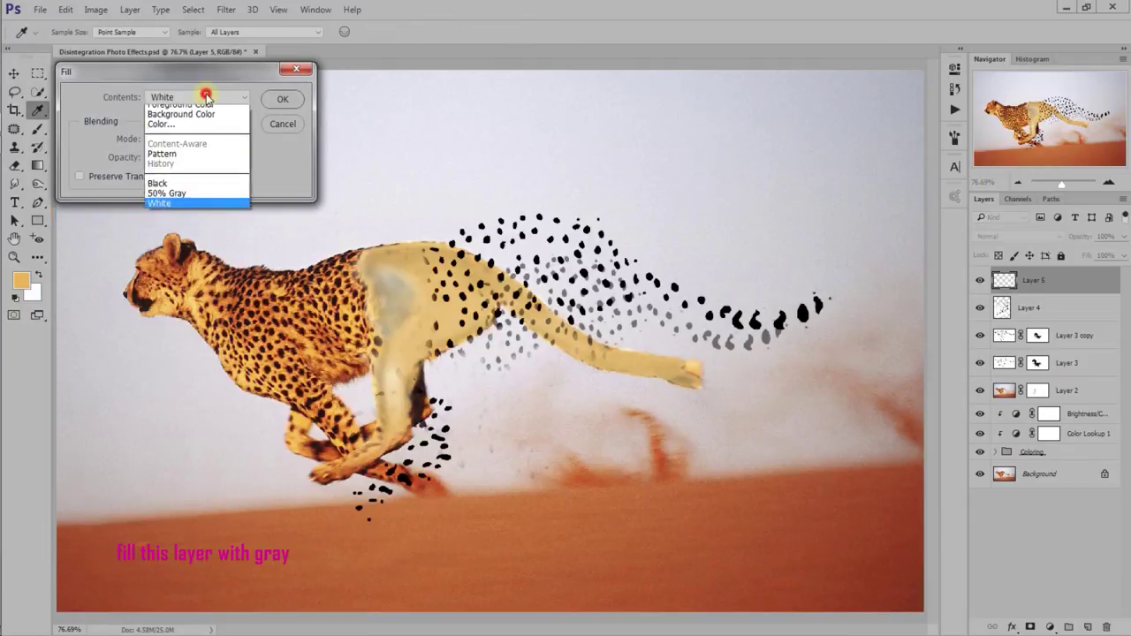
click(218, 200)
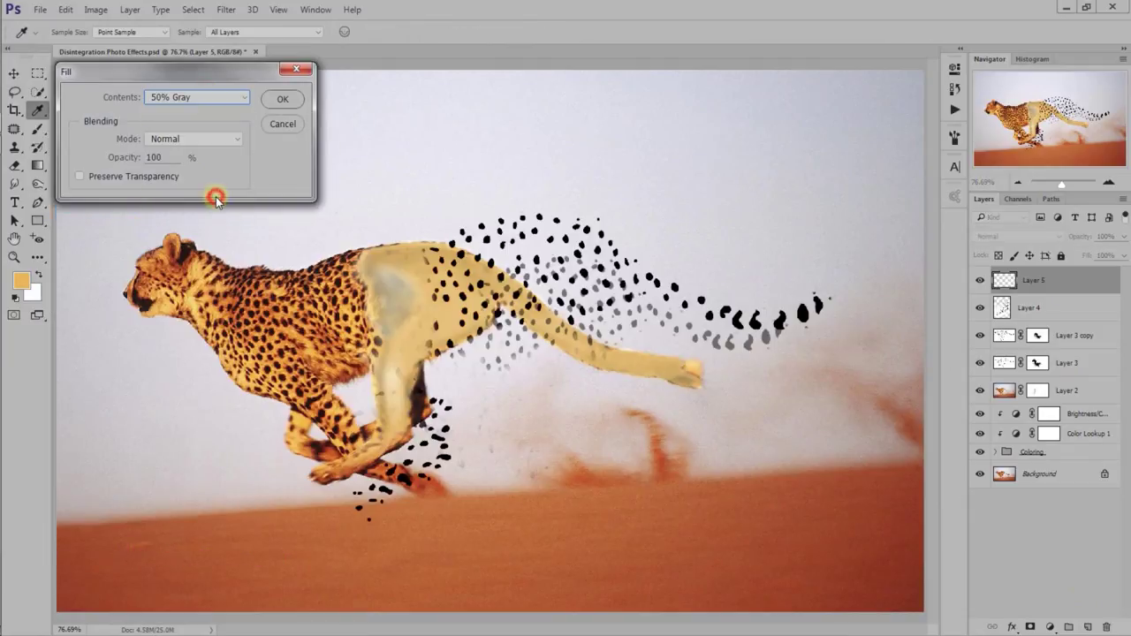
click(284, 99)
key(v)
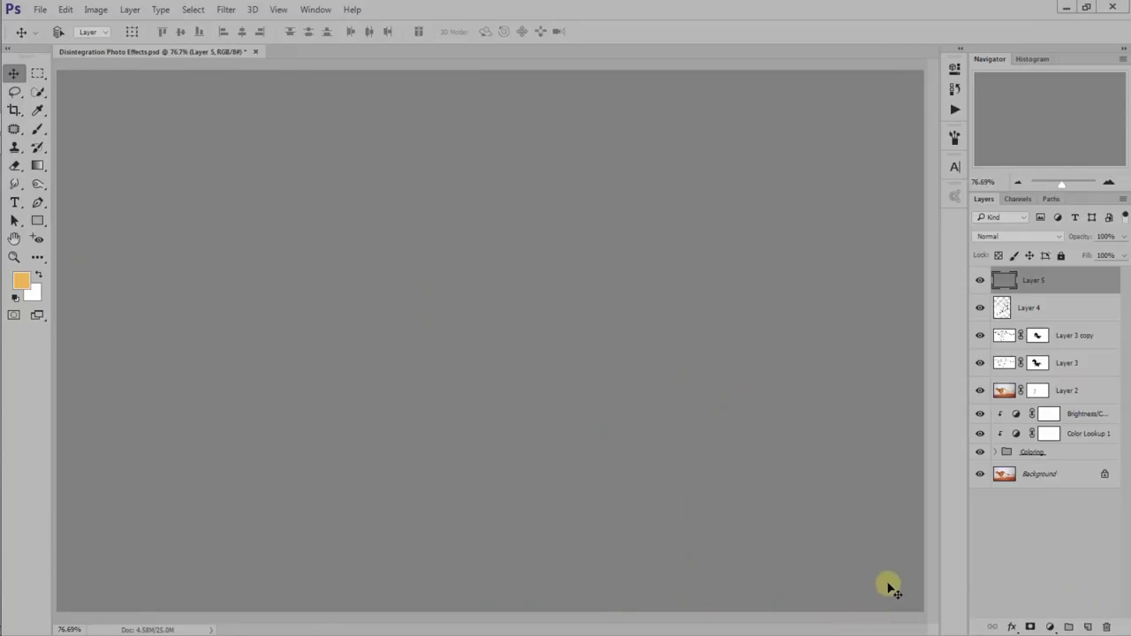
- Render a Lens Flare on the gray layer, nudging its centre slightly down-left
click(227, 11)
mouse_move(238, 232)
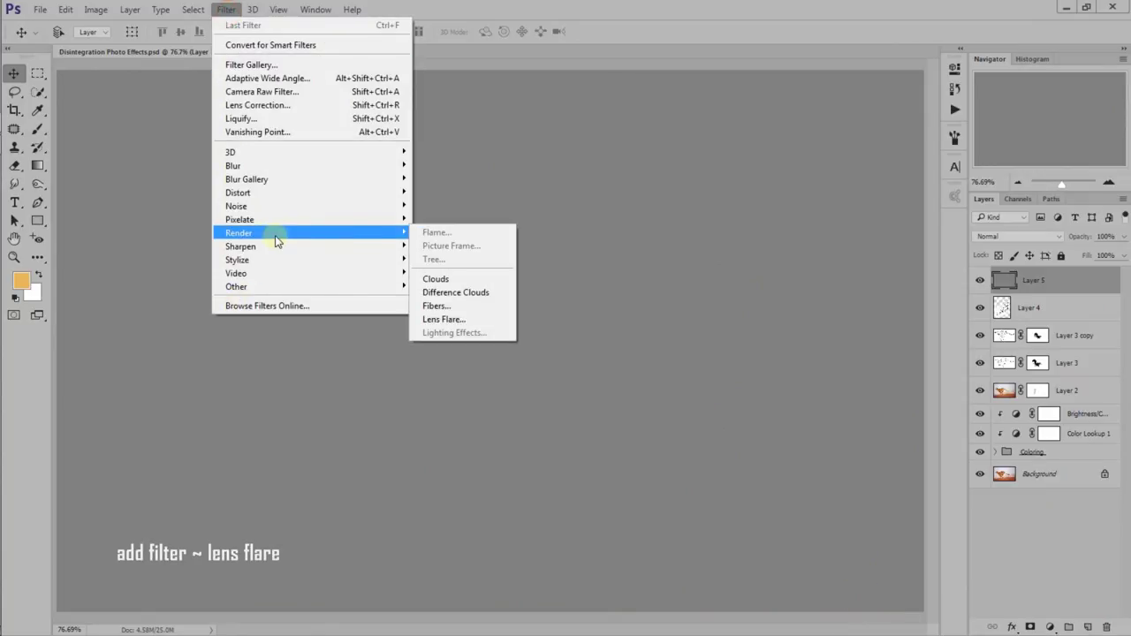
click(480, 318)
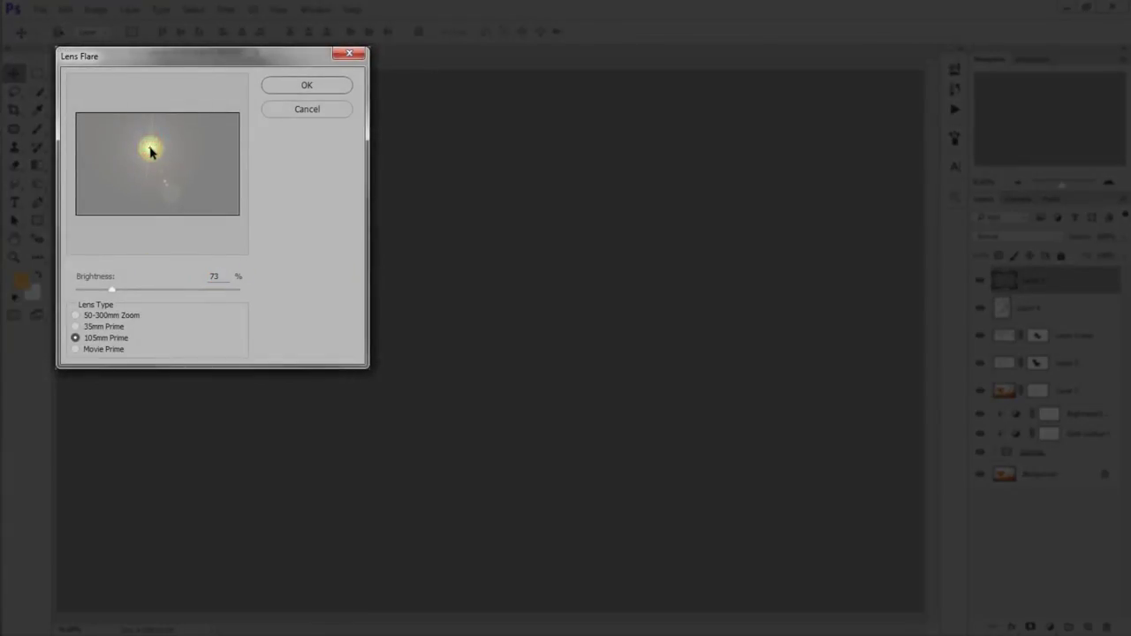
drag(149, 142, 147, 145)
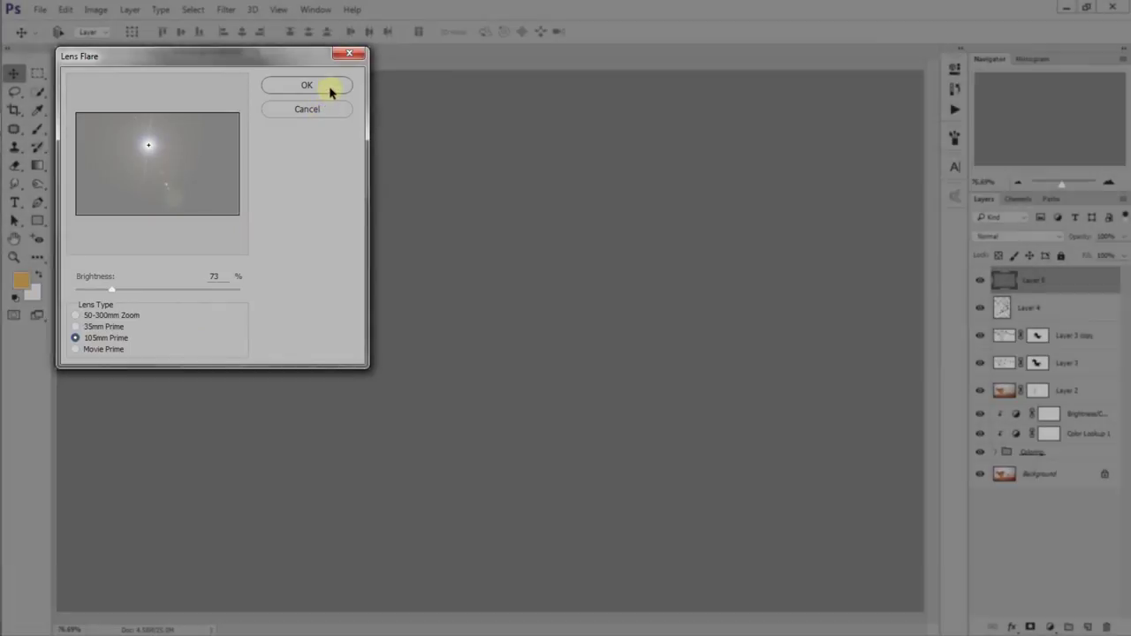
click(328, 88)
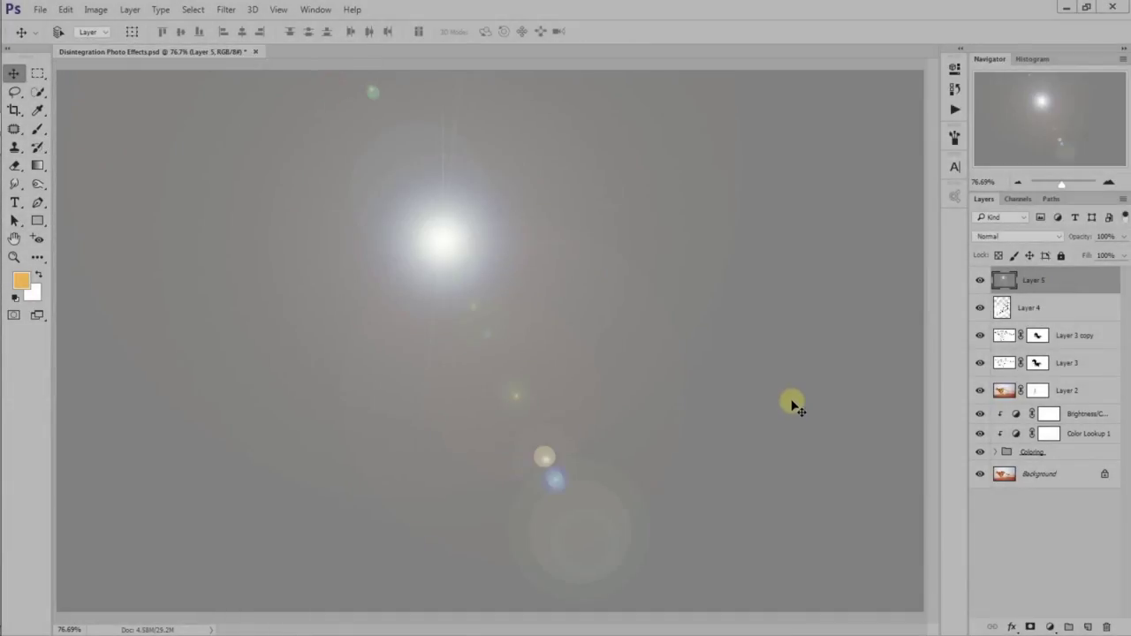
- Set the flare layer's blend mode to Hard Light and toggle it to compare
click(1003, 238)
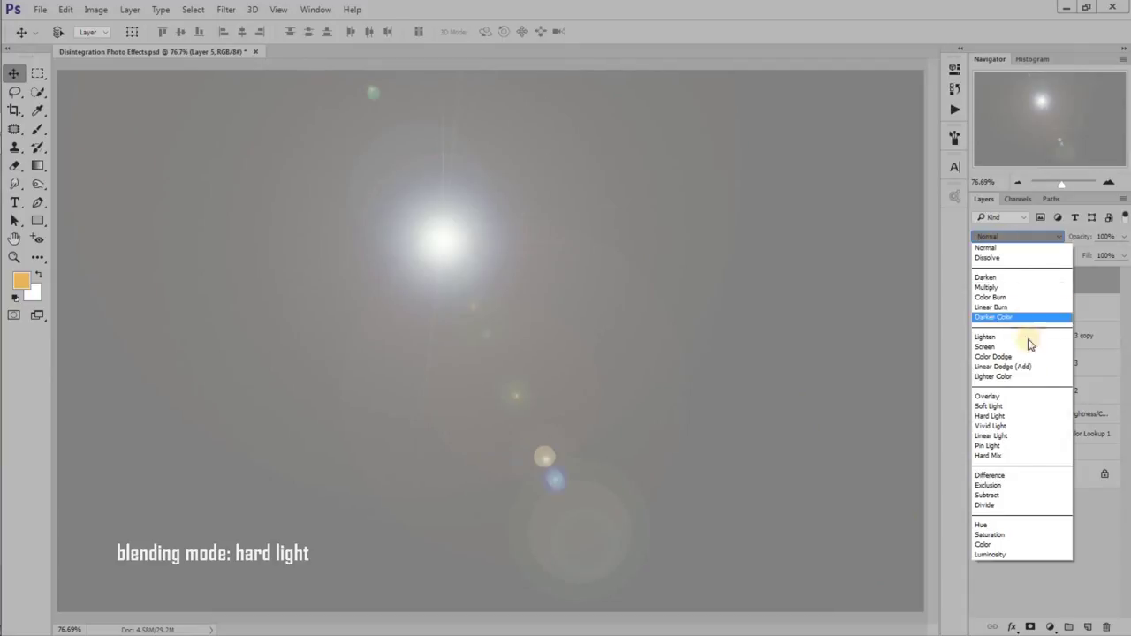
click(1047, 416)
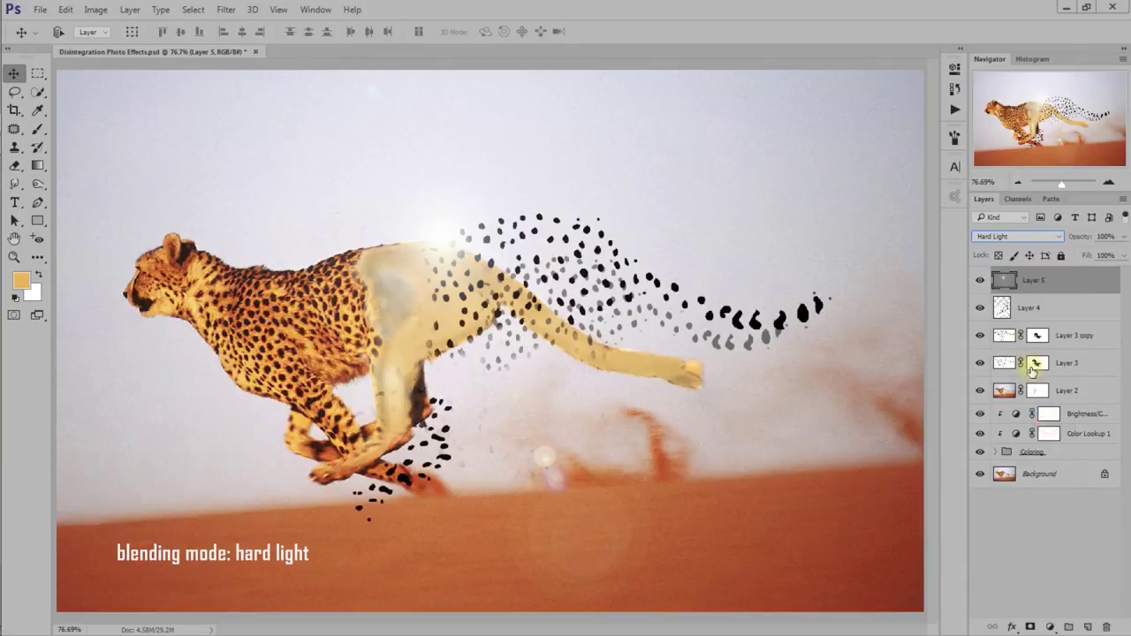
click(981, 283)
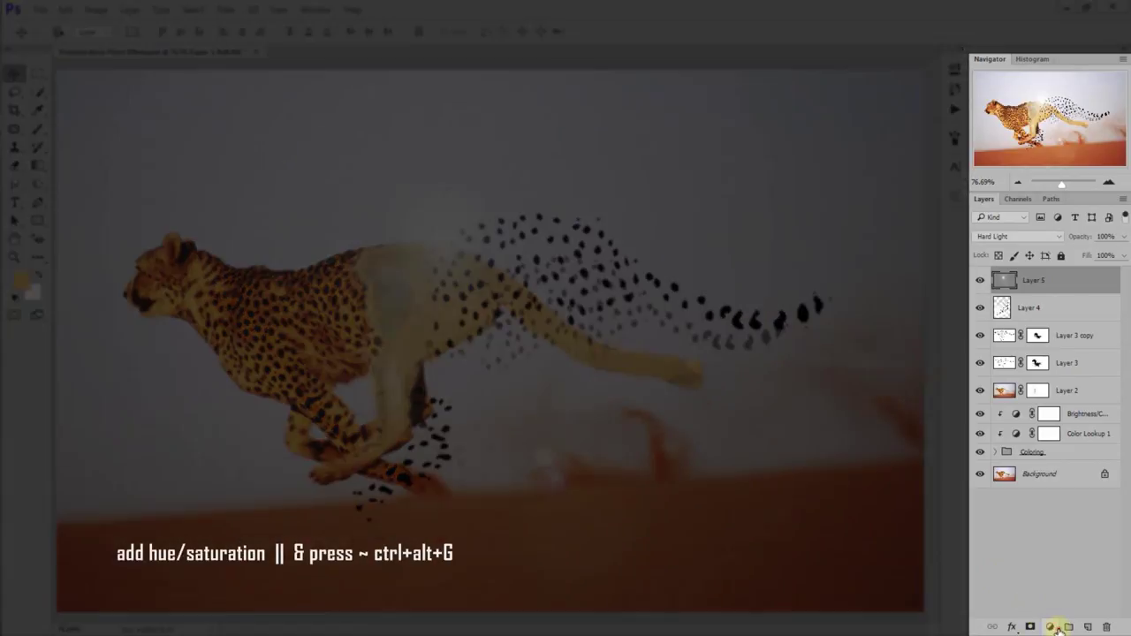
- Add a Hue/Saturation adjustment clipped to Layer 5 with Hue -25 and Saturation +75
click(1057, 627)
click(1073, 464)
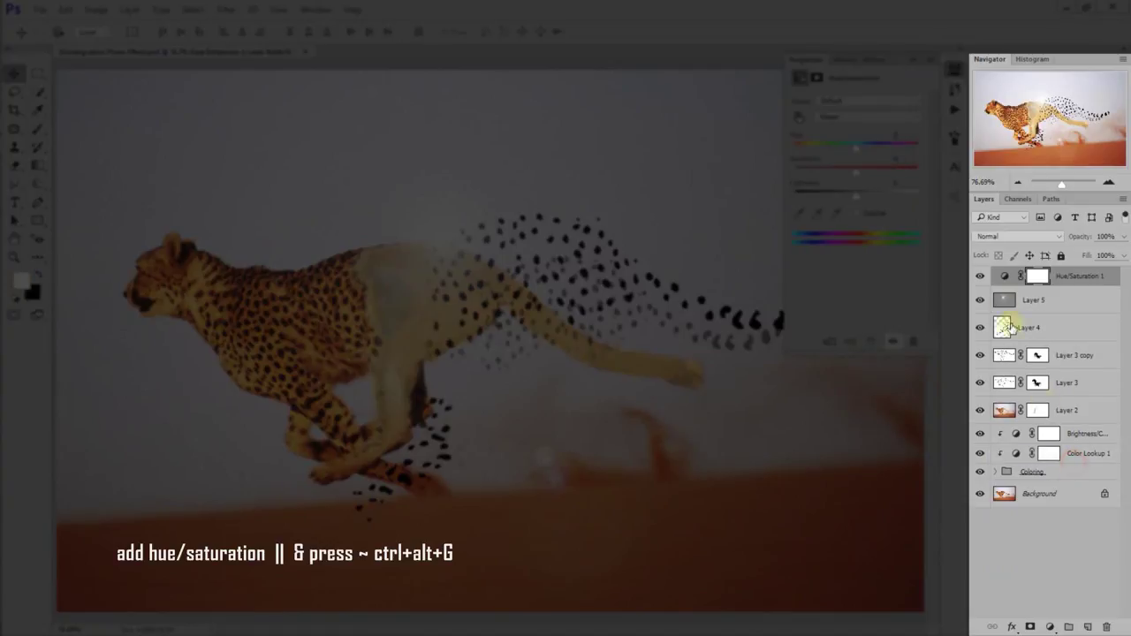
key(ctrl+alt+g)
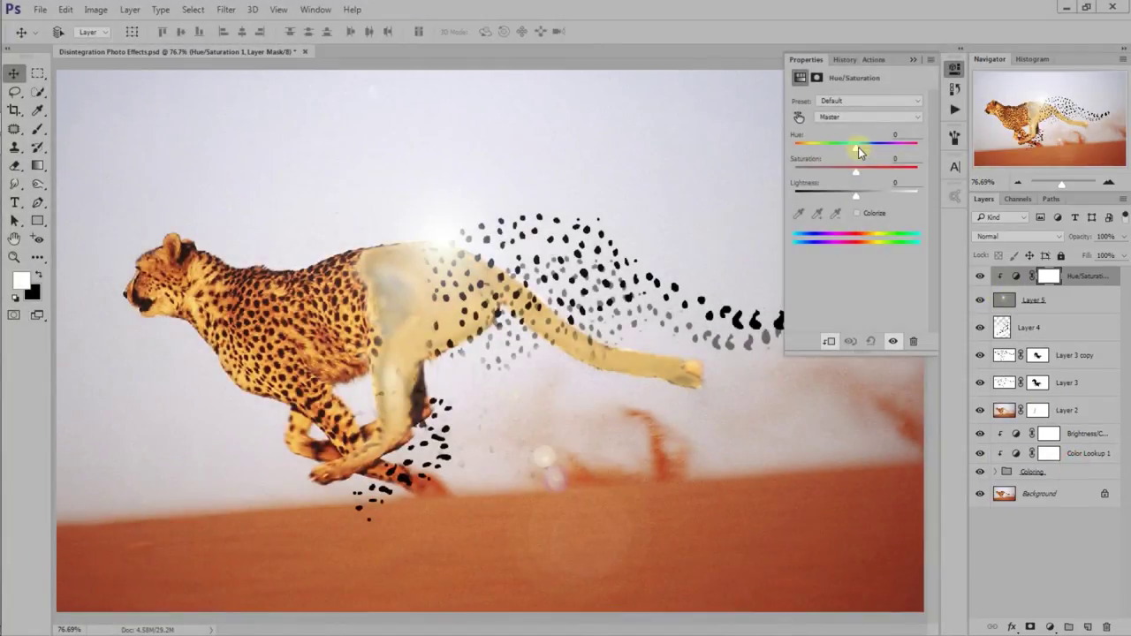
drag(859, 147, 842, 147)
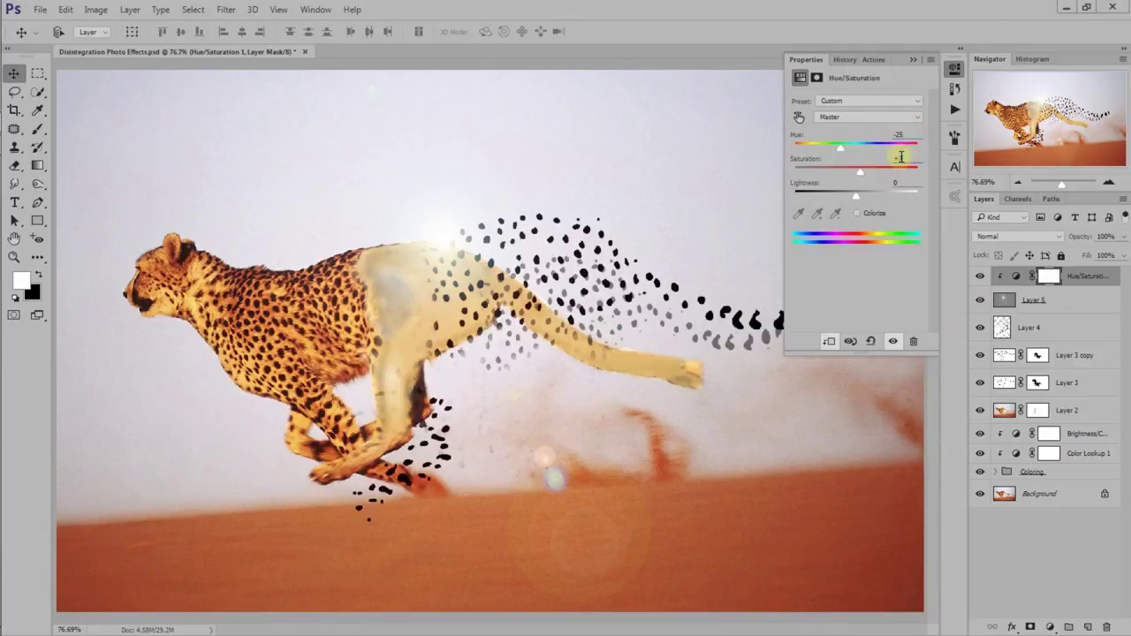
text(75)
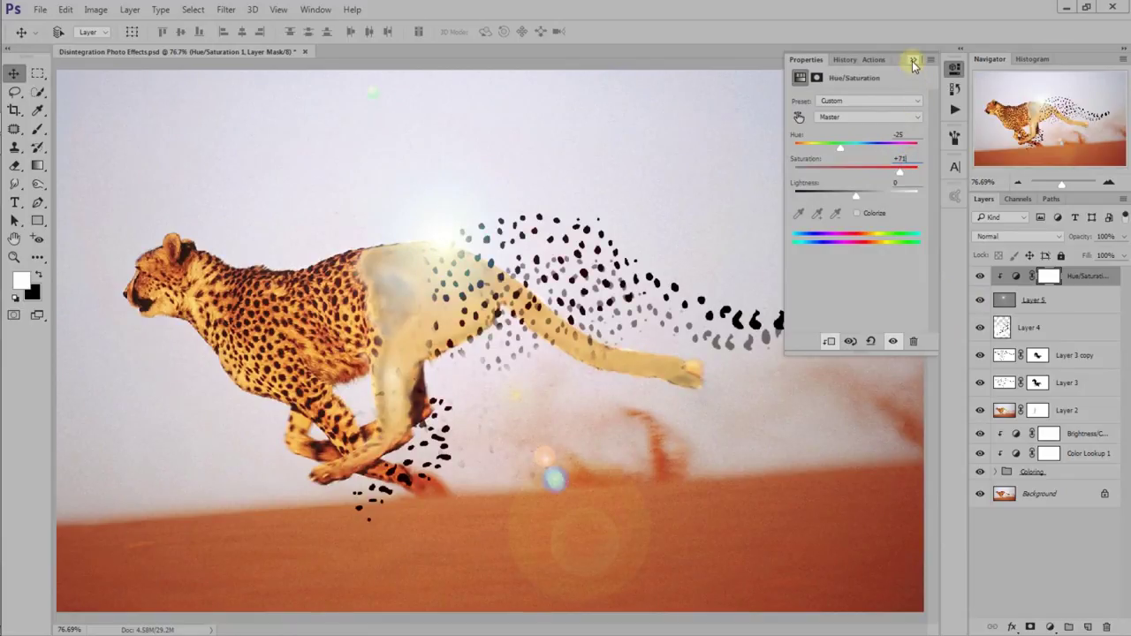
- Set the Hue/Saturation 1 adjustment's blend mode to Lighten
click(914, 61)
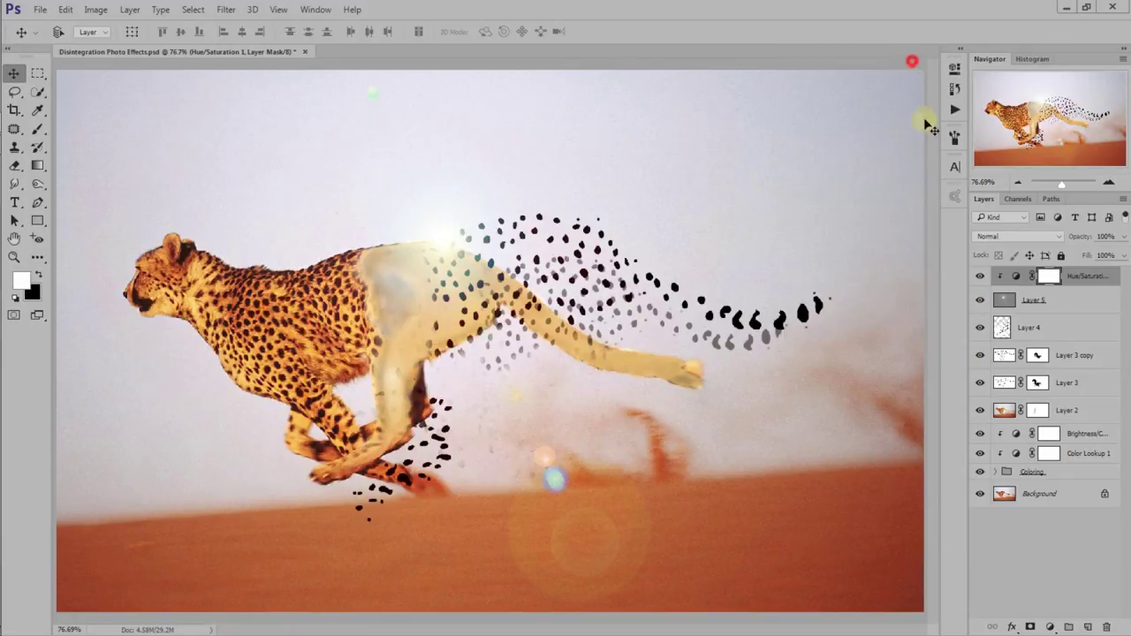
click(981, 277)
click(1002, 238)
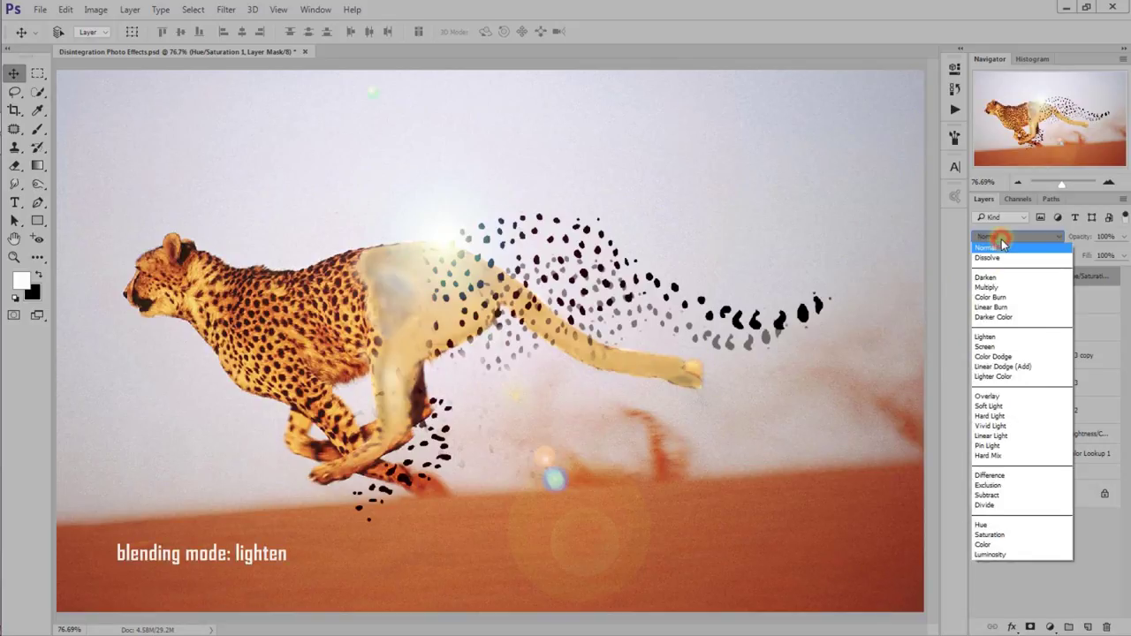
click(1004, 336)
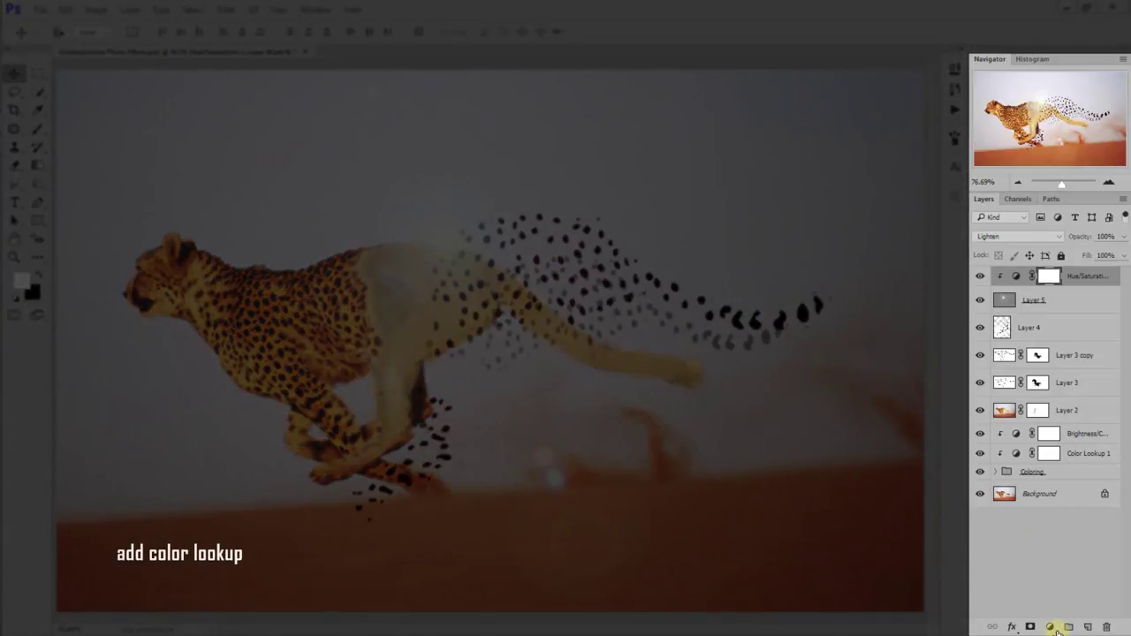
click(1049, 627)
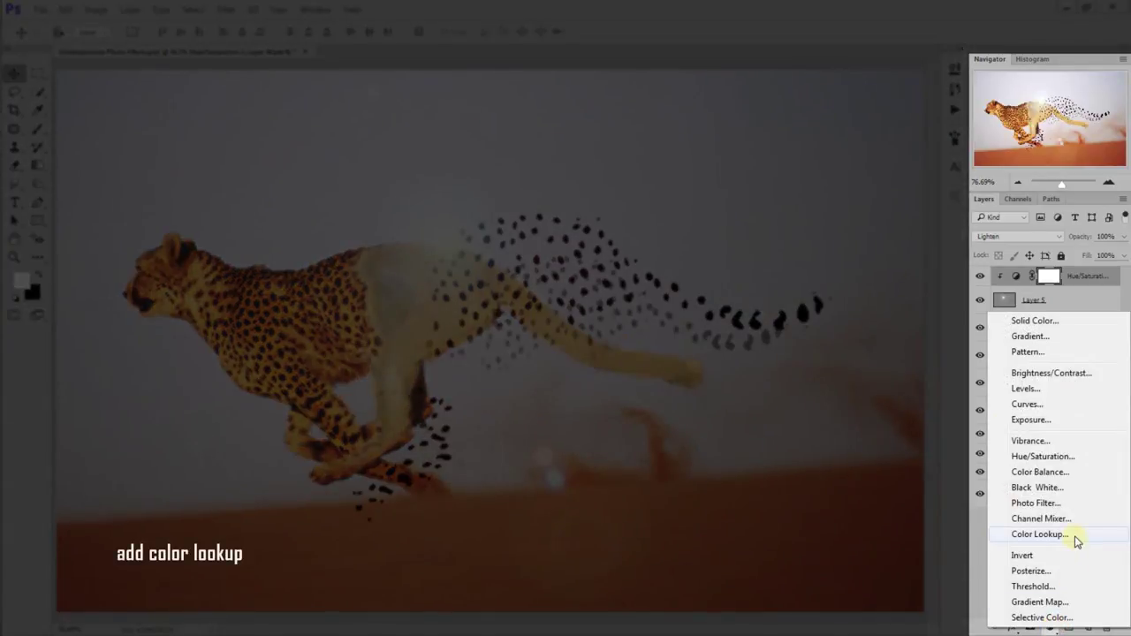
- Add a Color Lookup adjustment using the LateSunset.3DL warm sunset grade
click(1039, 535)
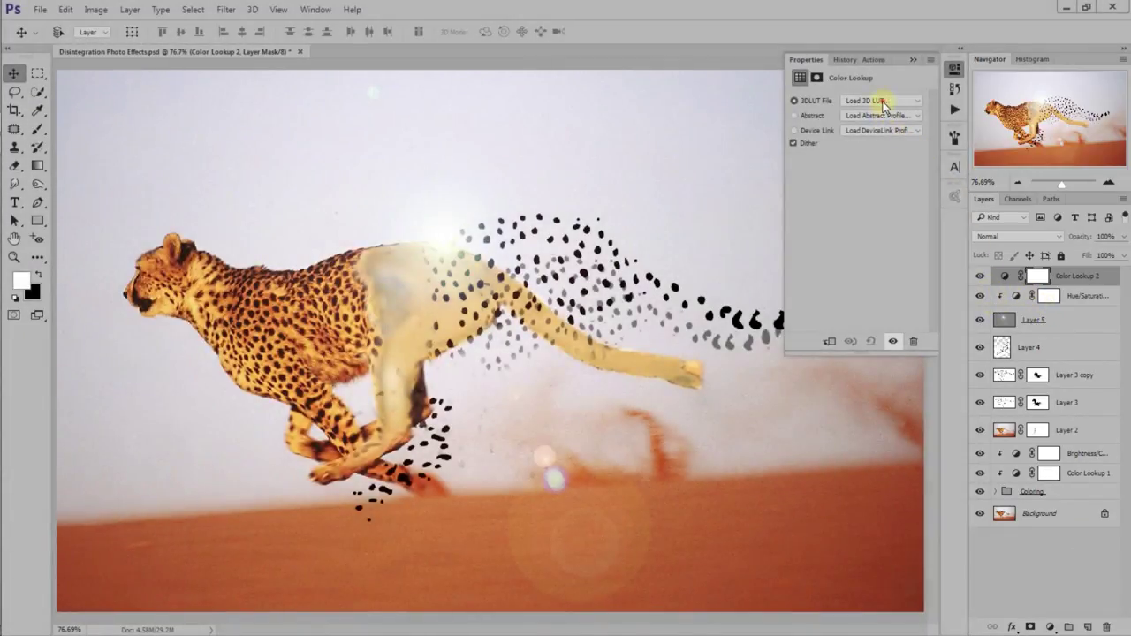
click(883, 102)
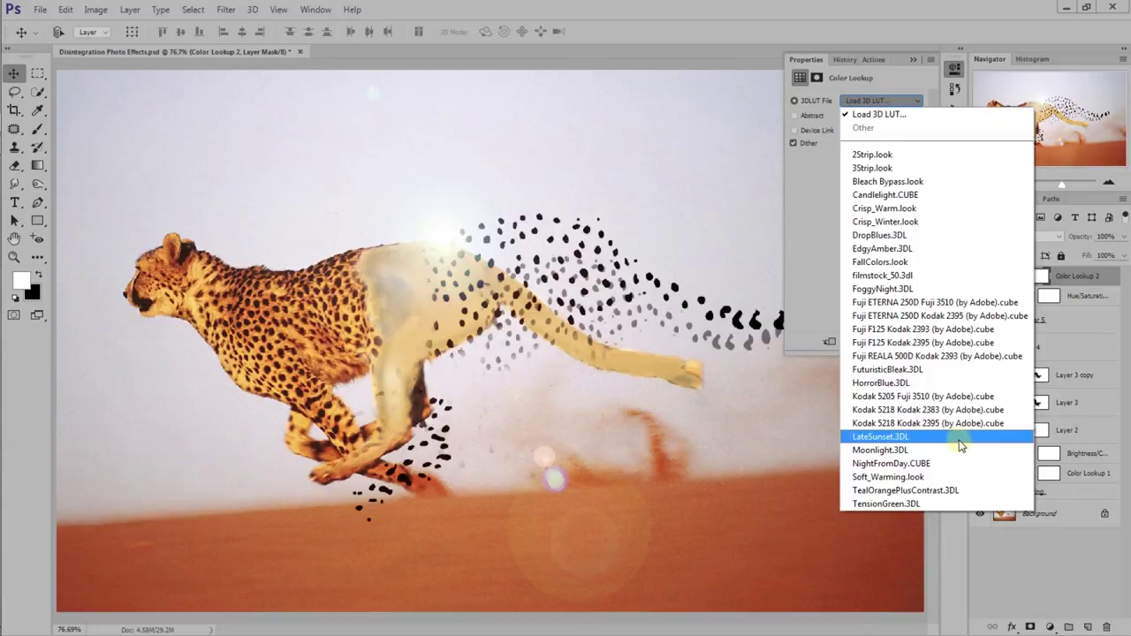
click(961, 438)
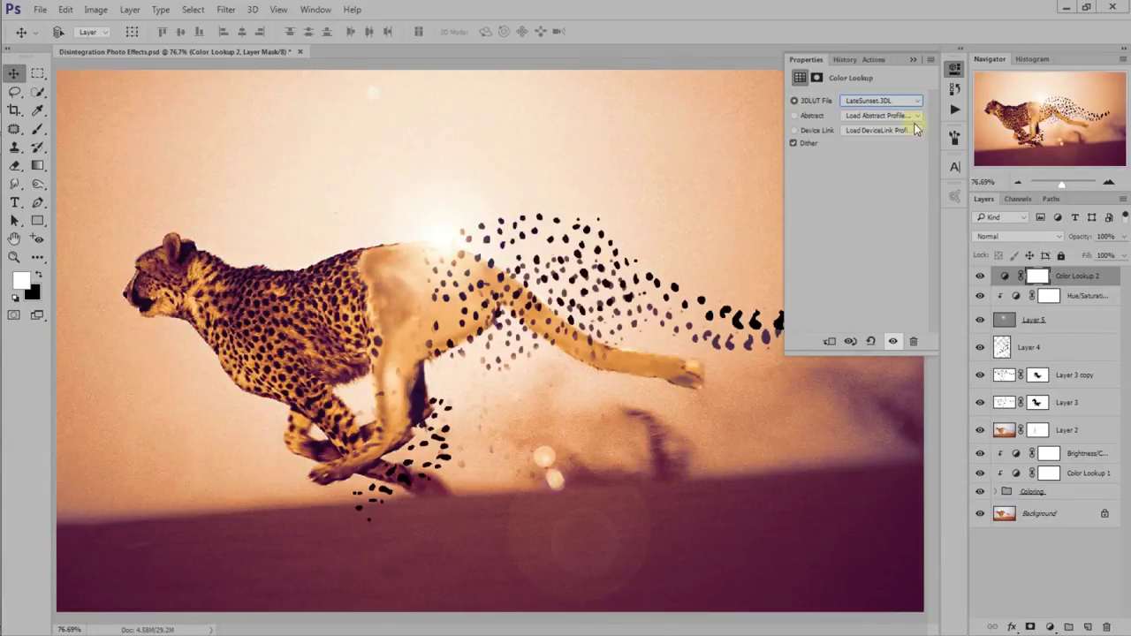
click(913, 62)
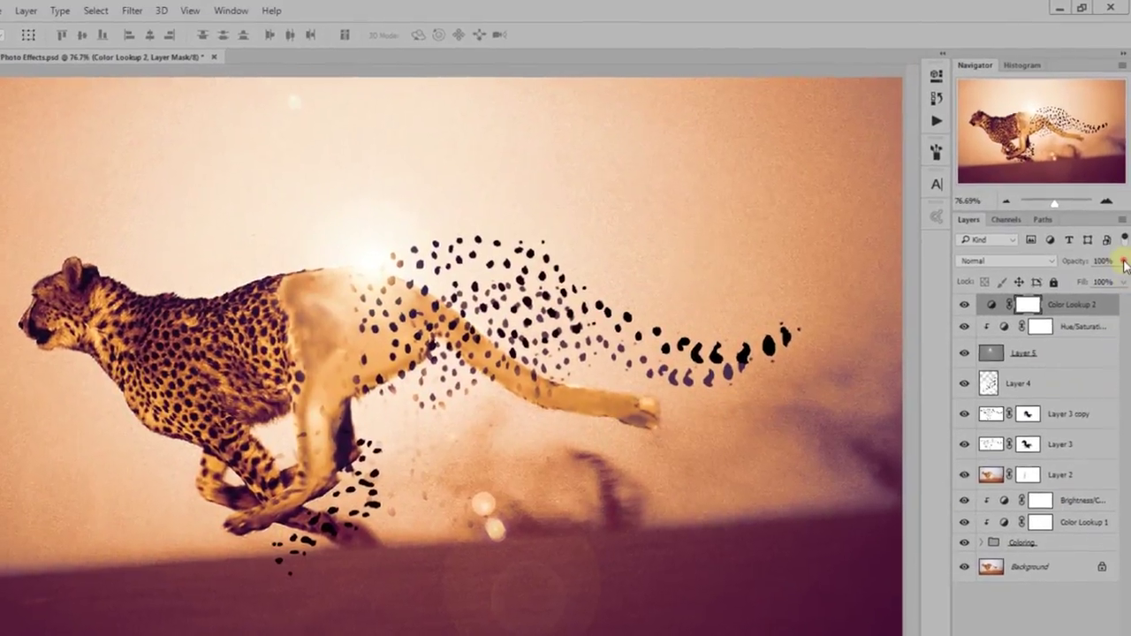
- Lower Color Lookup 2 to 50% opacity and toggle it to compare
click(1122, 237)
drag(1120, 302, 1078, 311)
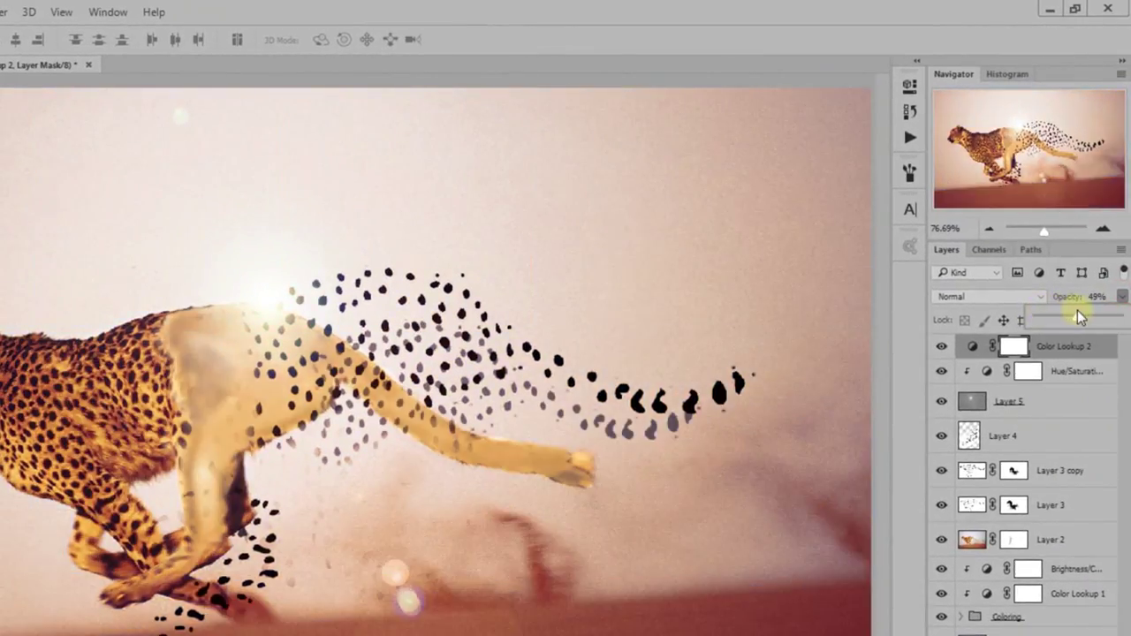
click(1087, 296)
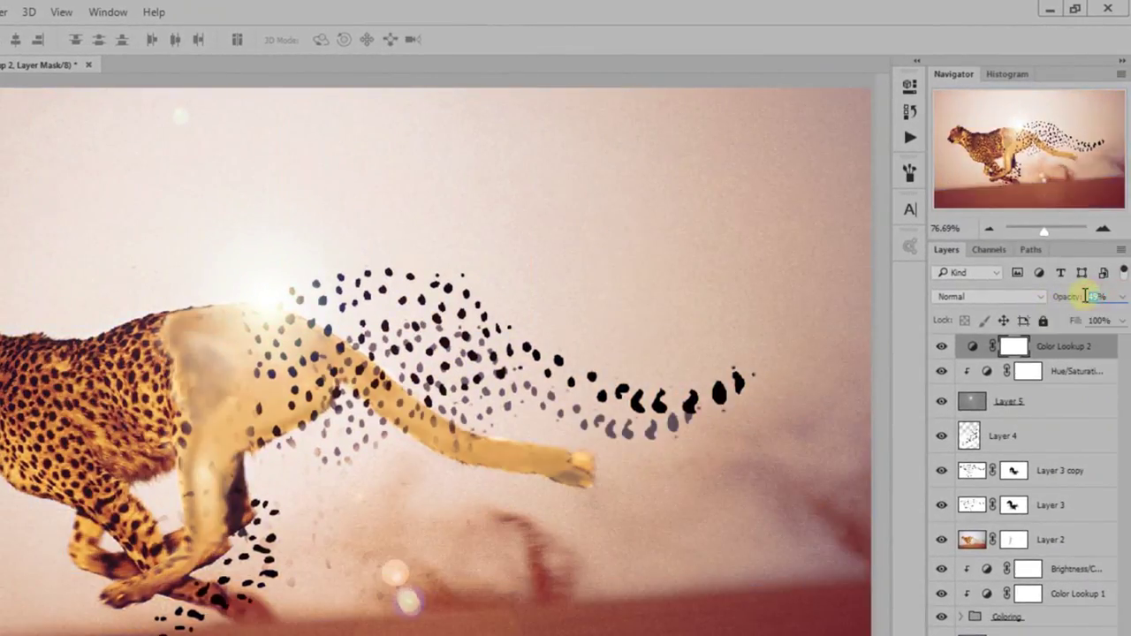
text(50)
key(Return)
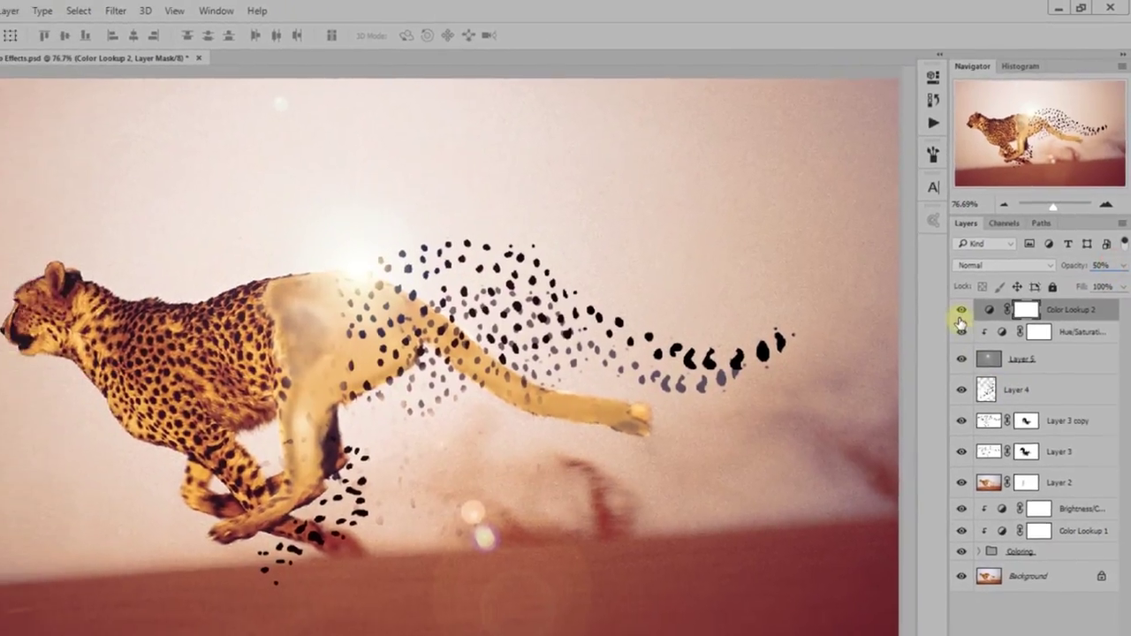
click(979, 277)
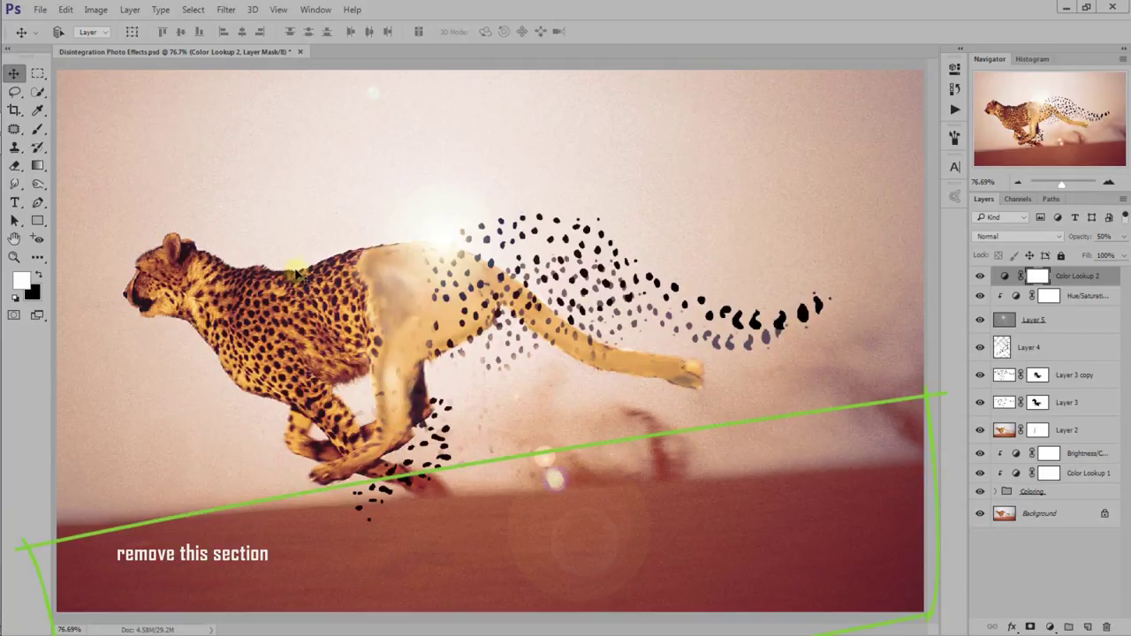
- Erase the Color Lookup 2 grade from the dune at the bottom with the Eraser Tool
click(16, 168)
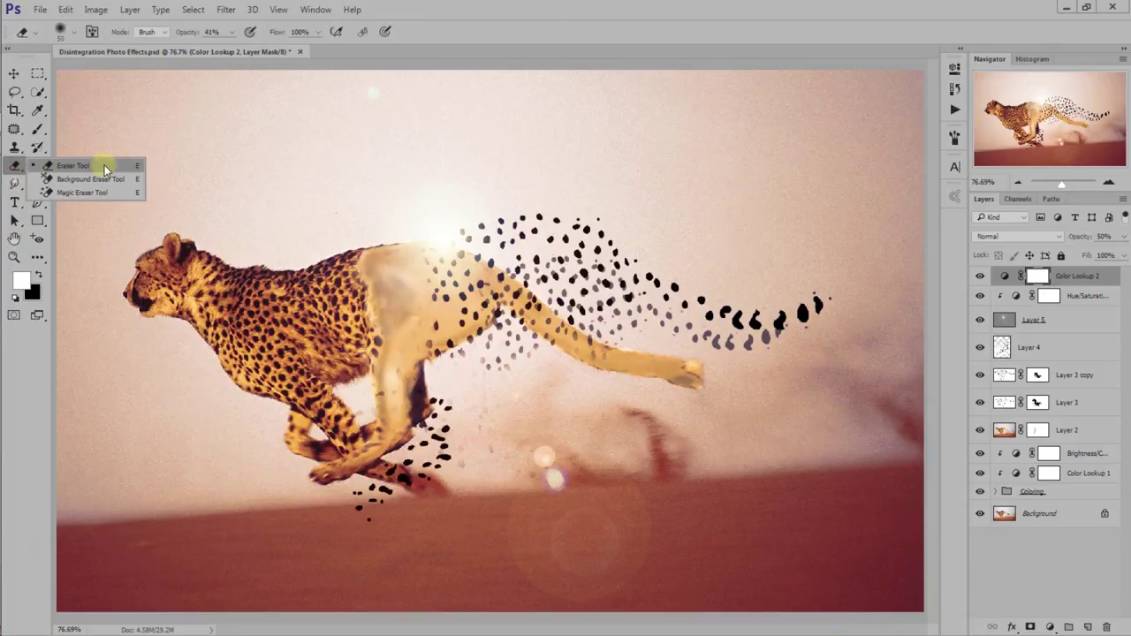
click(104, 165)
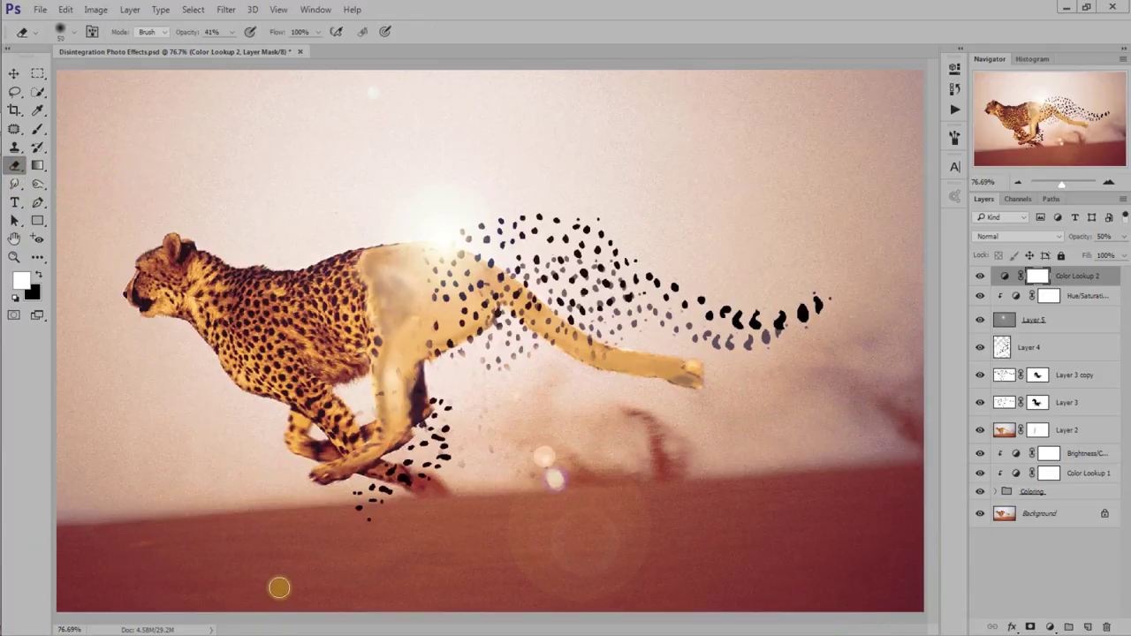
click(281, 582)
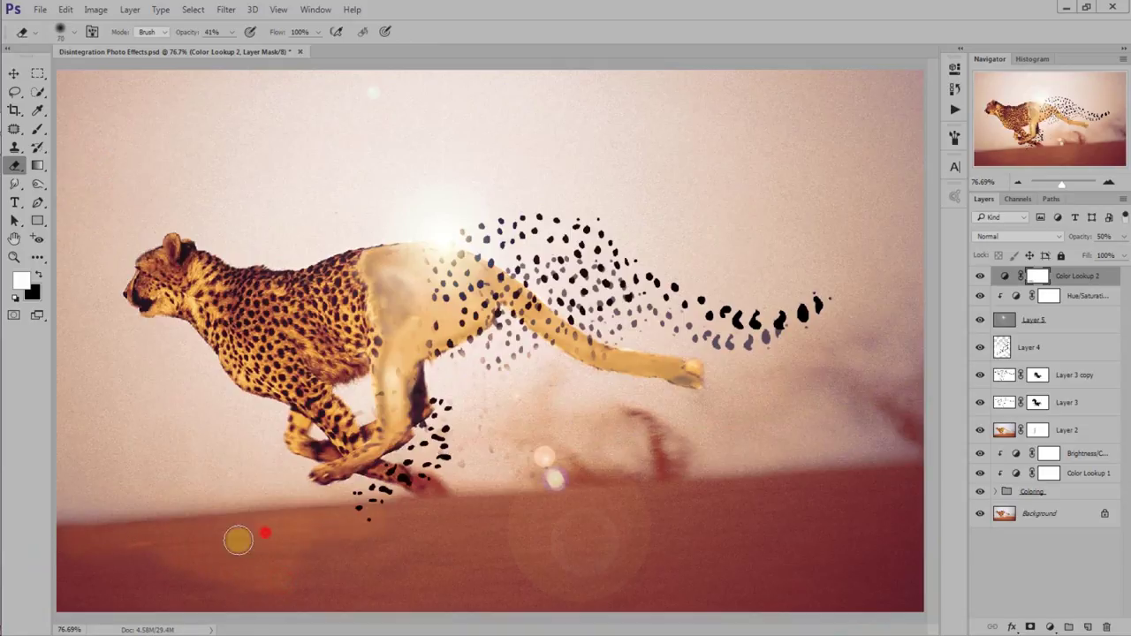
drag(263, 530, 474, 518)
click(613, 551)
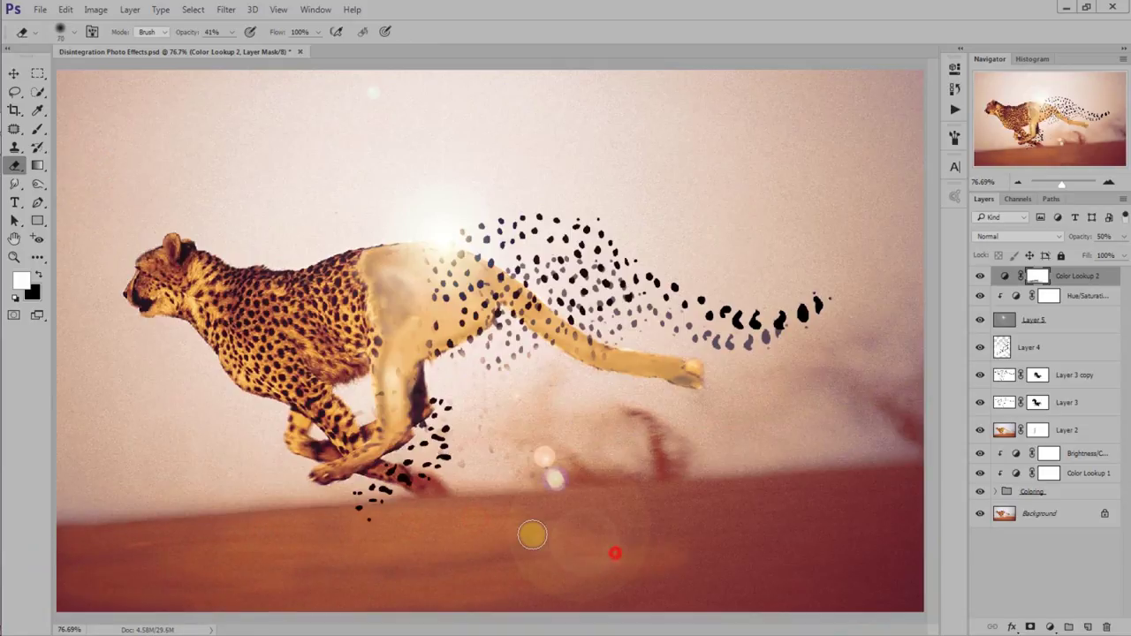
click(217, 555)
click(574, 513)
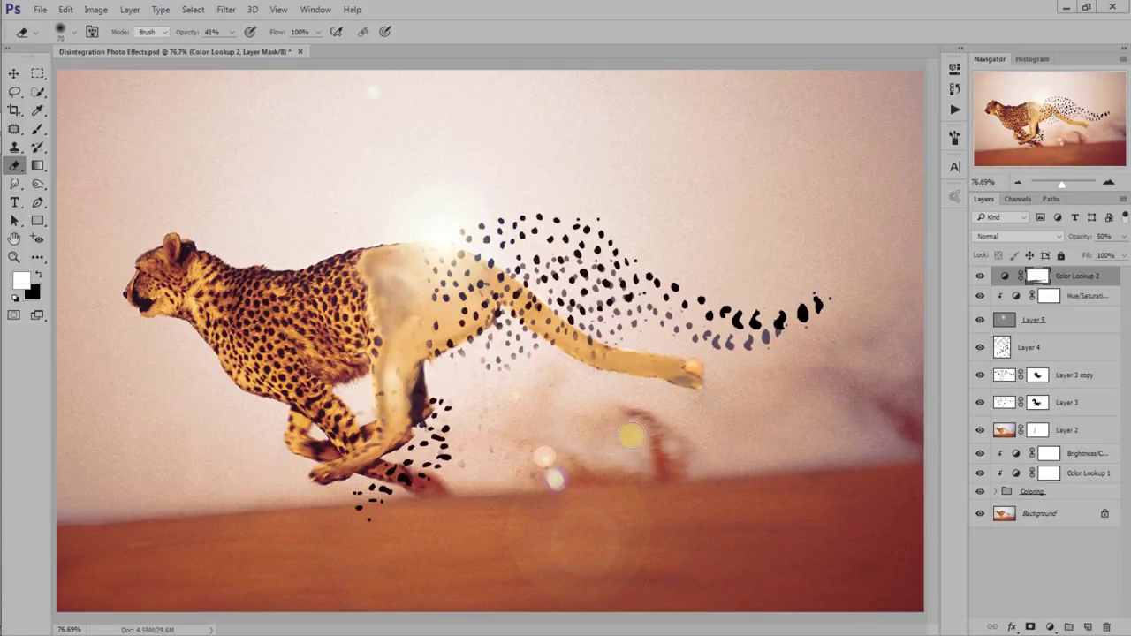
click(911, 424)
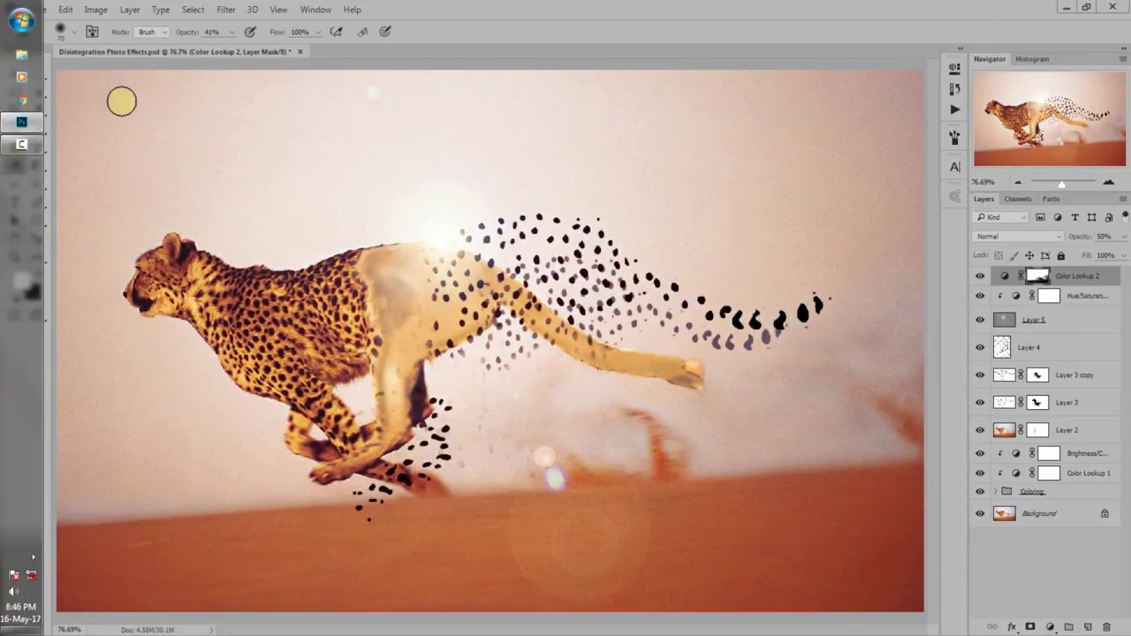
click(14, 73)
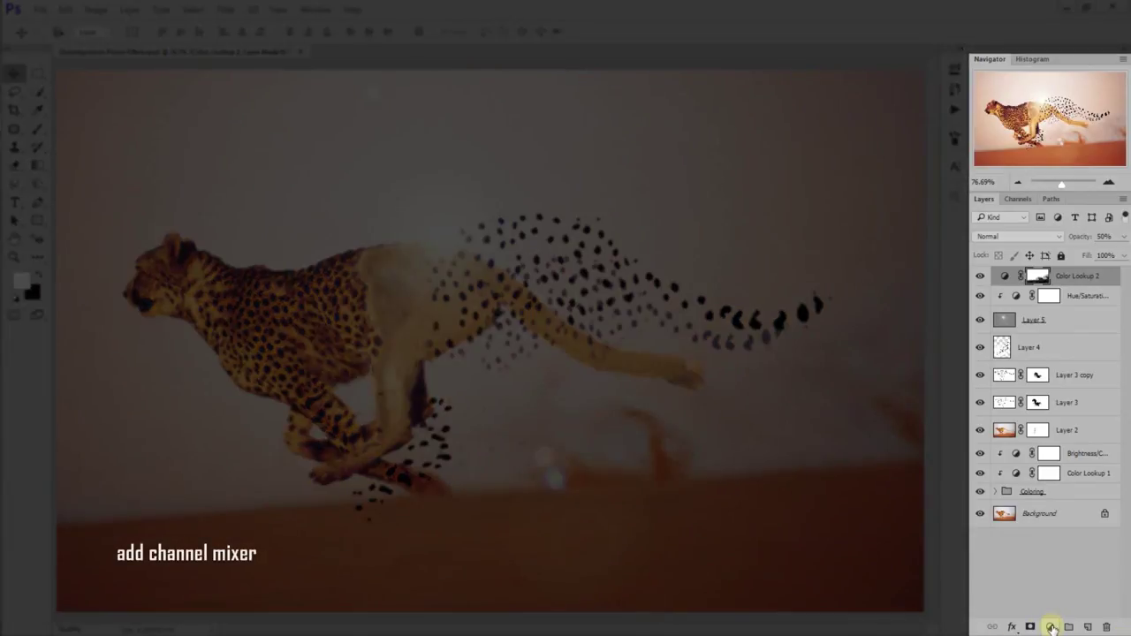
- Add a Channel Mixer adjustment with red output Red 76, Green -5, Blue 28
click(1052, 627)
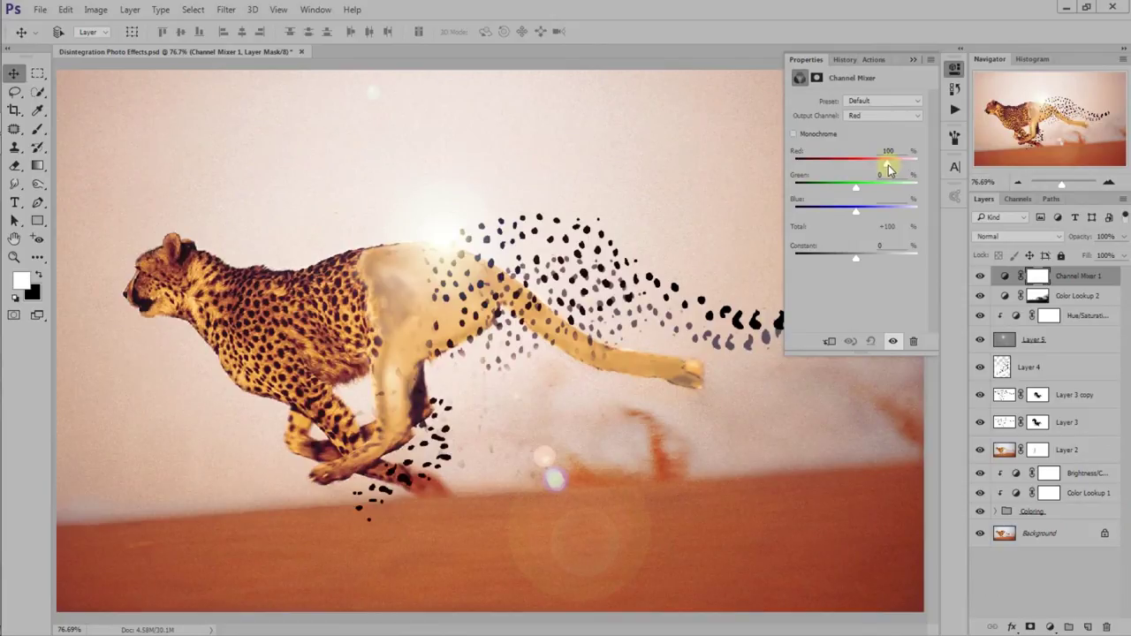
mouse_move(889, 165)
mouse_down()
mouse_move(879, 164)
mouse_move(912, 176)
mouse_up()
drag(858, 217, 863, 212)
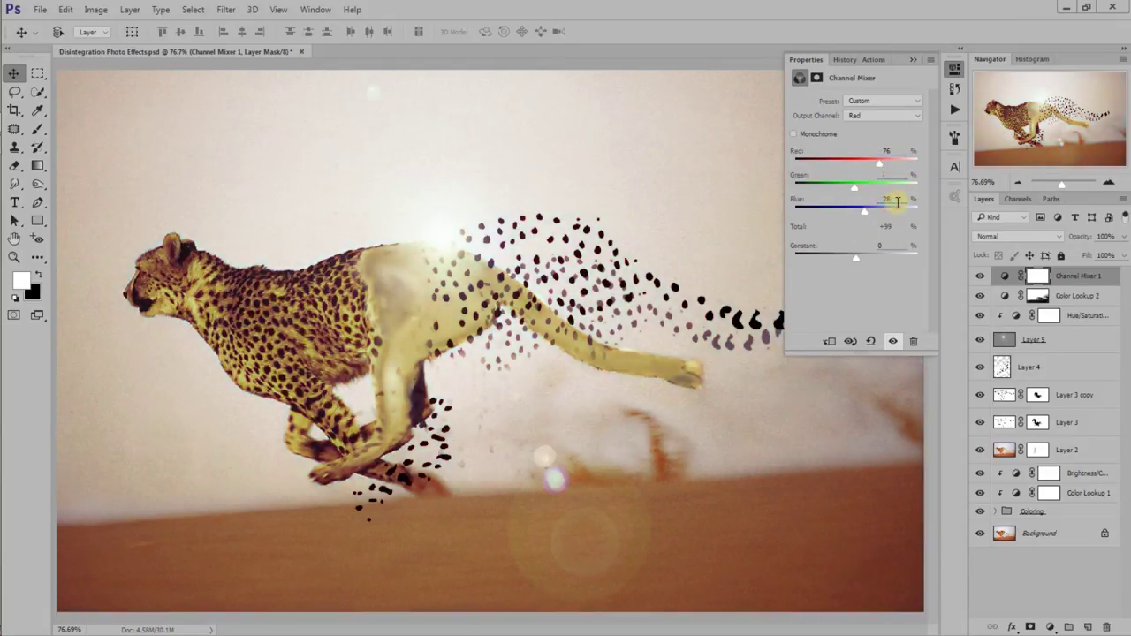
click(898, 153)
- Toggle Channel Mixer 1 to compare and set its blend mode to Darken
click(911, 64)
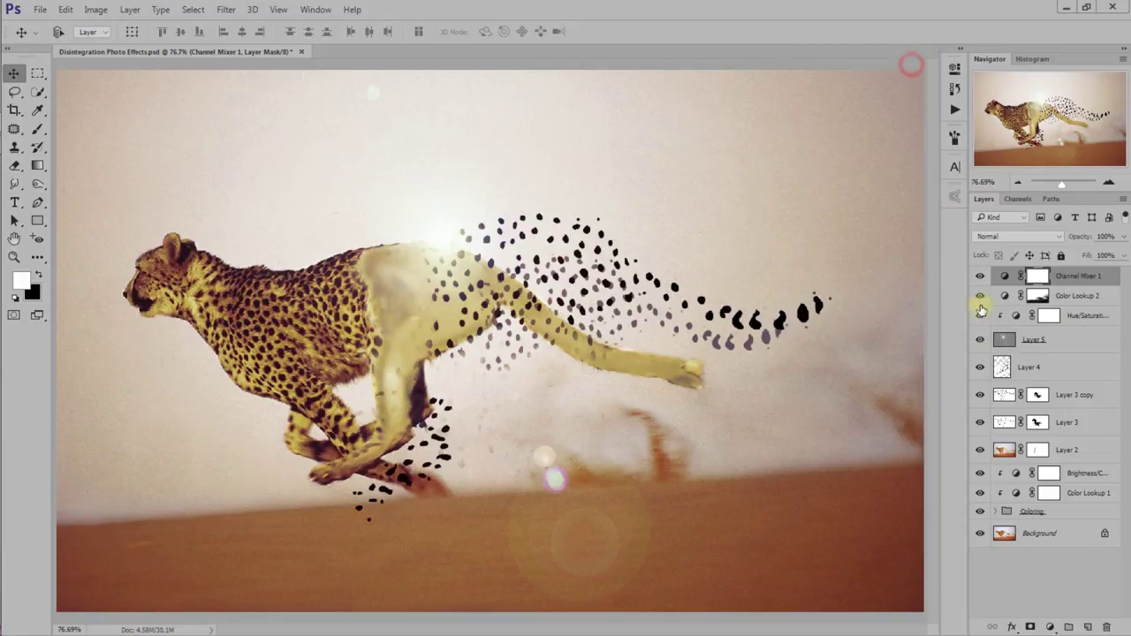
click(980, 277)
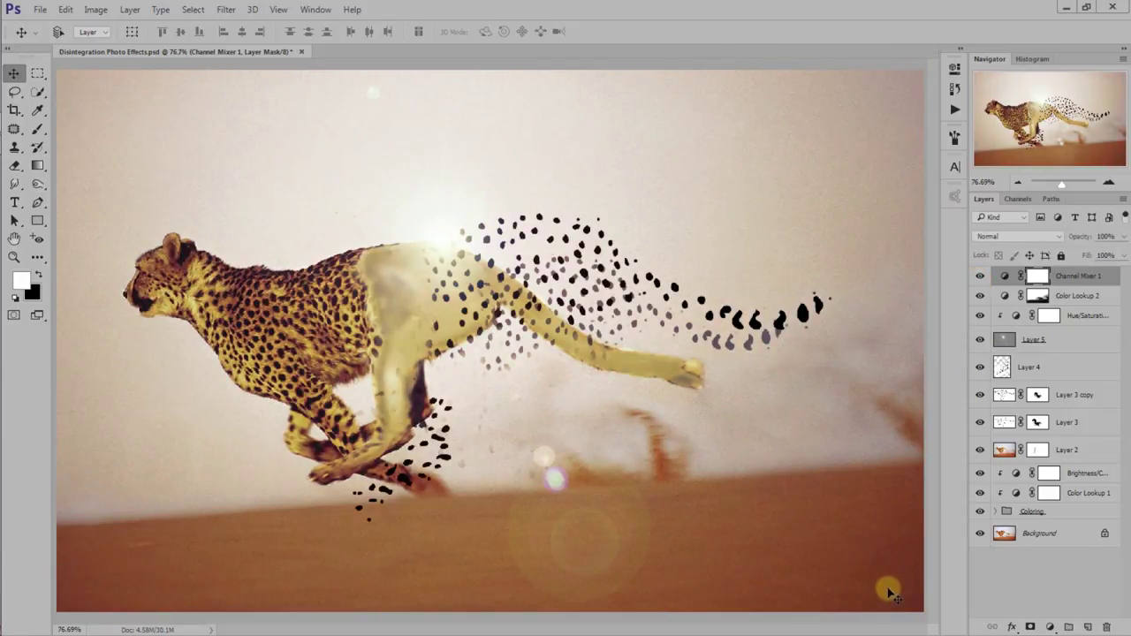
click(1001, 237)
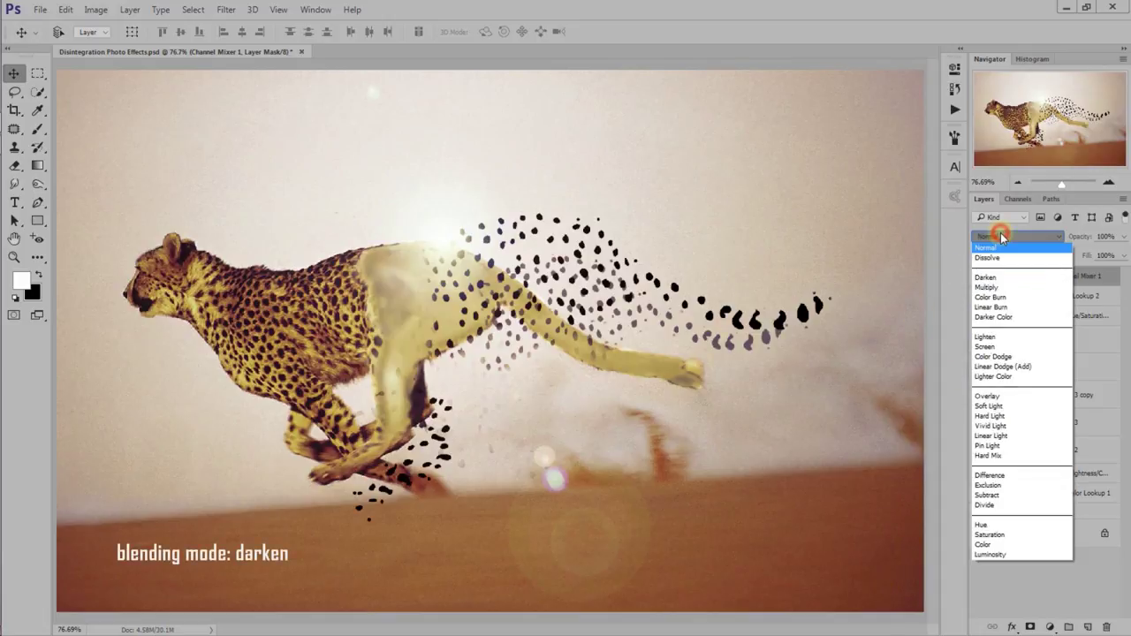
click(1007, 278)
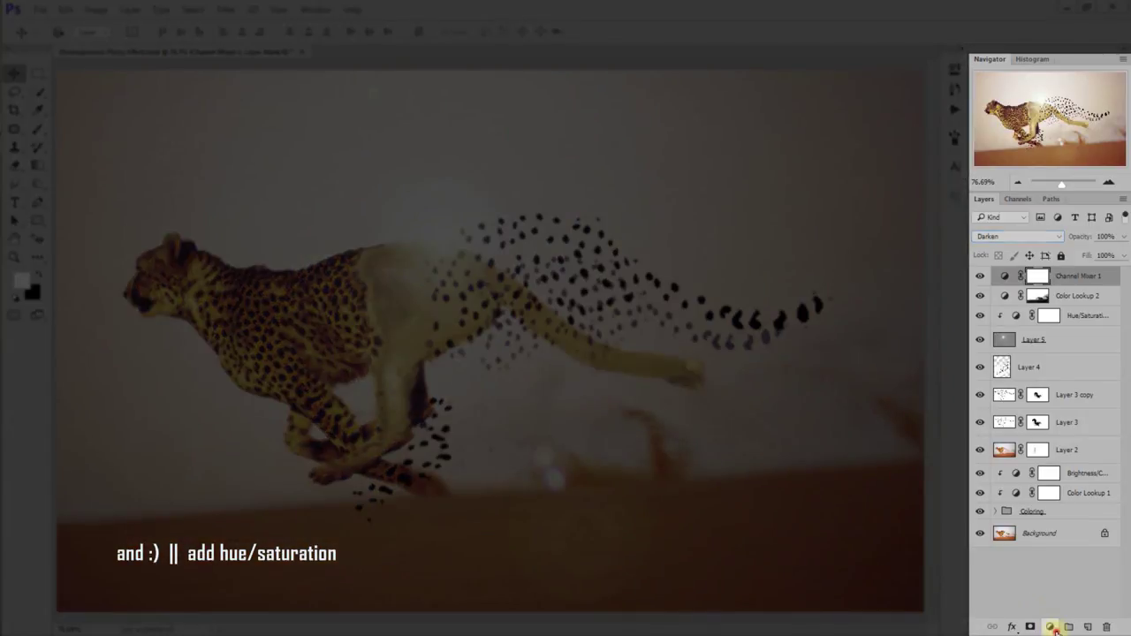
- Add a Hue/Saturation adjustment using the Increase Saturation preset
click(1050, 626)
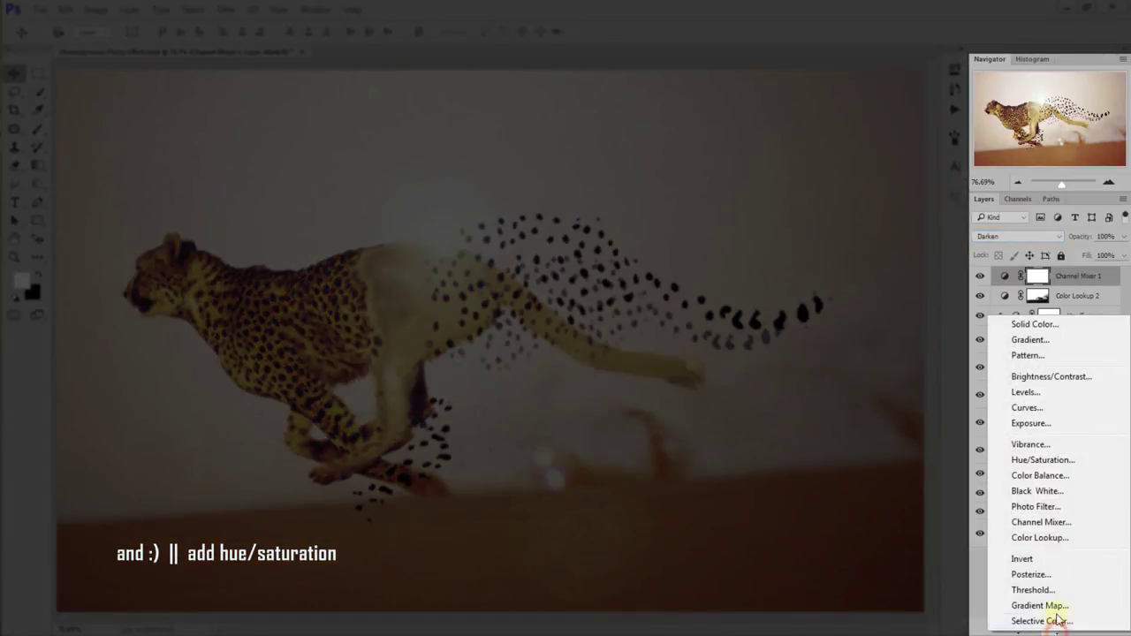
click(1062, 462)
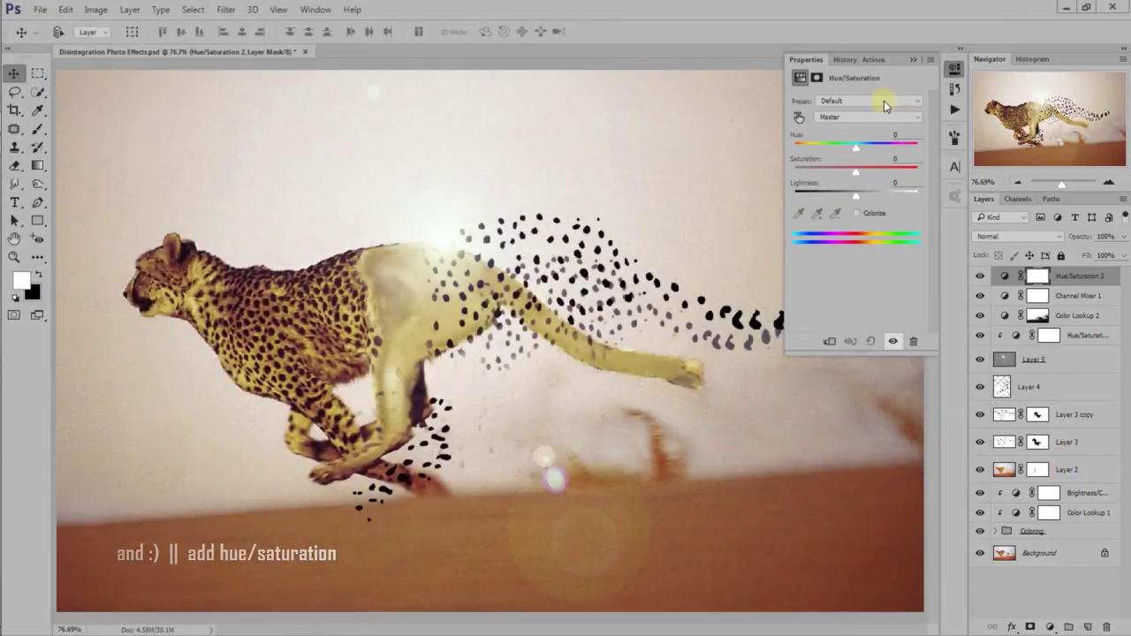
click(884, 101)
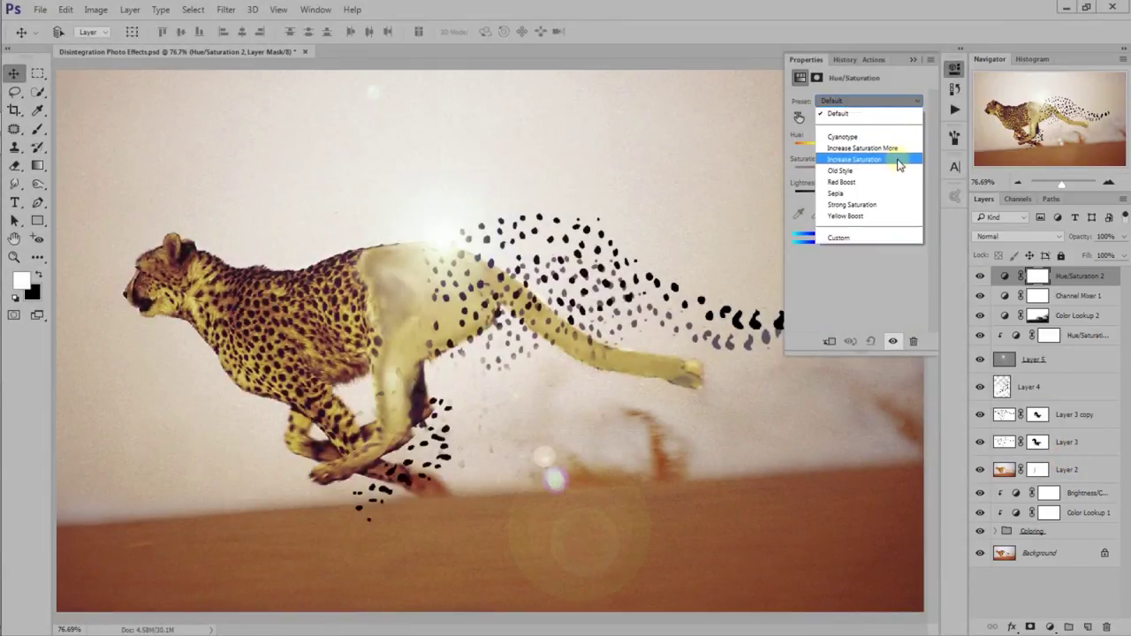
click(898, 164)
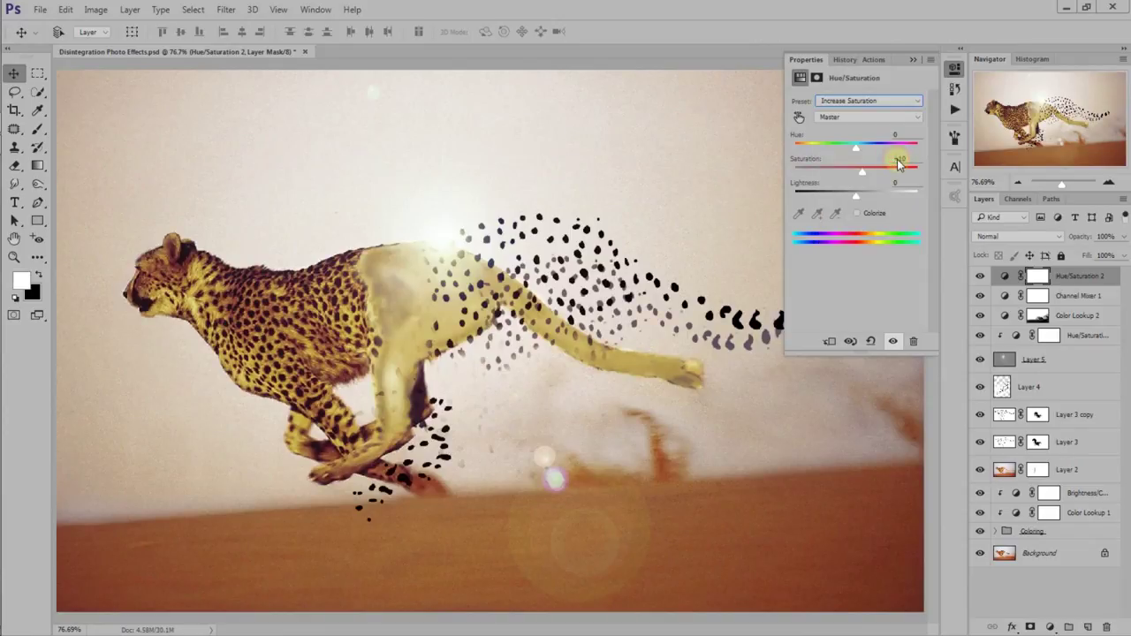
click(913, 62)
- Set Hue/Saturation 2 to Lighten blending and toggle it to compare
click(1008, 237)
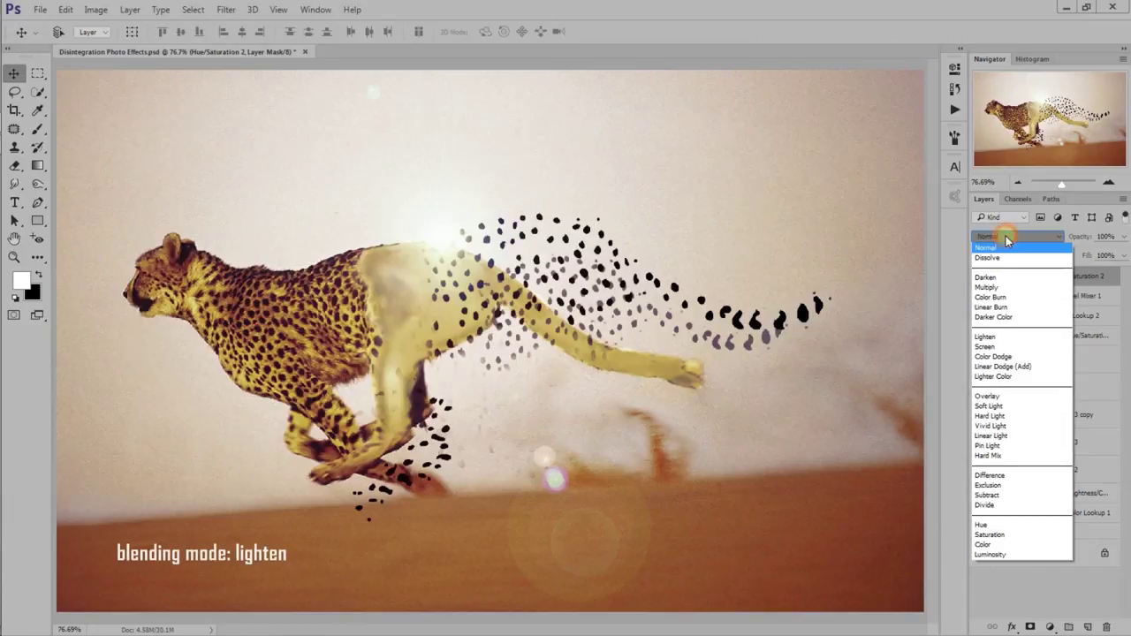
click(1003, 337)
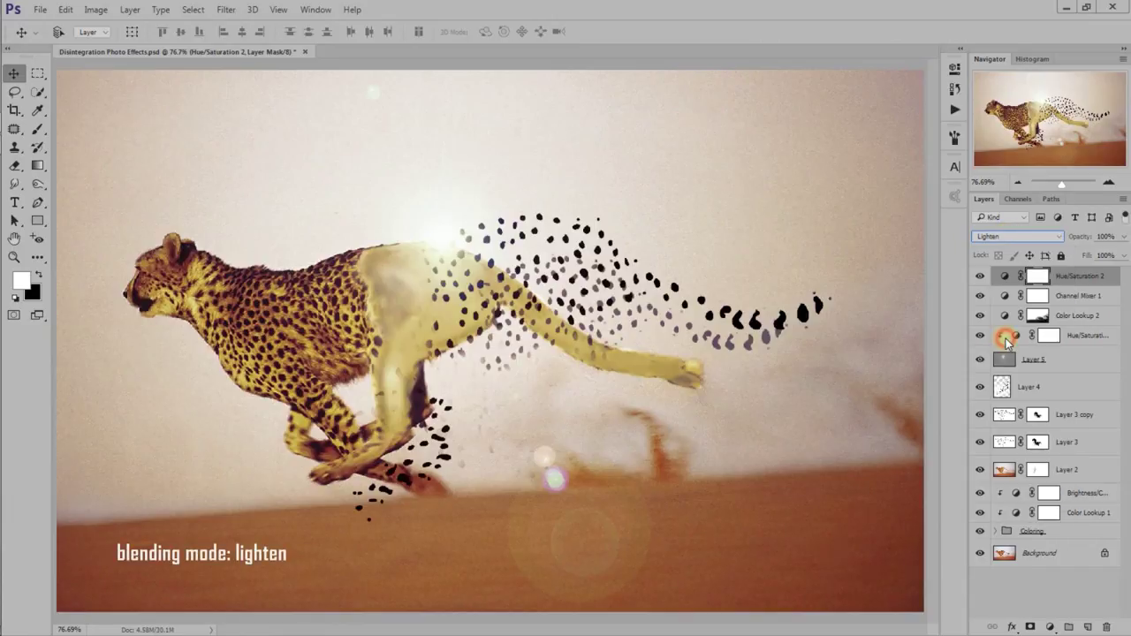
click(979, 281)
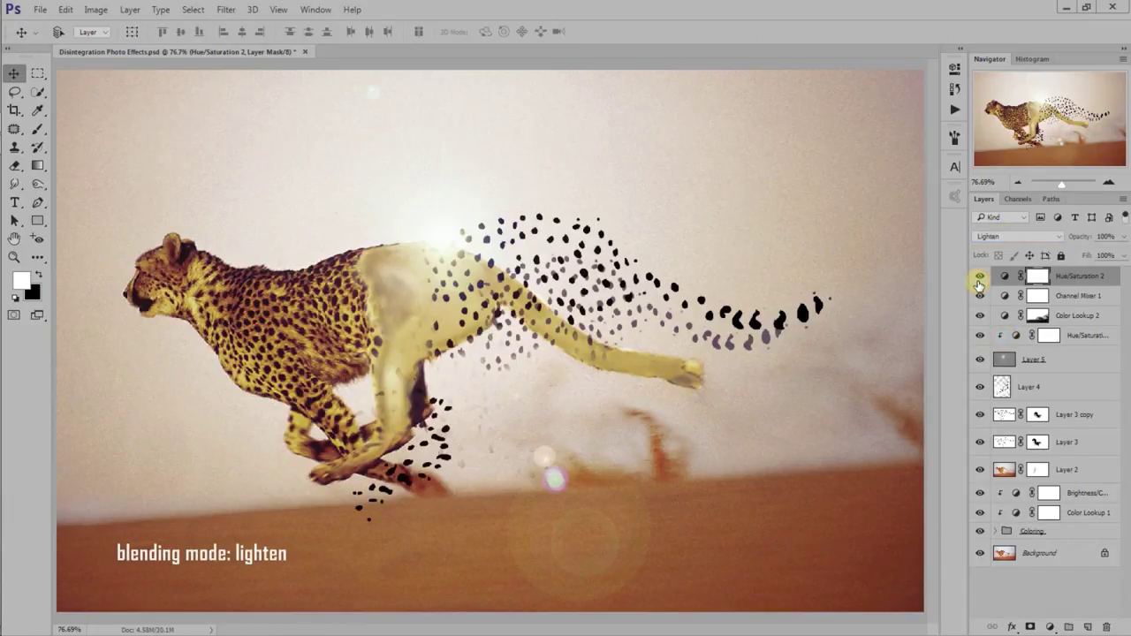